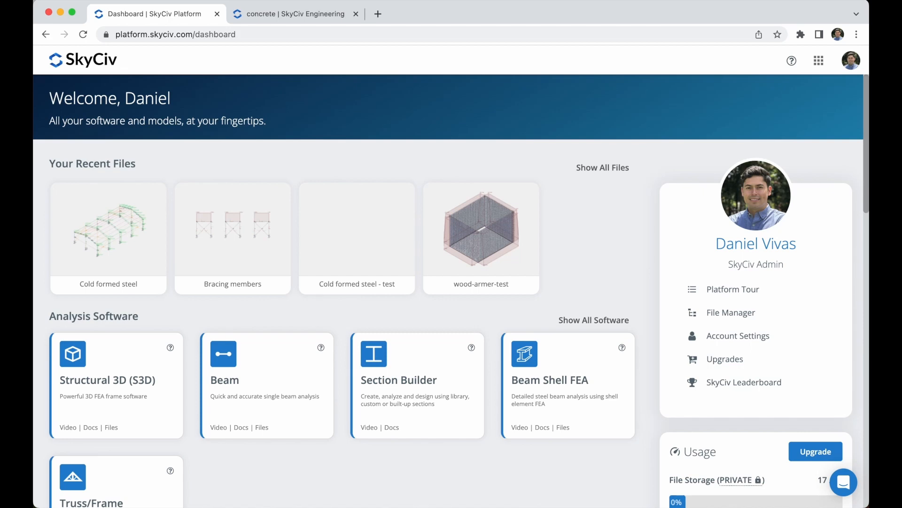
# Step: Browse the documentation search results for "concrete" and return to the platform dashboard
pyautogui.click(303, 16)
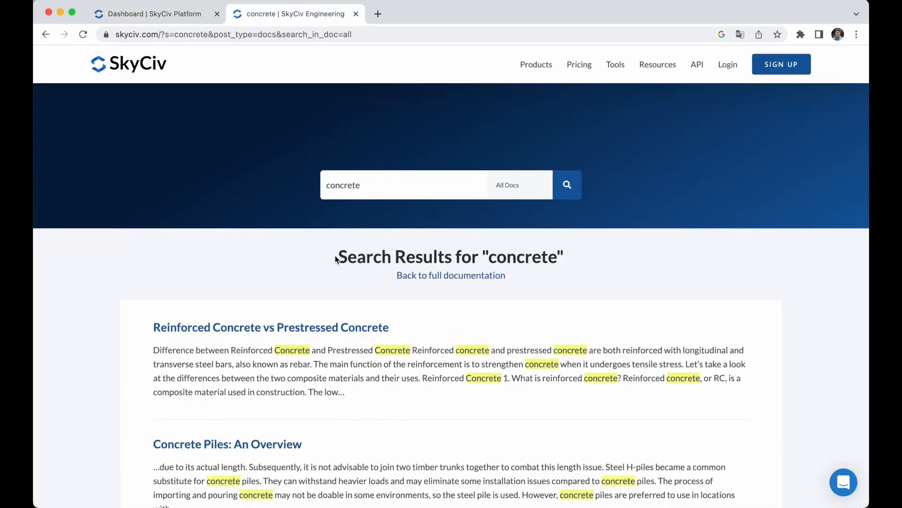
pyautogui.scroll(-5, 336, 258)
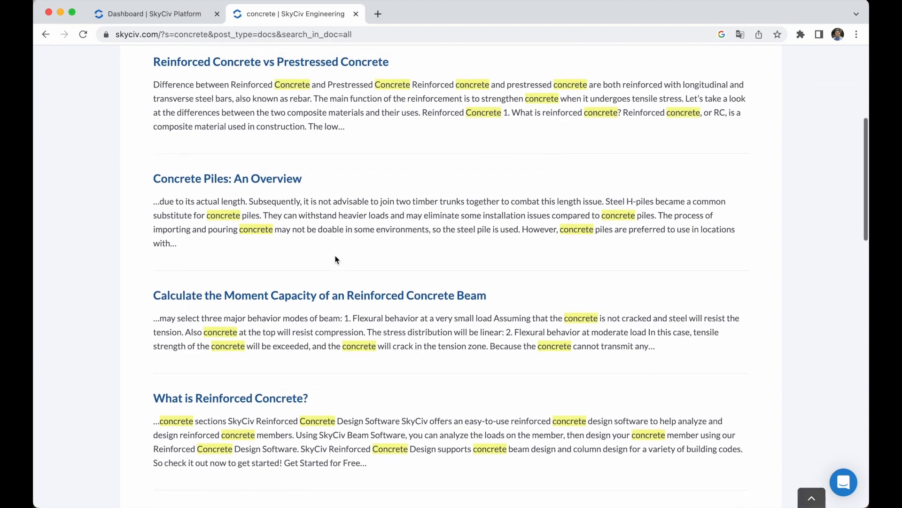
pyautogui.scroll(3, 334, 258)
pyautogui.click(188, 15)
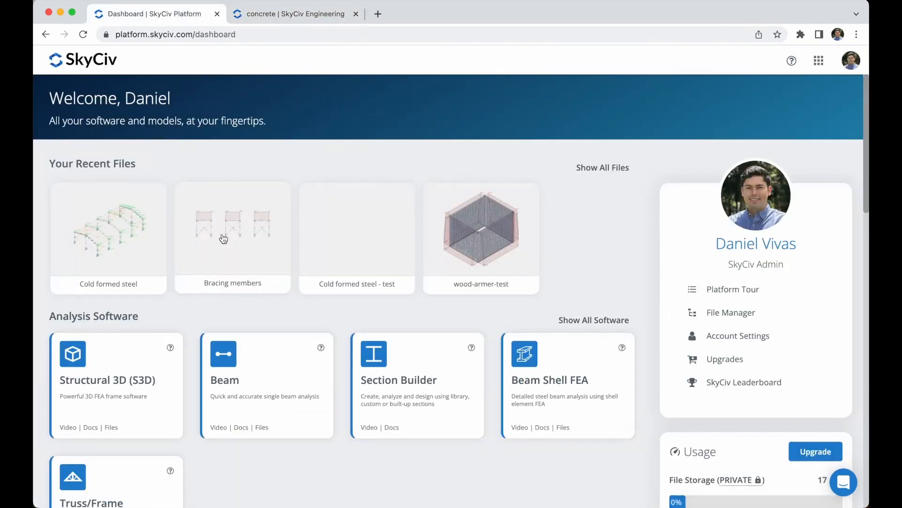
# Step: Start a new empty model in Structural 3D
pyautogui.click(126, 392)
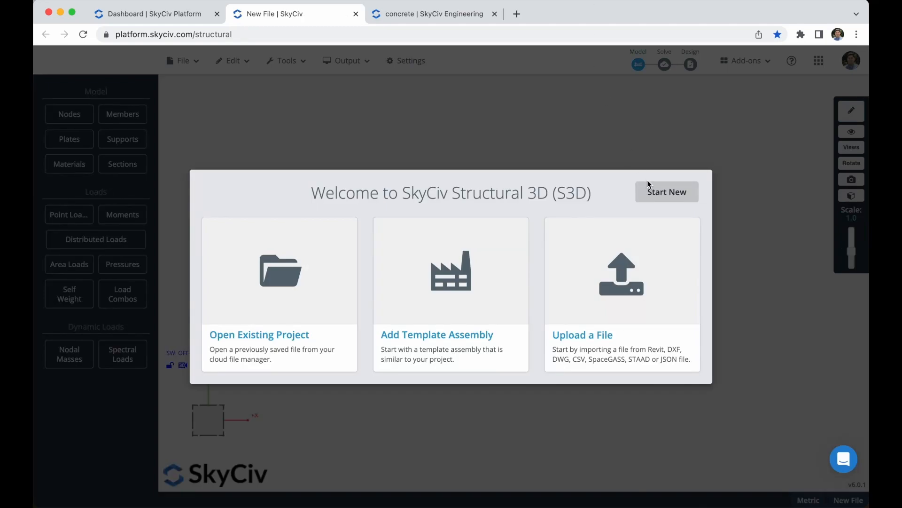
pyautogui.click(660, 193)
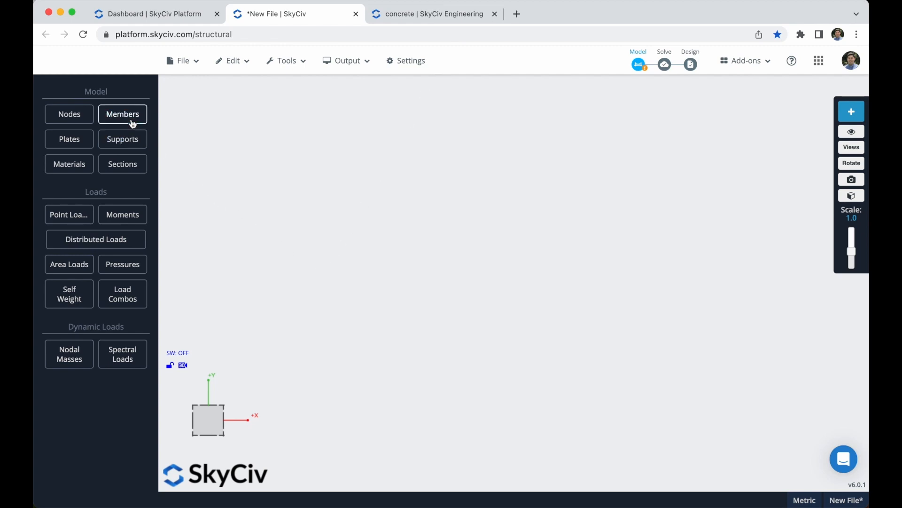
# Step: Draw a portal frame with the pen: a 5 m column, an 8 m beam and a second 5 m column down to the base
pyautogui.click(131, 122)
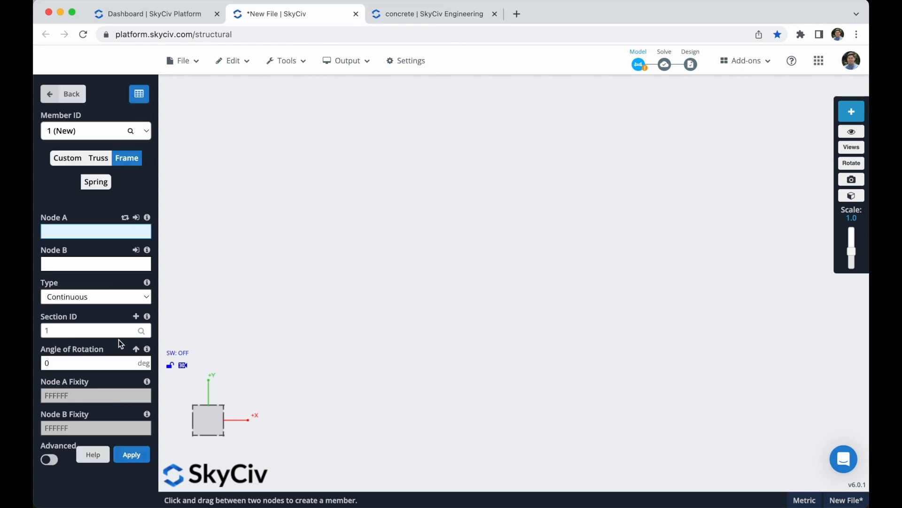
pyautogui.click(852, 115)
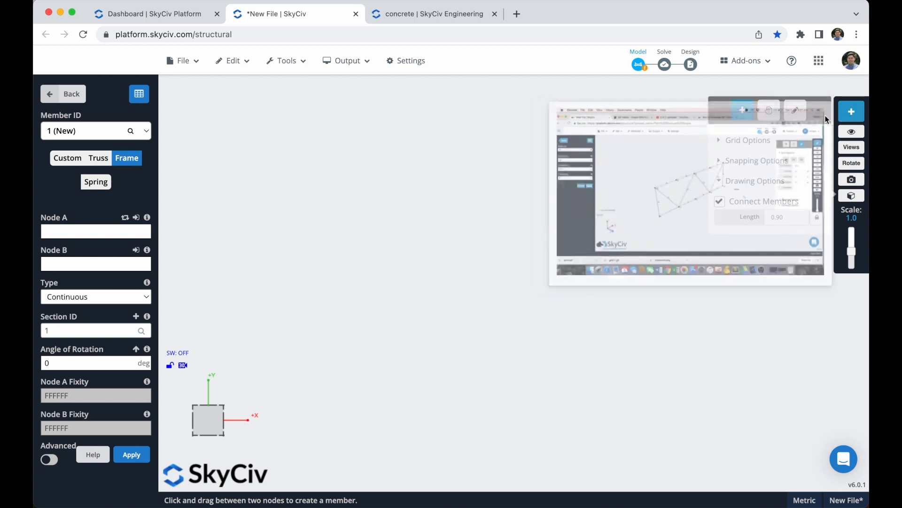
pyautogui.click(798, 116)
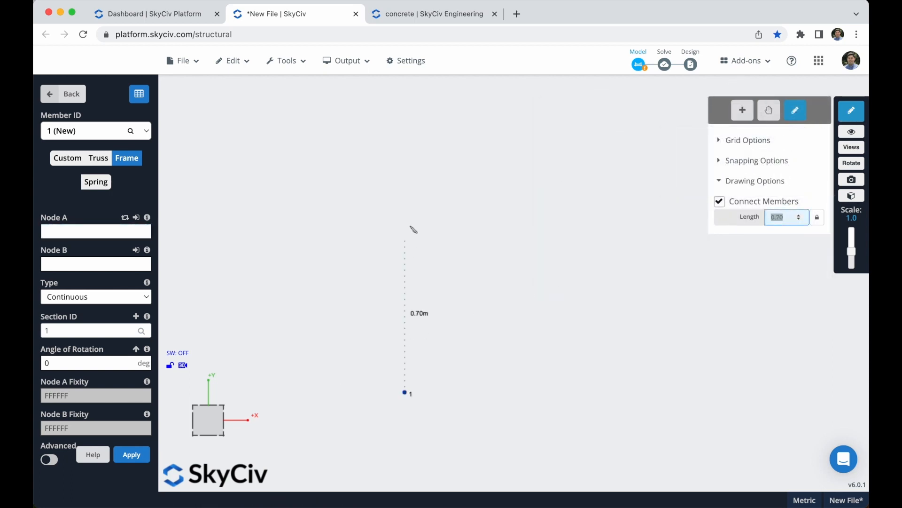
pyautogui.write('5')
pyautogui.press('Return')
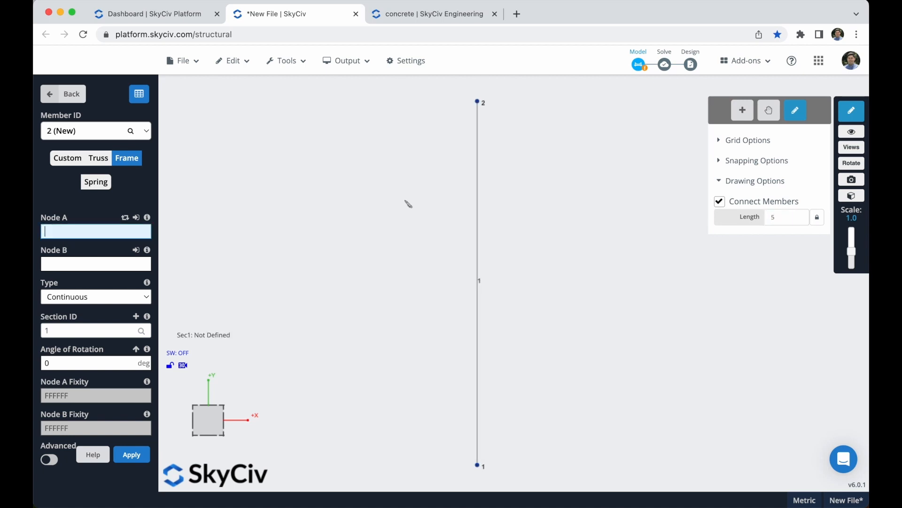
pyautogui.write('8')
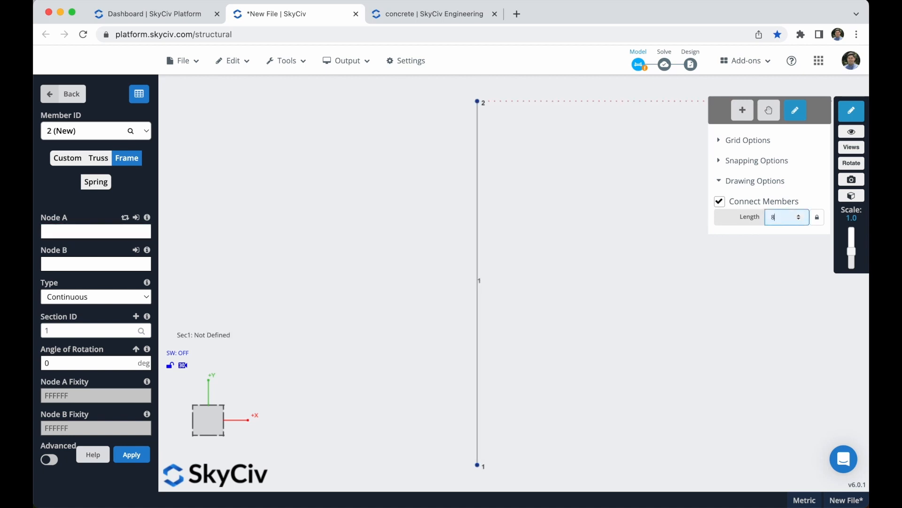
pyautogui.press('Return')
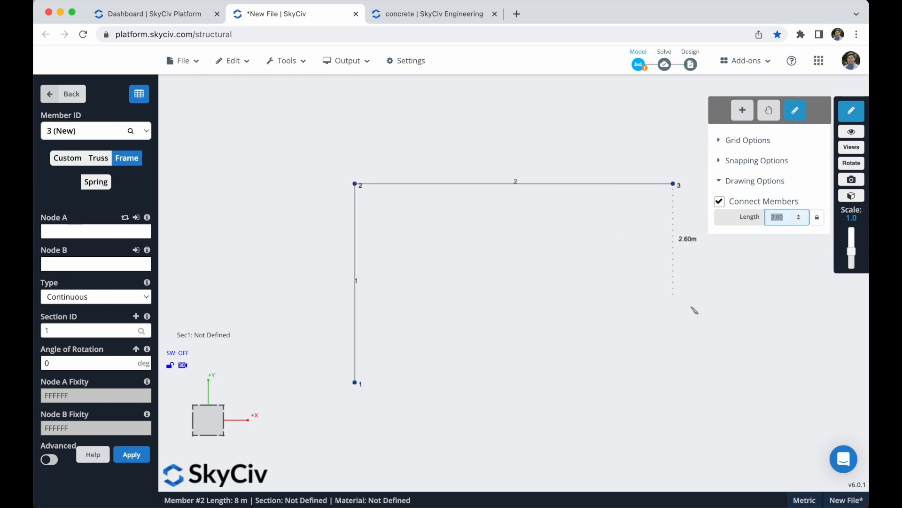
pyautogui.press('Return')
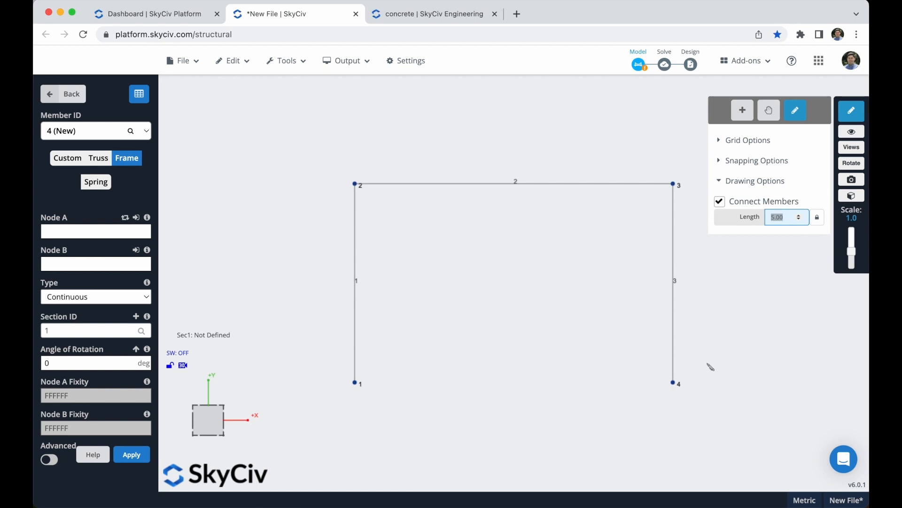
# Step: Add a second bay from node 3 with a 10.5 m horizontal beam and a 5 m column
pyautogui.moveTo(710, 367); pyautogui.dragTo(458, 373, button='right')
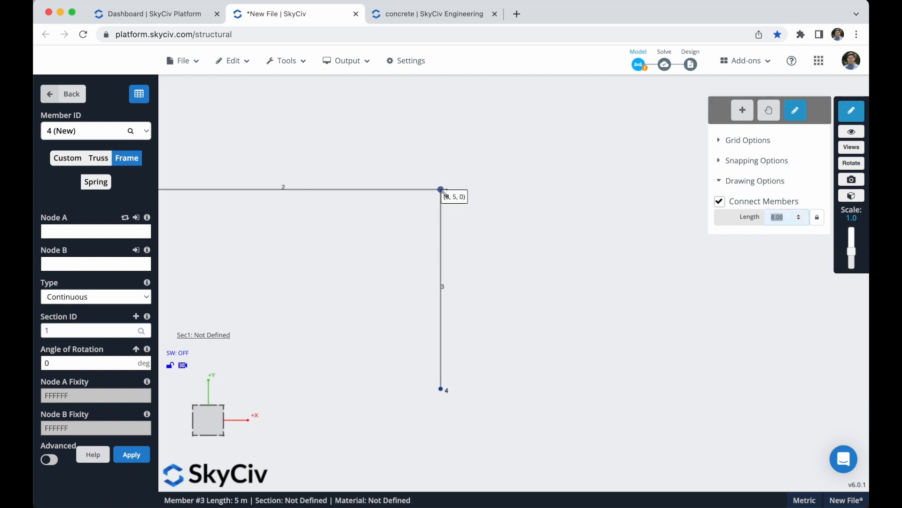
pyautogui.click(442, 190)
pyautogui.write('10')
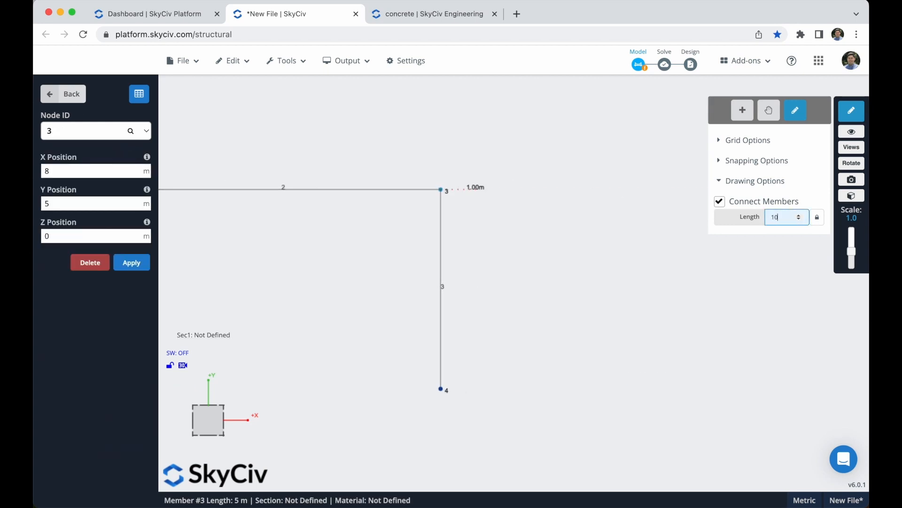
pyautogui.write('.5')
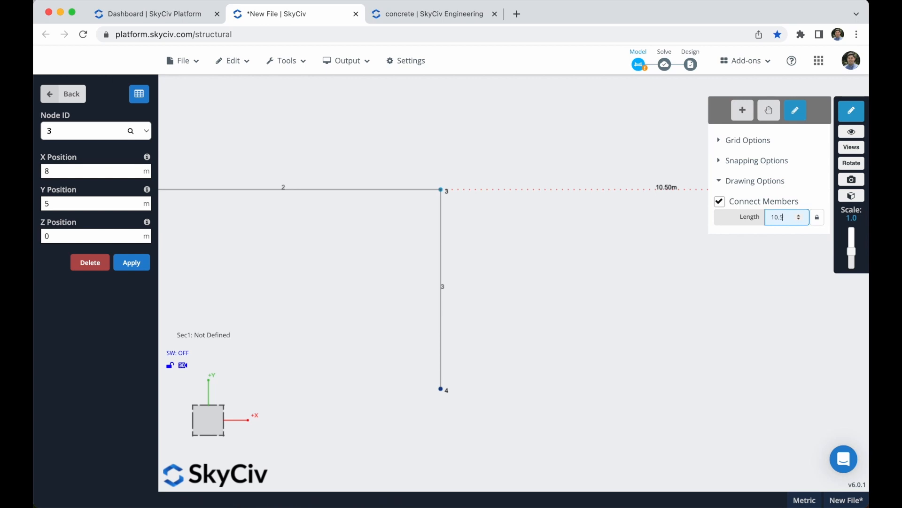
pyautogui.press('Return')
pyautogui.write('5')
pyautogui.press('Return')
# Step: Add a third bay from node 5 with another 10.5 m beam and a 5 m column
pyautogui.moveTo(749, 318); pyautogui.dragTo(401, 368, button='right')
pyautogui.click(348, 284)
pyautogui.write('10.5')
pyautogui.press('Return')
pyautogui.click(700, 315)
# Step: Add the fourth bay from node 7 with an 8 m beam and a 5 m column
pyautogui.moveTo(729, 312); pyautogui.dragTo(534, 326, button='right')
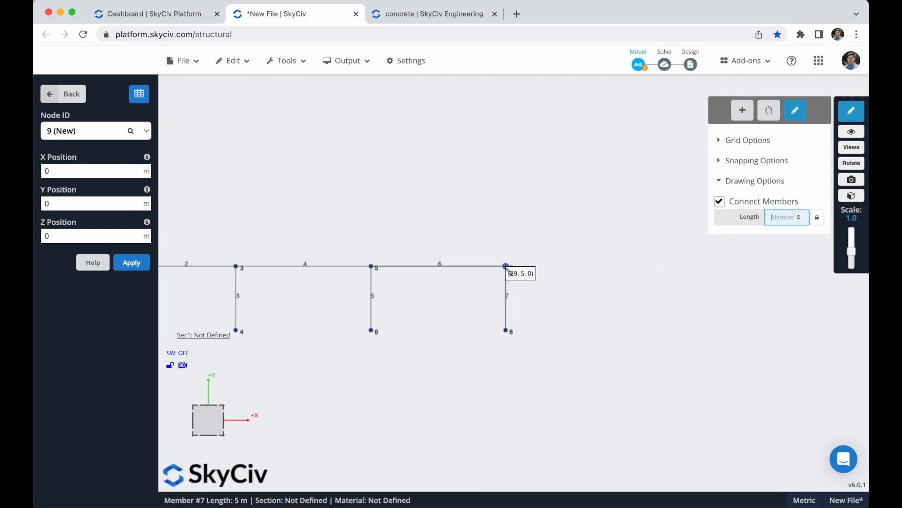
pyautogui.click(506, 266)
pyautogui.write('8')
pyautogui.press('Return')
pyautogui.click(705, 312)
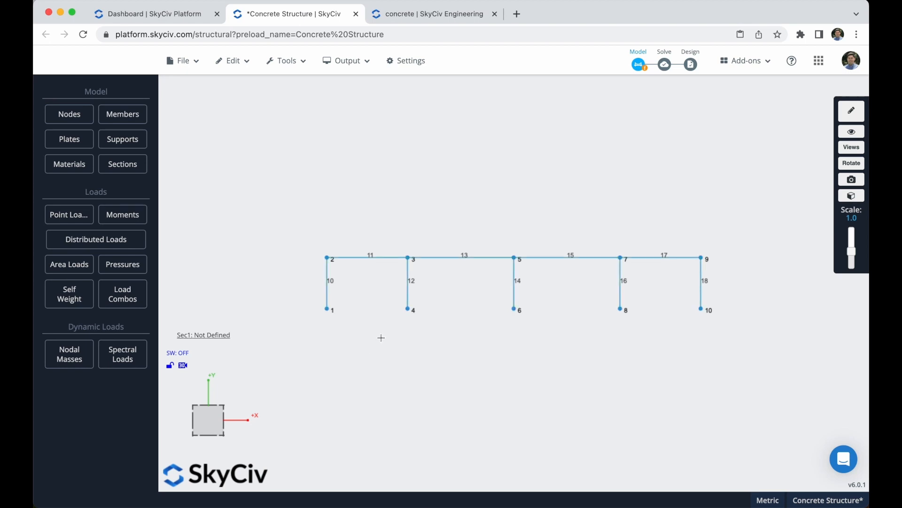
# Step: Copy the whole four-bay frame with node 1 as reference and paste it twice above itself to make three storeys
pyautogui.hotkey('ctrl', 'c')
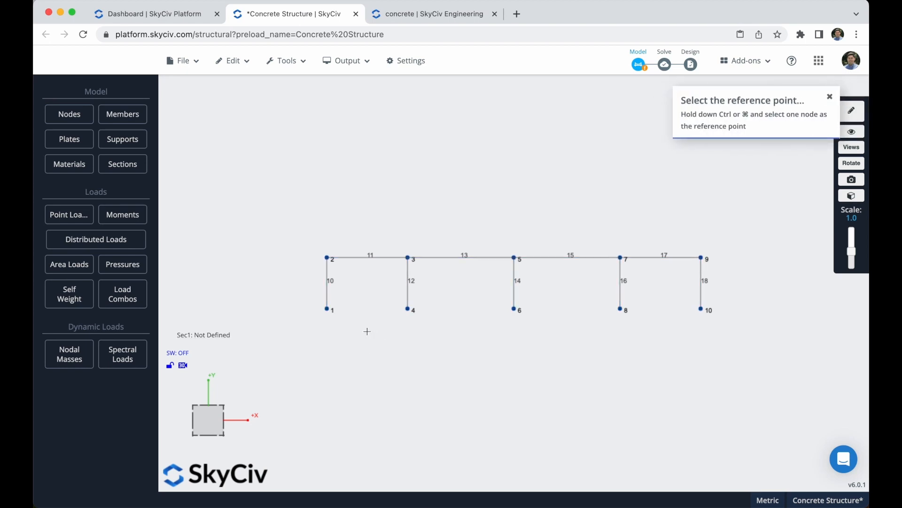
pyautogui.keyDown('ctrl'); pyautogui.click(327, 308); pyautogui.keyUp('ctrl')
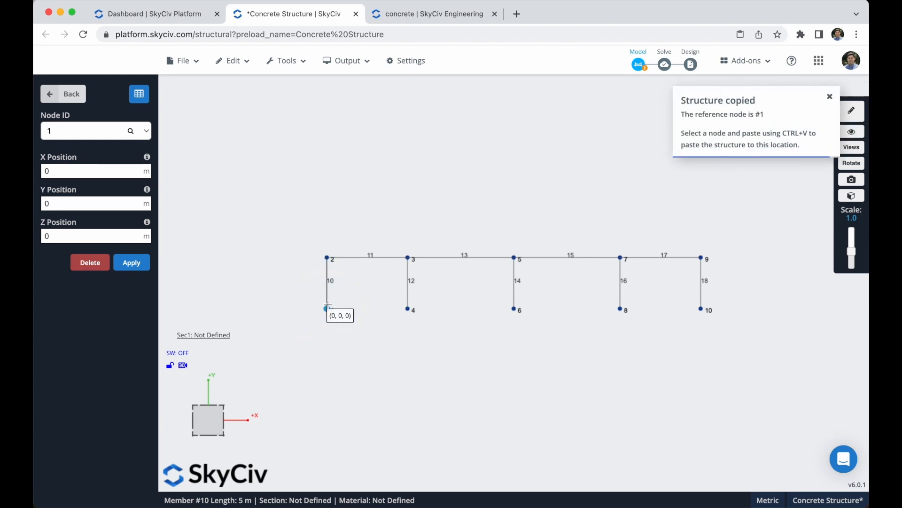
pyautogui.click(327, 257)
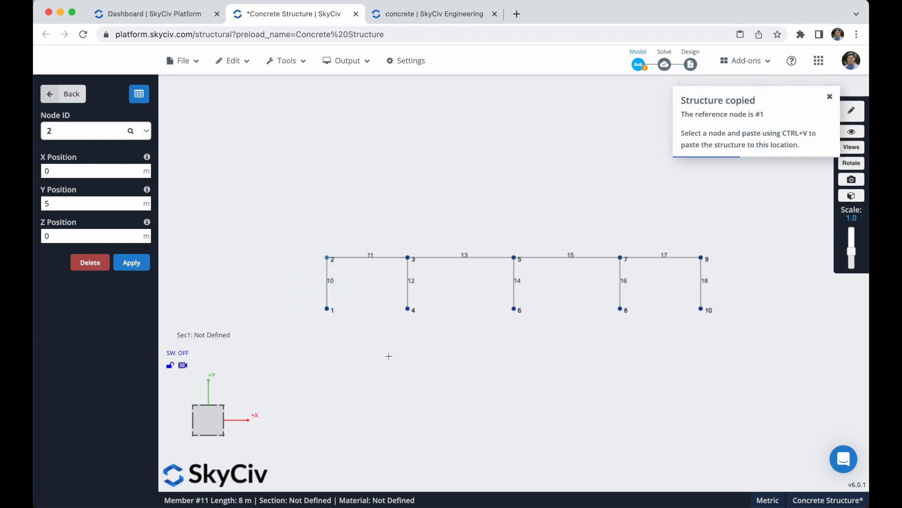
pyautogui.hotkey('ctrl', 'v')
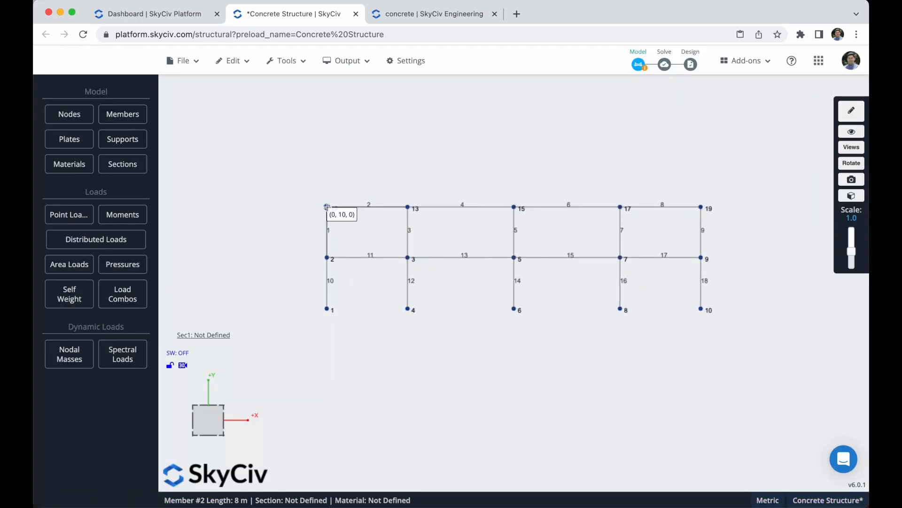
pyautogui.click(326, 207)
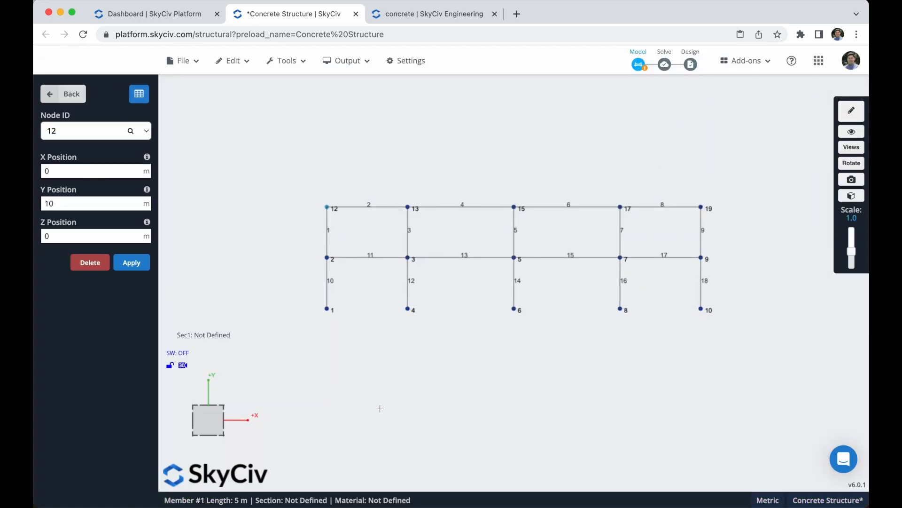
pyautogui.hotkey('ctrl', 'v')
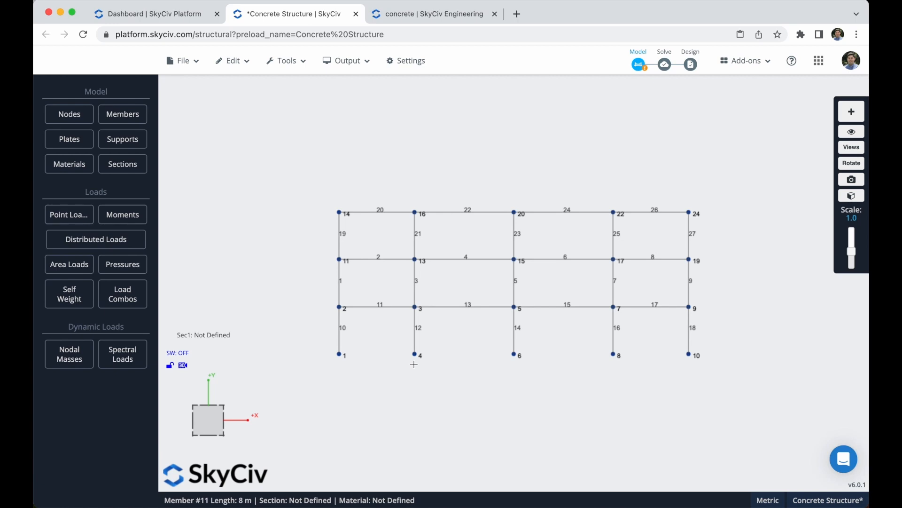
# Step: Repeat the entire three-storey frame once by rotation, 90 degrees about the axis from 0,0,0 to 0,1,0
pyautogui.hotkey('ctrl', 'a')
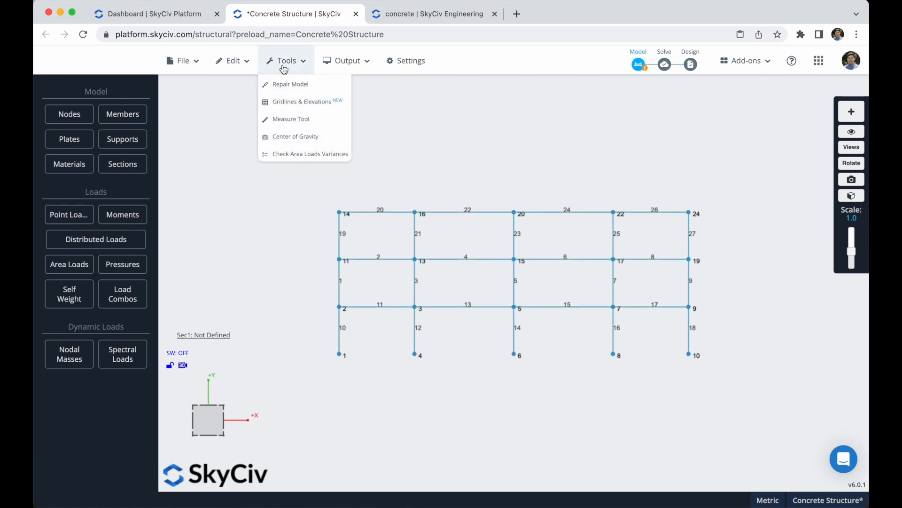
pyautogui.moveTo(231, 64)
pyautogui.moveTo(237, 140)
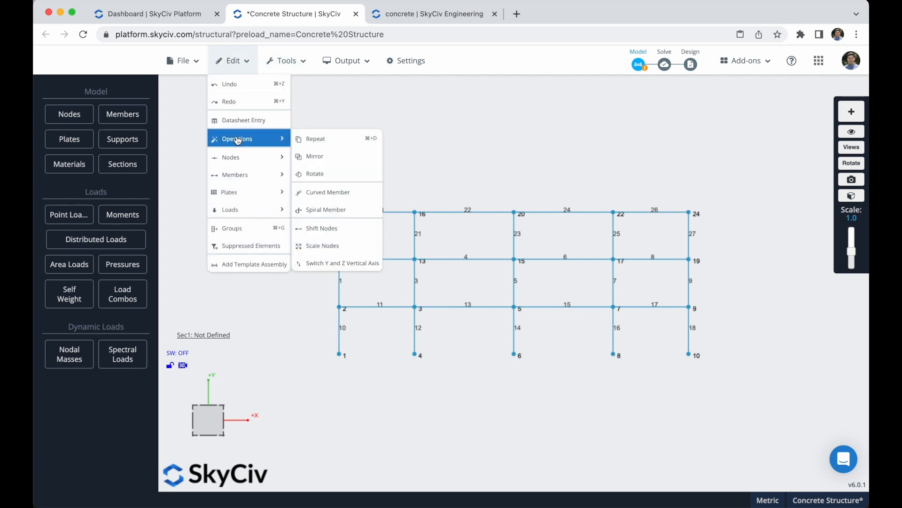
pyautogui.click(328, 139)
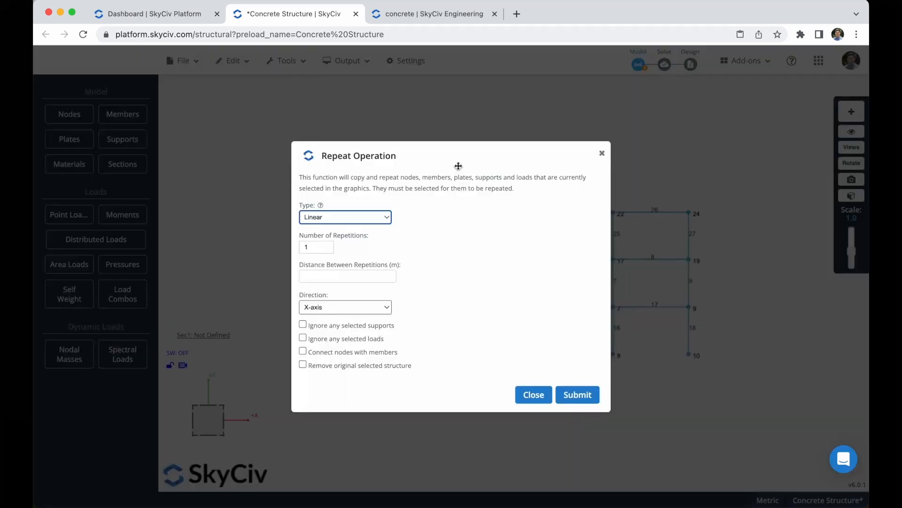
pyautogui.click(332, 217)
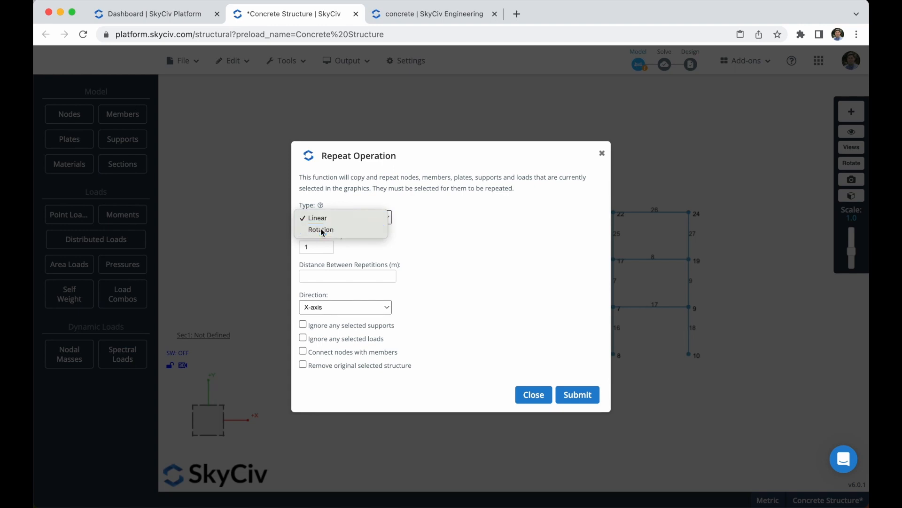
pyautogui.click(321, 230)
pyautogui.click(324, 275)
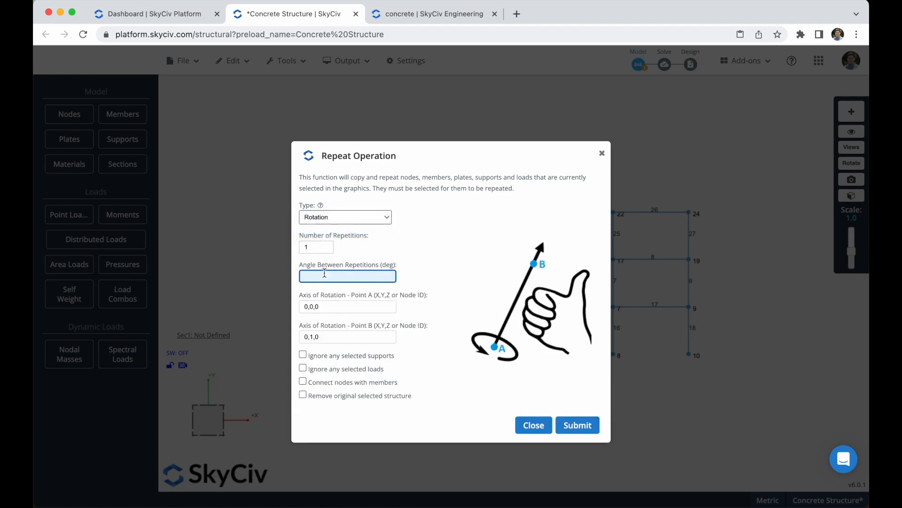
pyautogui.write('90')
pyautogui.click(579, 425)
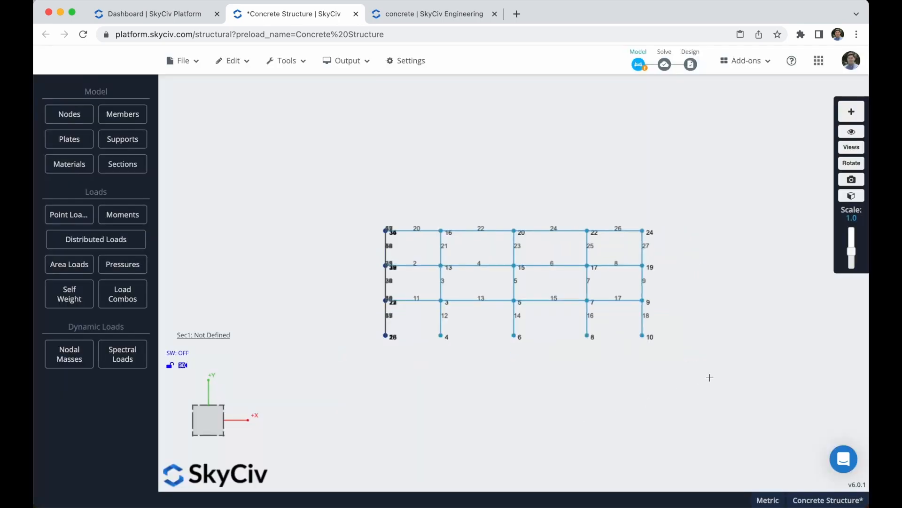
# Step: Select the three-storey frame along the X axis and copy it with top corner node 14 as reference
pyautogui.moveTo(691, 238); pyautogui.dragTo(649, 271)
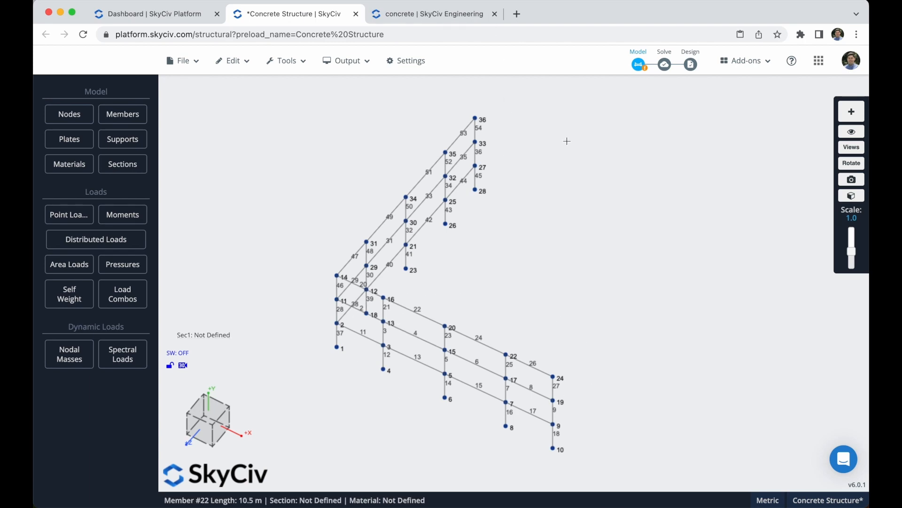
pyautogui.moveTo(489, 296); pyautogui.dragTo(412, 311)
pyautogui.moveTo(412, 310); pyautogui.dragTo(408, 312, button='right')
pyautogui.moveTo(416, 280); pyautogui.dragTo(679, 423)
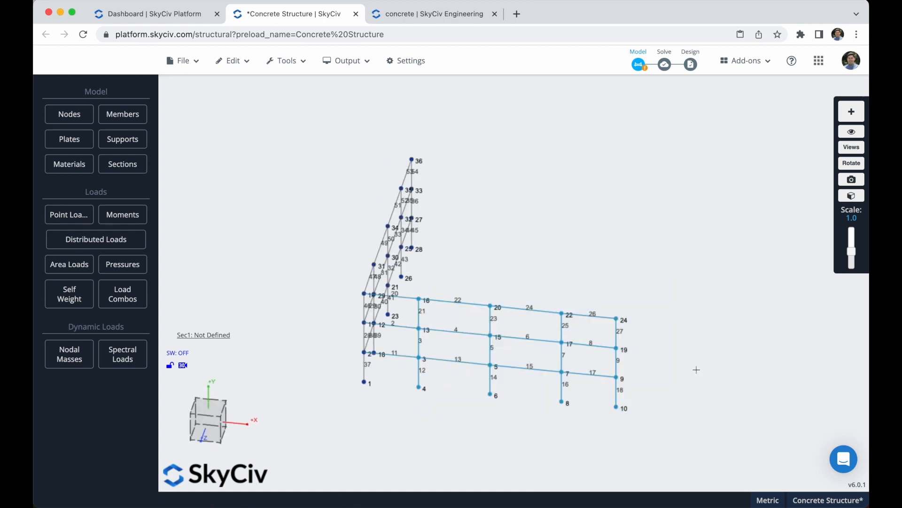
pyautogui.moveTo(697, 369); pyautogui.dragTo(673, 389, button='right')
pyautogui.press('super+c')
pyautogui.click(726, 166)
pyautogui.moveTo(398, 231); pyautogui.dragTo(444, 224)
pyautogui.doubleClick(405, 274)
pyautogui.write('14')
pyautogui.click(575, 315)
# Step: Paste the copied frame at the four remaining top nodes of the frame along the Z axis
pyautogui.click(367, 259)
pyautogui.hotkey('ctrl', 'v')
pyautogui.click(400, 206)
pyautogui.hotkey('ctrl', 'v')
pyautogui.click(433, 152)
pyautogui.hotkey('ctrl', 'v')
pyautogui.click(458, 111)
pyautogui.press('super+v')
# Step: Select the beams in all four bays of the frame along the Z axis and copy them
pyautogui.moveTo(383, 193); pyautogui.dragTo(465, 239, button='right')
pyautogui.moveTo(405, 297); pyautogui.dragTo(430, 388)
pyautogui.moveTo(476, 301); pyautogui.dragTo(490, 388)
pyautogui.moveTo(537, 297); pyautogui.dragTo(554, 410)
pyautogui.moveTo(605, 298); pyautogui.dragTo(617, 383)
pyautogui.moveTo(660, 327); pyautogui.dragTo(510, 334, button='right')
pyautogui.hotkey('ctrl', 'c')
# Step: Paste the copied Z-direction beams at first-level nodes 3, 5, 7 and 9 to connect the parallel frames
pyautogui.click(387, 352)
pyautogui.hotkey('ctrl', 'v')
pyautogui.click(450, 381)
pyautogui.hotkey('ctrl', 'v')
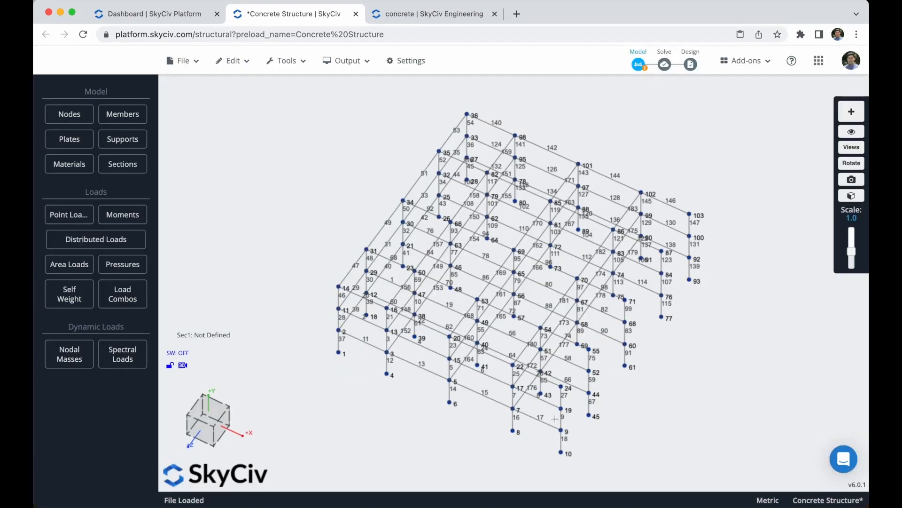
pyautogui.click(561, 430)
pyautogui.hotkey('ctrl', 'v')
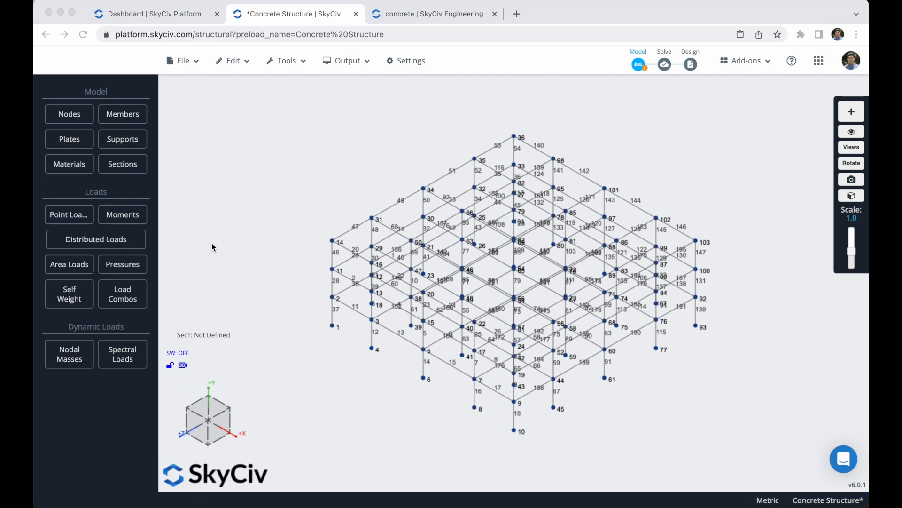
# Step: Check the entry form for a new material and return to the model options
pyautogui.click(76, 179)
pyautogui.click(73, 164)
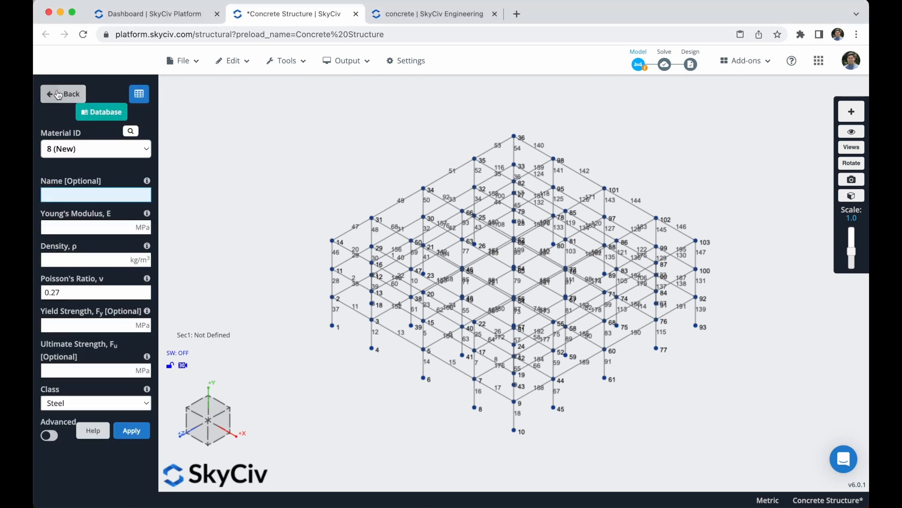
pyautogui.click(65, 93)
# Step: Start a new section in the section builder from the rectangular template and set it to 600 by 600 mm
pyautogui.click(109, 162)
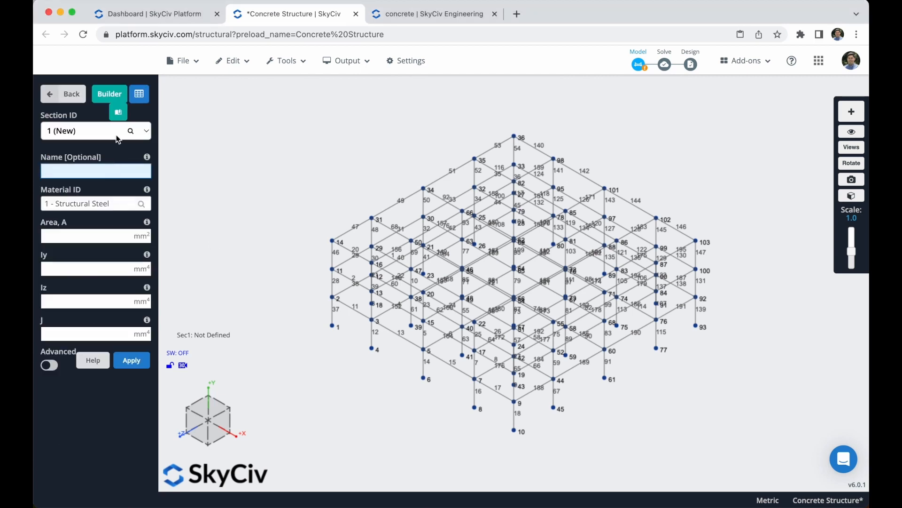
pyautogui.click(110, 95)
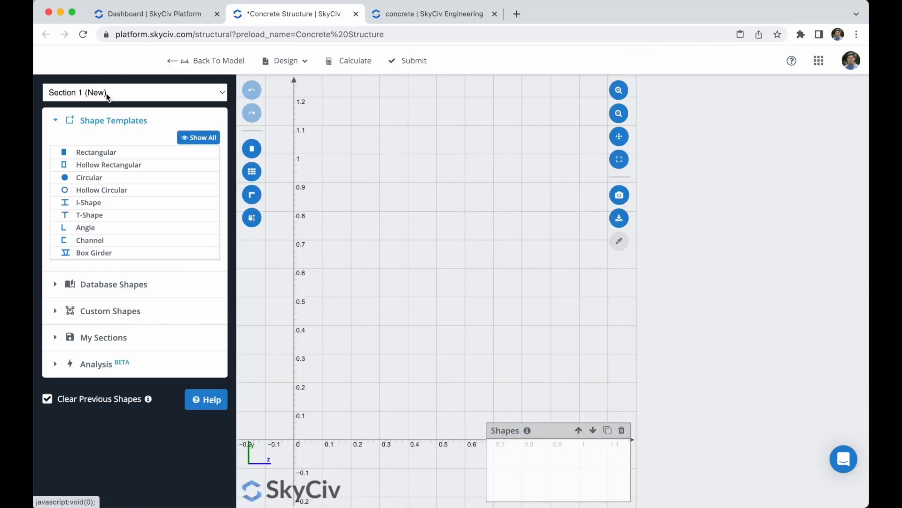
pyautogui.click(81, 153)
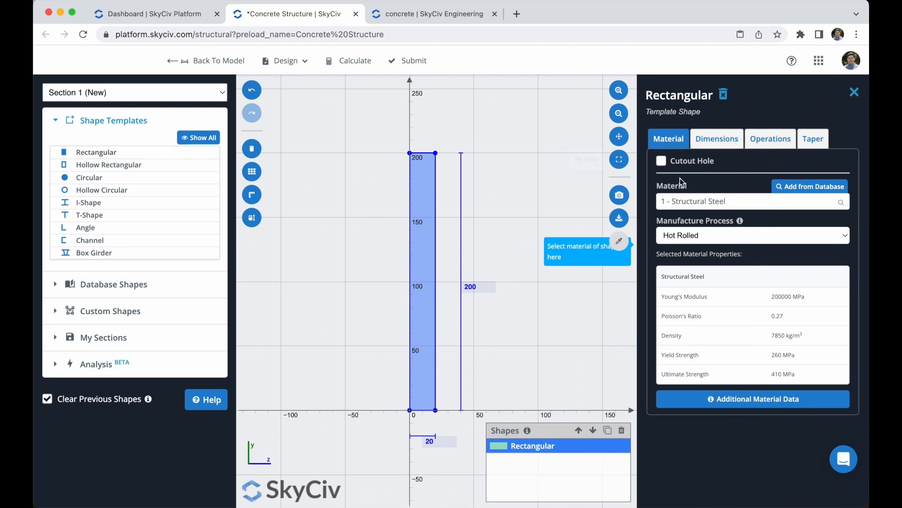
pyautogui.click(476, 286)
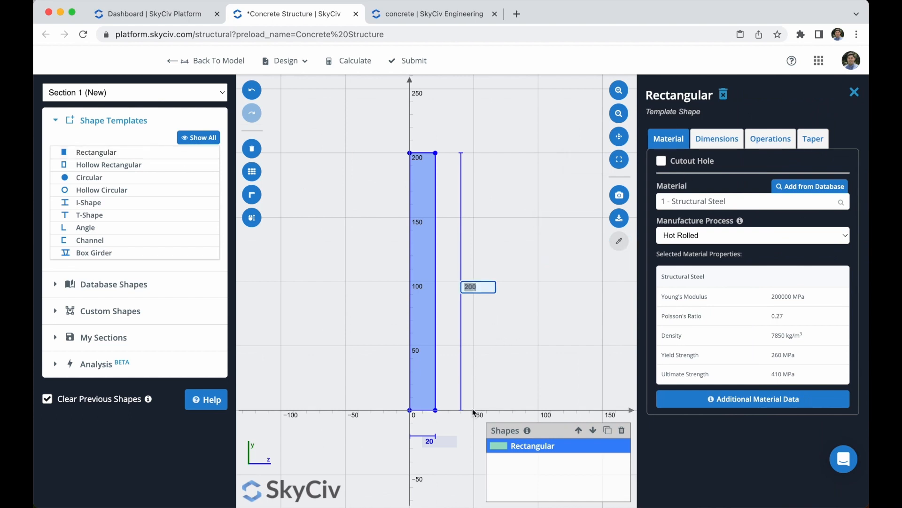
pyautogui.write('600')
pyautogui.click(430, 438)
pyautogui.write('60')
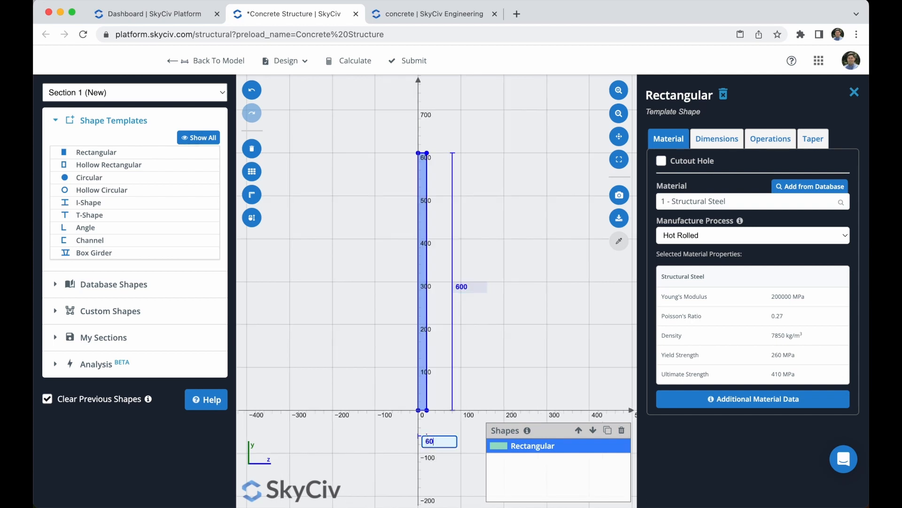
pyautogui.press('Return')
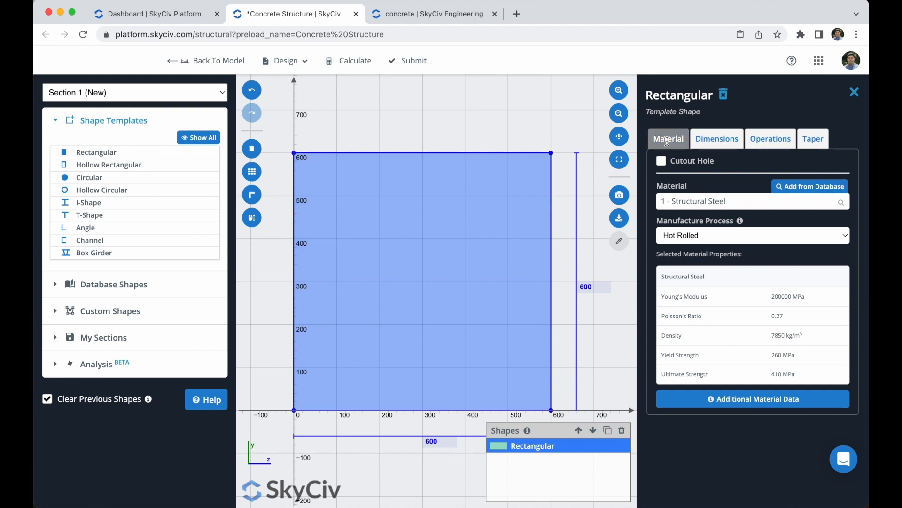
# Step: Set the 600 by 600 section's material to 4 - Concrete, submit it, and check the frame in the 3D render
pyautogui.click(705, 202)
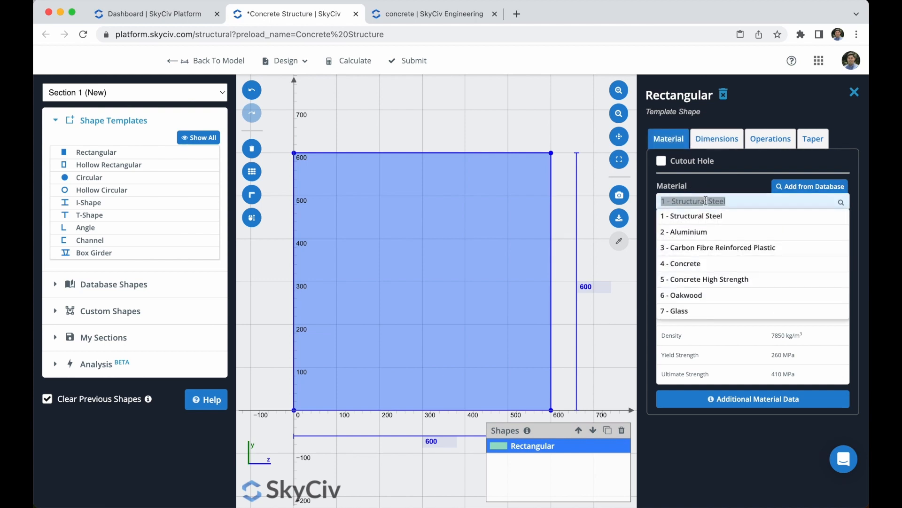
pyautogui.click(692, 262)
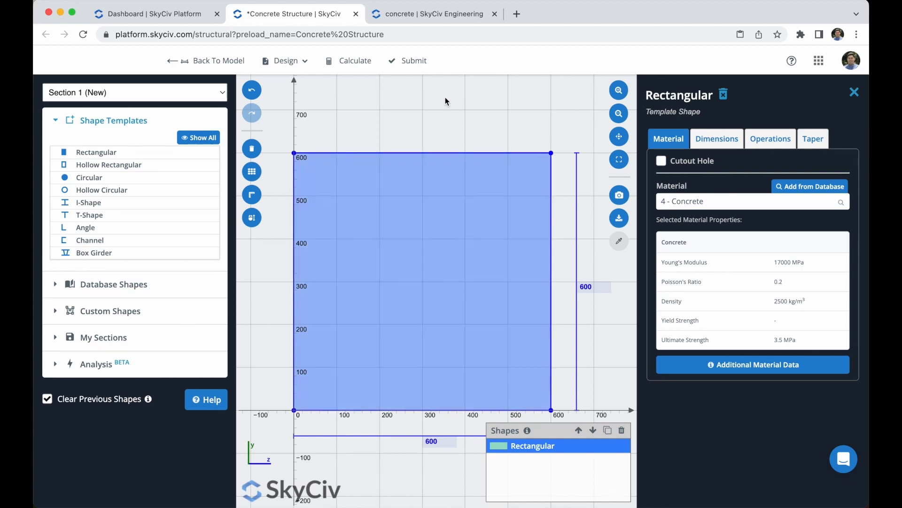
pyautogui.click(403, 60)
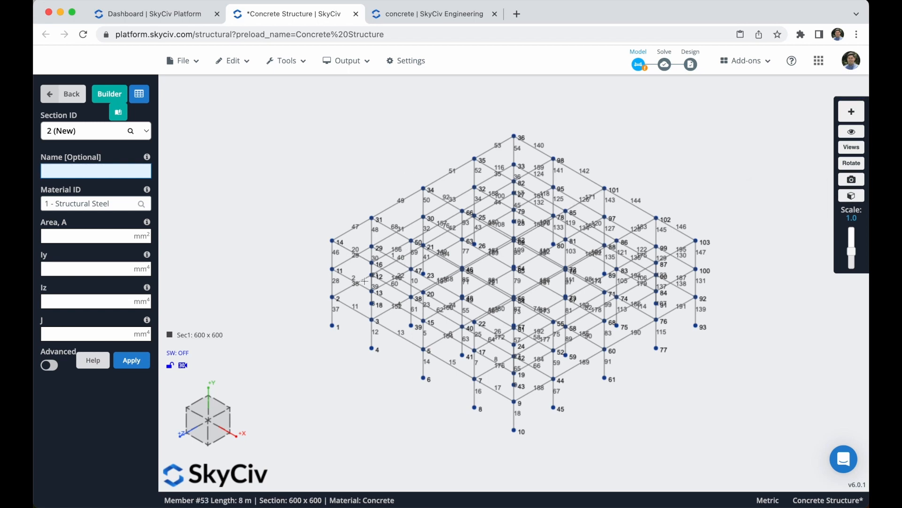
pyautogui.click(850, 197)
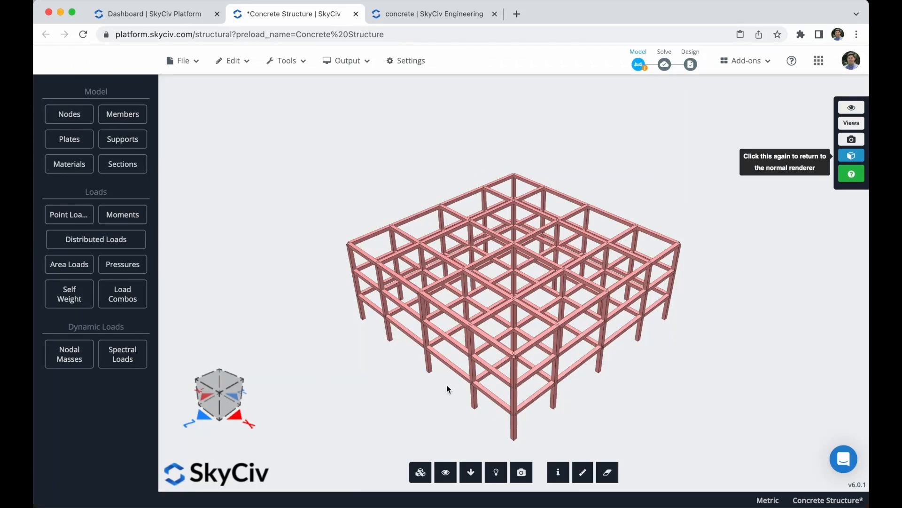
pyautogui.click(857, 157)
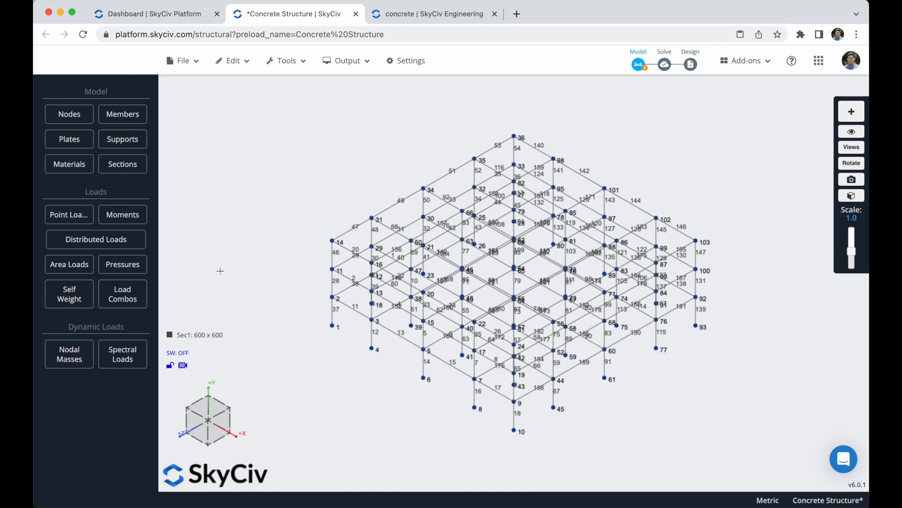
# Step: Build a second section from the rectangular template, 700 mm high and 500 mm wide
pyautogui.click(122, 164)
pyautogui.click(113, 92)
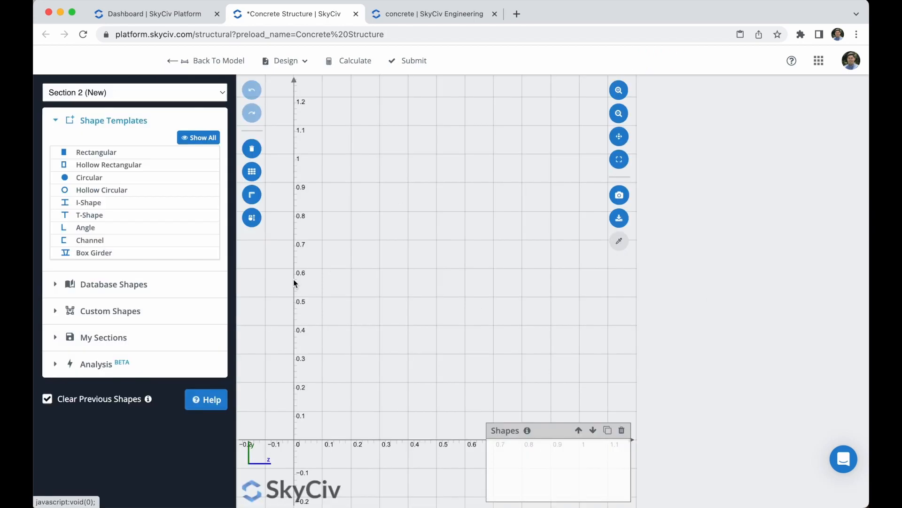
pyautogui.click(126, 152)
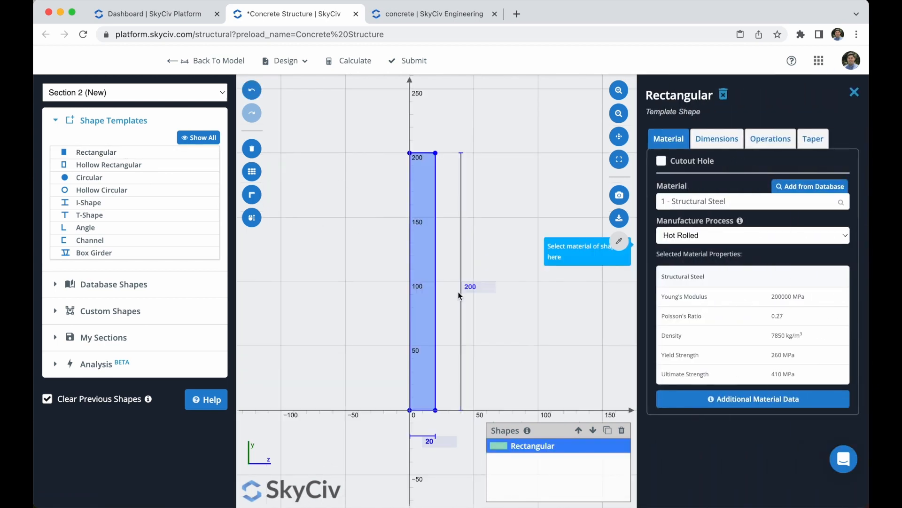
pyautogui.click(484, 287)
pyautogui.write('700')
pyautogui.press('Return')
pyautogui.click(430, 441)
pyautogui.write('500')
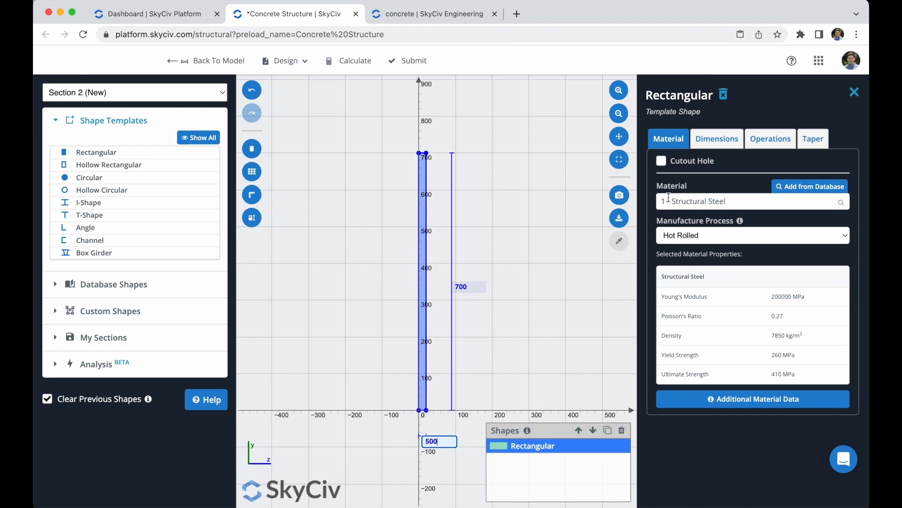
pyautogui.press('Return')
# Step: Set the 700 by 500 section's material to 4 - Concrete and submit it to the model
pyautogui.moveTo(661, 201); pyautogui.dragTo(694, 198)
pyautogui.click(686, 260)
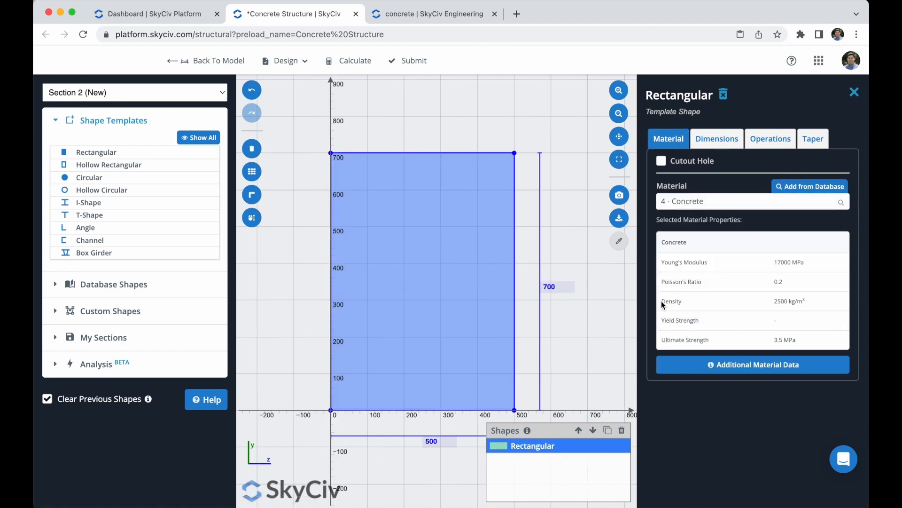
pyautogui.click(402, 60)
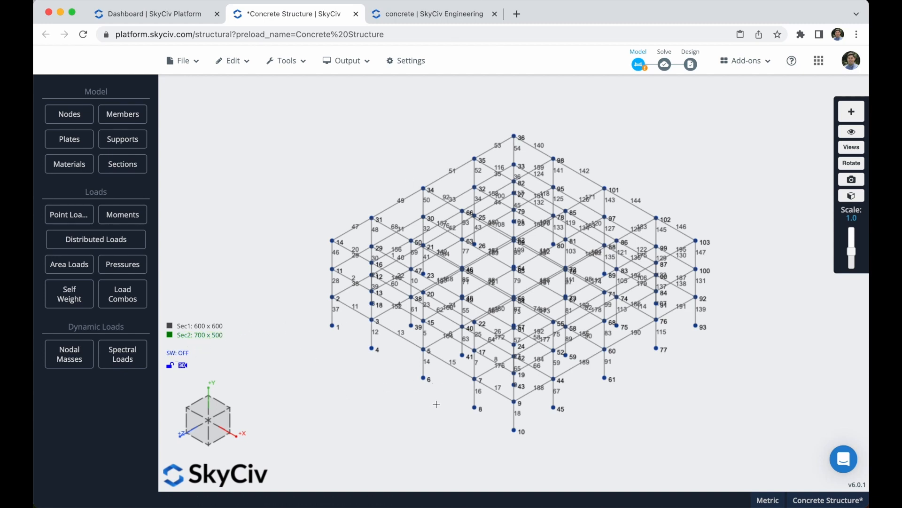
# Step: Select the Z-direction beams in all four bays of the frame from a plan view
pyautogui.moveTo(437, 404); pyautogui.dragTo(412, 413)
pyautogui.moveTo(413, 413); pyautogui.dragTo(391, 451, button='middle')
pyautogui.moveTo(412, 119); pyautogui.dragTo(420, 439)
pyautogui.moveTo(474, 123); pyautogui.dragTo(464, 430)
pyautogui.moveTo(557, 123); pyautogui.dragTo(544, 433)
pyautogui.moveTo(618, 124); pyautogui.dragTo(606, 465)
# Step: Add the X-direction beams in all four bays to the selection, leaving the columns out
pyautogui.moveTo(589, 466); pyautogui.dragTo(686, 480, button='middle')
pyautogui.moveTo(402, 116); pyautogui.dragTo(419, 435)
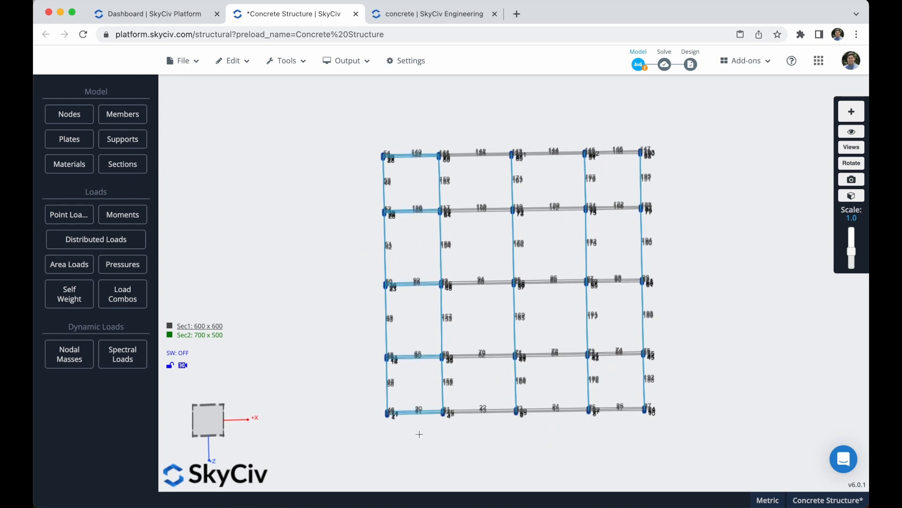
pyautogui.moveTo(473, 124); pyautogui.dragTo(495, 440)
pyautogui.moveTo(544, 136); pyautogui.dragTo(570, 432)
pyautogui.moveTo(607, 116); pyautogui.dragTo(630, 434)
pyautogui.click(223, 435)
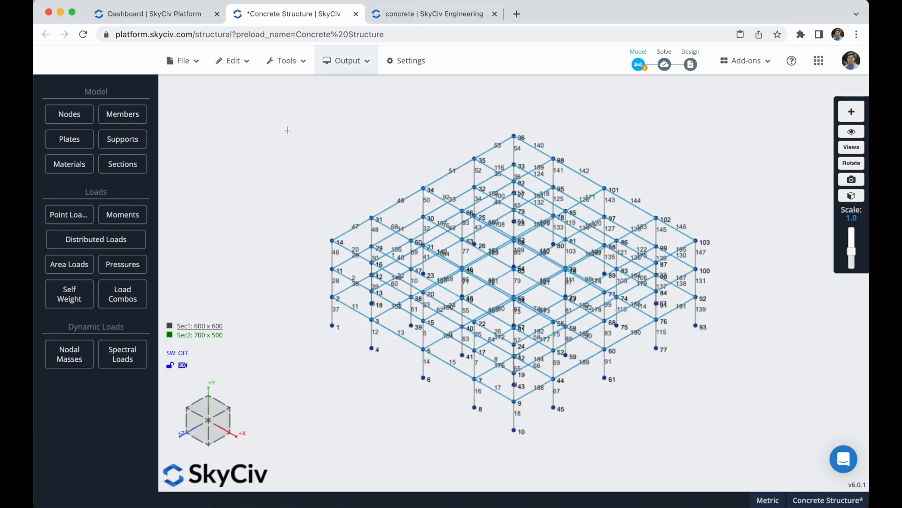
# Step: Assign section 2 - 700 x 500 - Concrete to all selected beams and inspect the frame in the 3D render
pyautogui.click(133, 117)
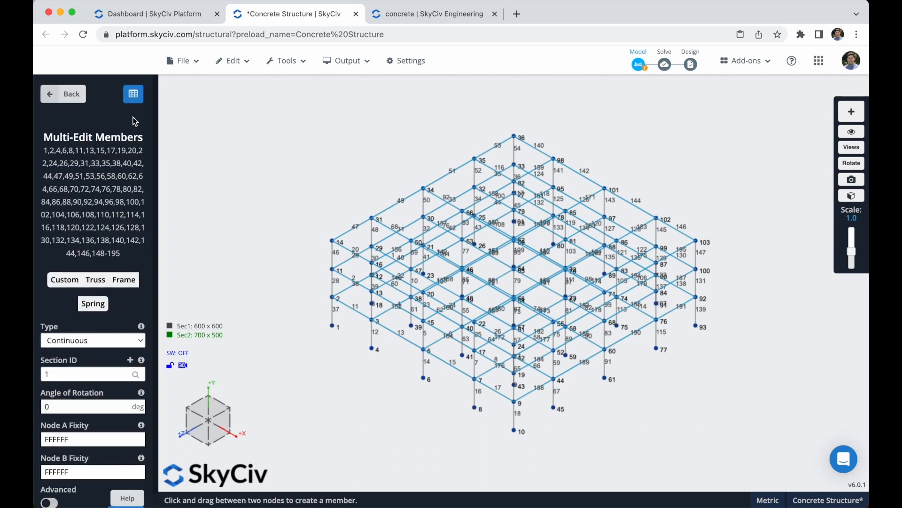
pyautogui.scroll(-1, 85, 212)
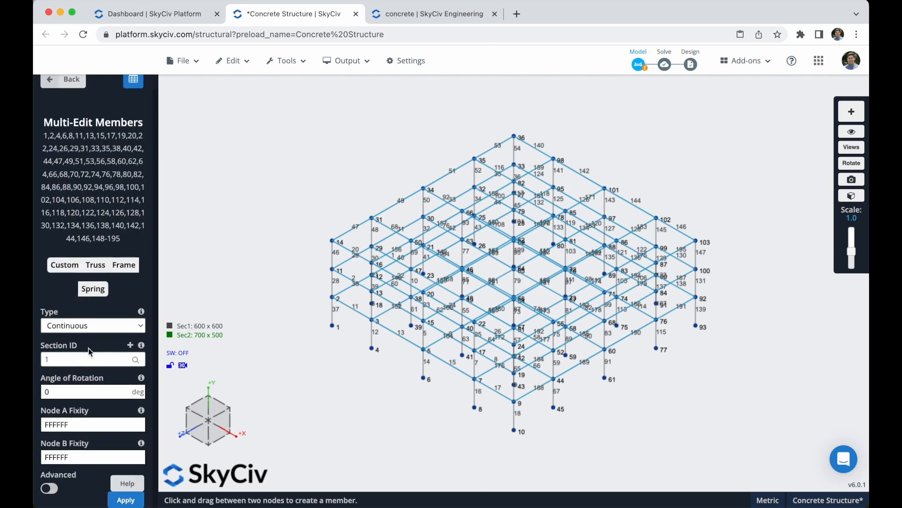
pyautogui.click(73, 359)
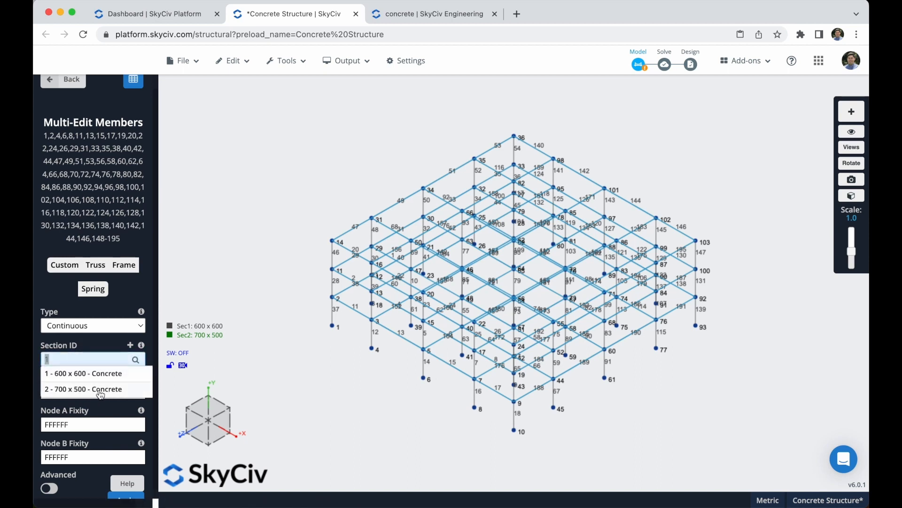
pyautogui.click(78, 390)
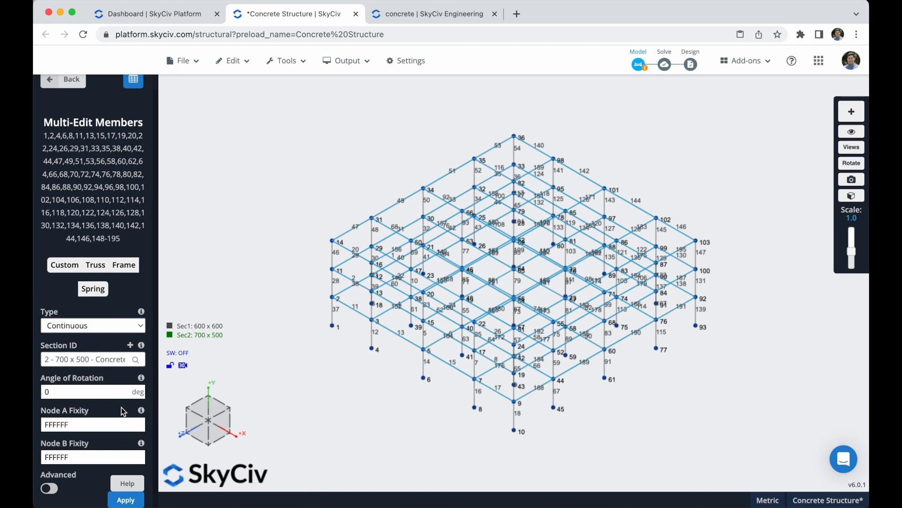
pyautogui.click(124, 500)
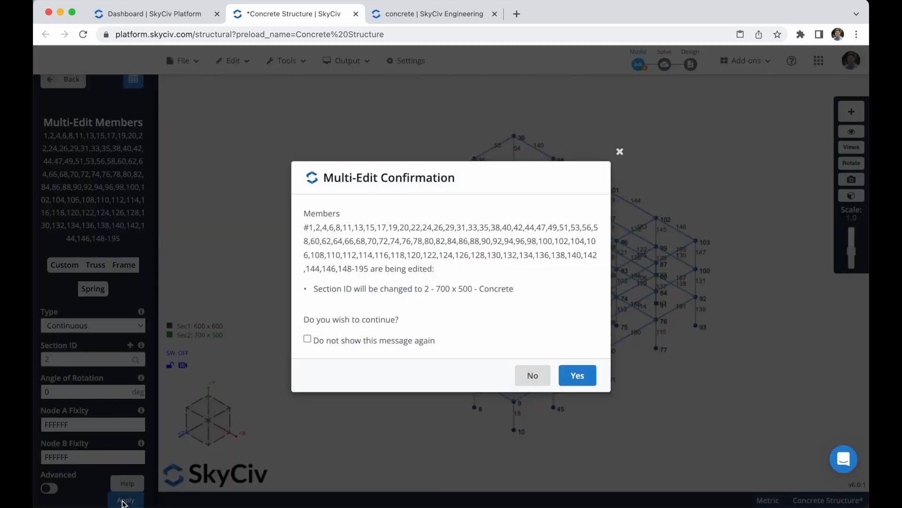
pyautogui.click(580, 377)
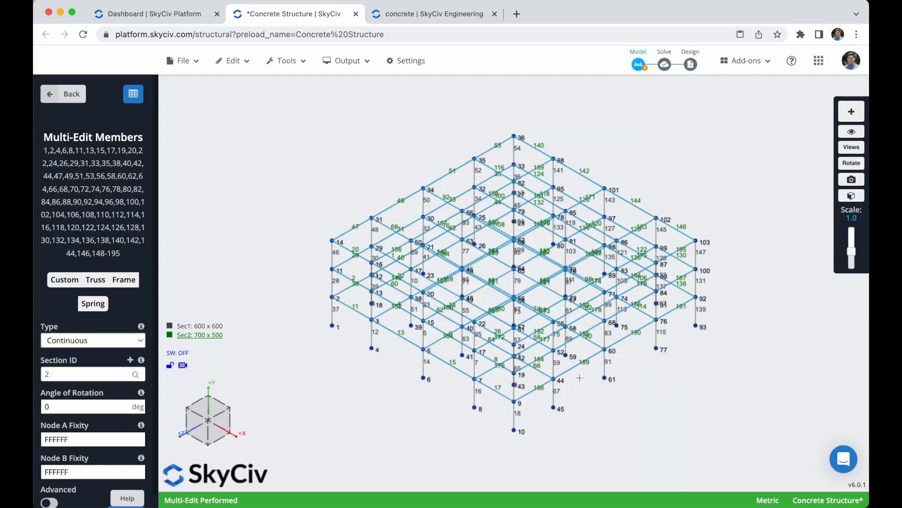
pyautogui.click(851, 196)
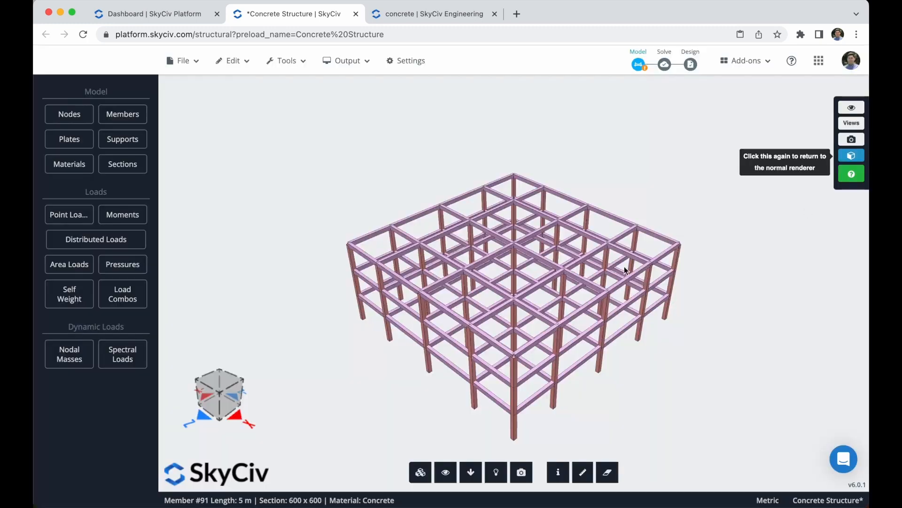
pyautogui.moveTo(614, 384); pyautogui.dragTo(592, 384)
pyautogui.moveTo(495, 420); pyautogui.dragTo(475, 434)
pyautogui.click(855, 156)
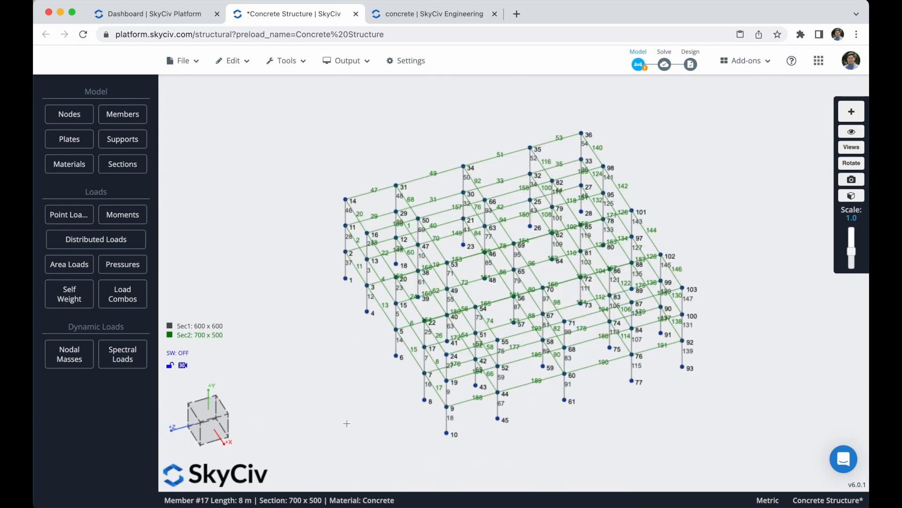
# Step: Add a full-height plate between the columns standing on base nodes 48 and 57, beside the frame's centre
pyautogui.click(200, 422)
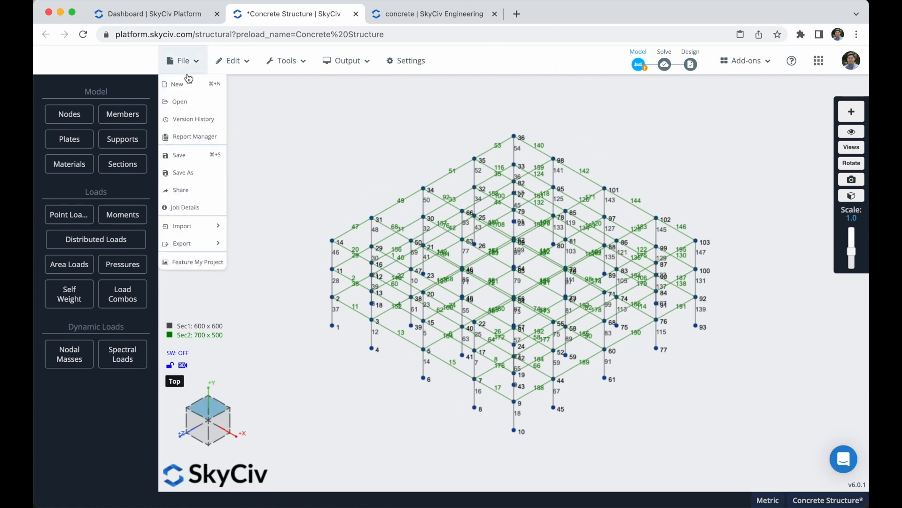
pyautogui.moveTo(307, 168); pyautogui.dragTo(326, 229)
pyautogui.moveTo(268, 204); pyautogui.dragTo(325, 288, button='middle')
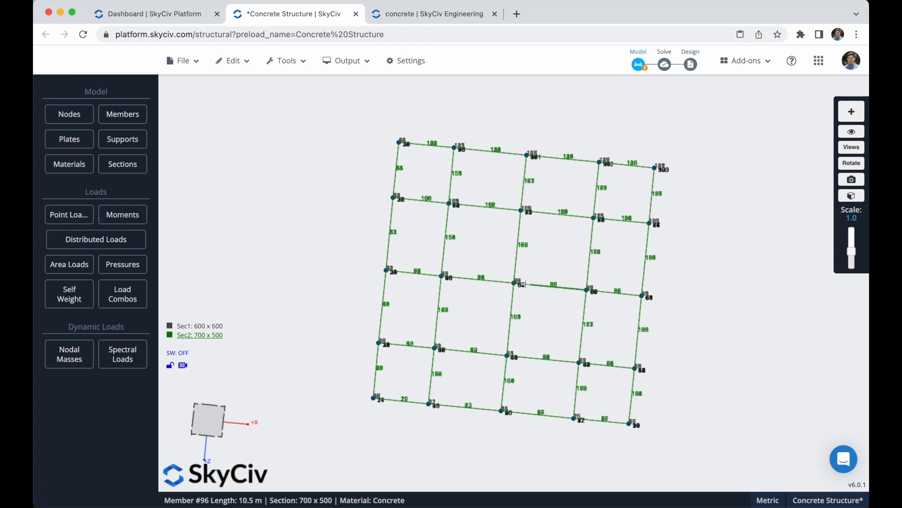
pyautogui.moveTo(487, 282); pyautogui.dragTo(493, 264, button='right')
pyautogui.moveTo(493, 265); pyautogui.dragTo(395, 292)
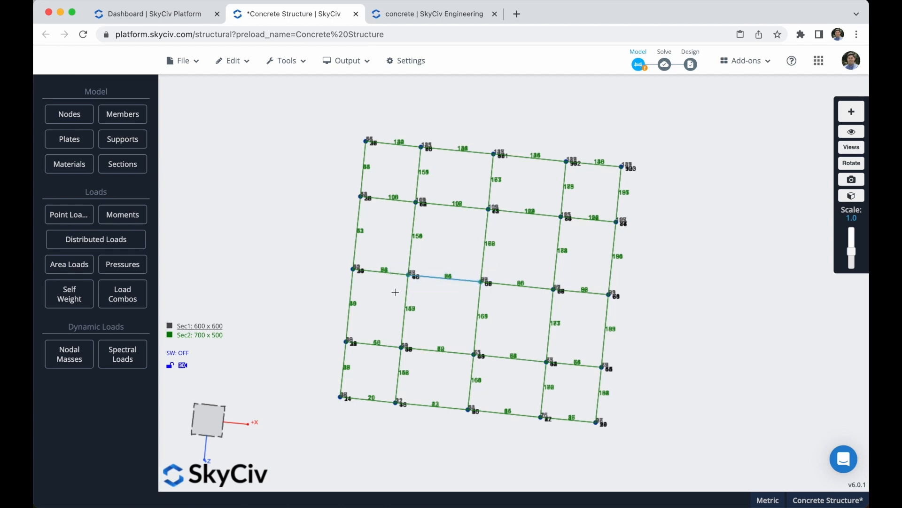
pyautogui.rightClick(693, 202)
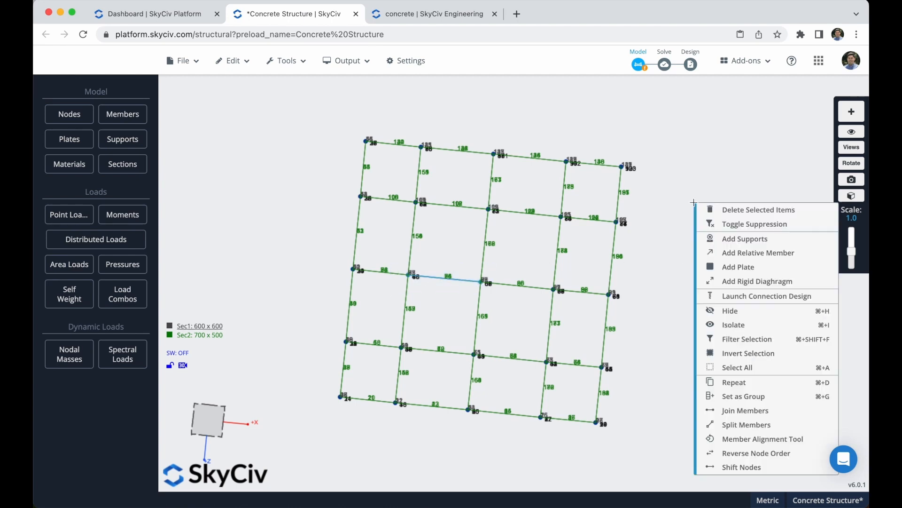
pyautogui.click(729, 266)
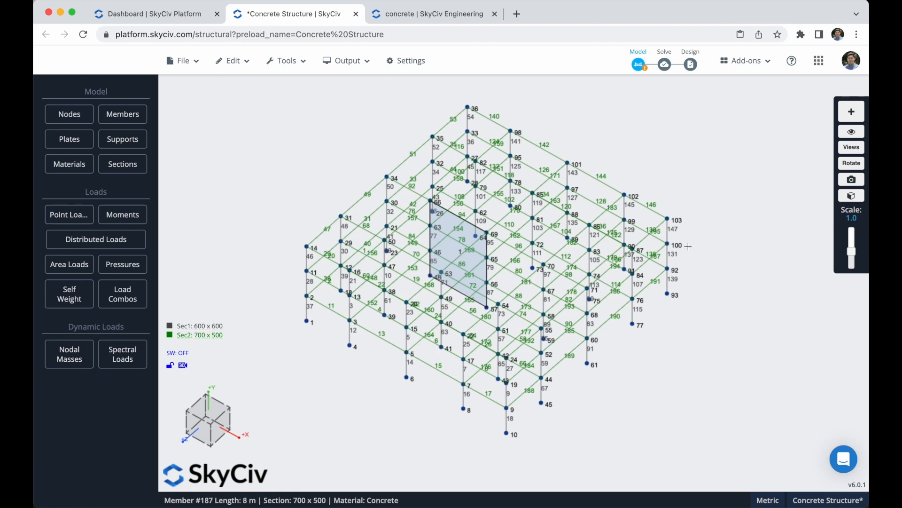
# Step: Add full-height plates on the other three sides of the same bay, between base nodes 48, 64, 73 and 57, to enclose the core
pyautogui.moveTo(612, 372); pyautogui.dragTo(672, 410, button='right')
pyautogui.moveTo(410, 211); pyautogui.dragTo(397, 313)
pyautogui.rightClick(749, 137)
pyautogui.moveTo(481, 200); pyautogui.dragTo(382, 253)
pyautogui.rightClick(644, 210)
pyautogui.moveTo(492, 196); pyautogui.dragTo(463, 323)
pyautogui.moveTo(745, 322); pyautogui.dragTo(681, 283, button='right')
pyautogui.rightClick(708, 189)
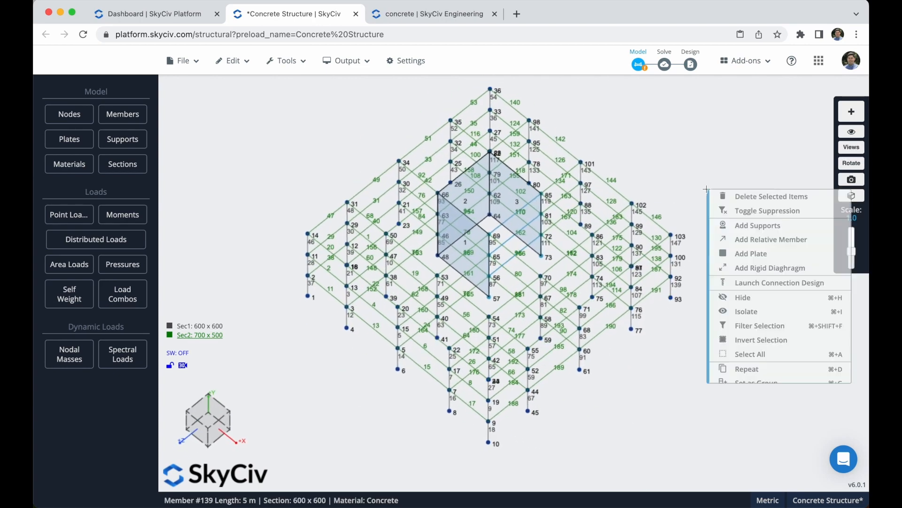
pyautogui.click(746, 254)
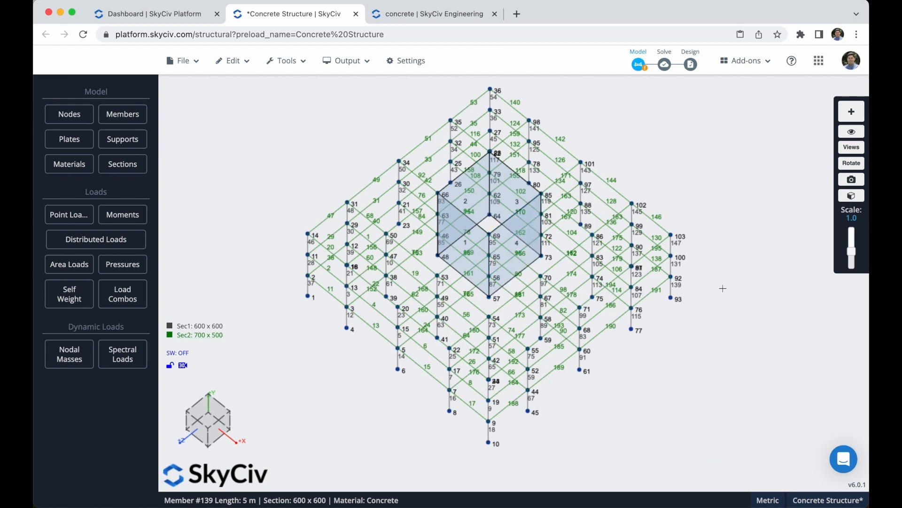
# Step: Show the model in isometric view and start defining a new plate
pyautogui.click(208, 420)
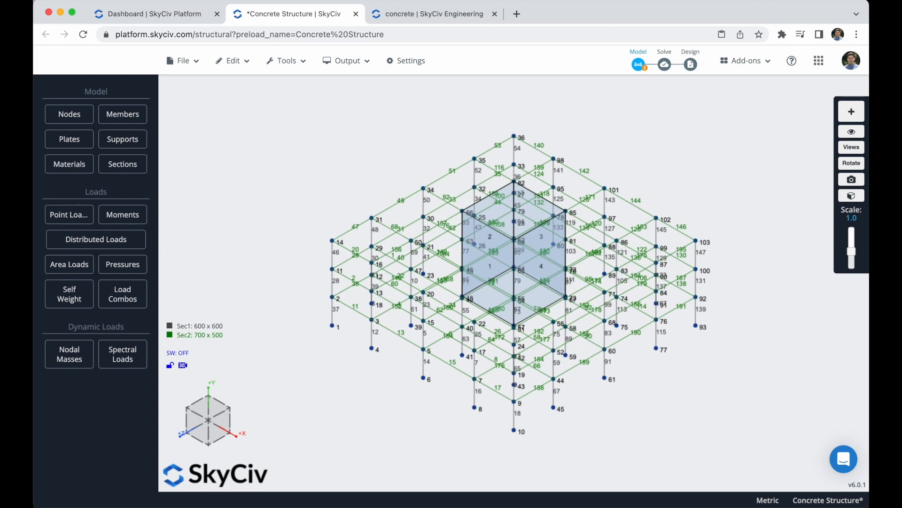
pyautogui.click(75, 142)
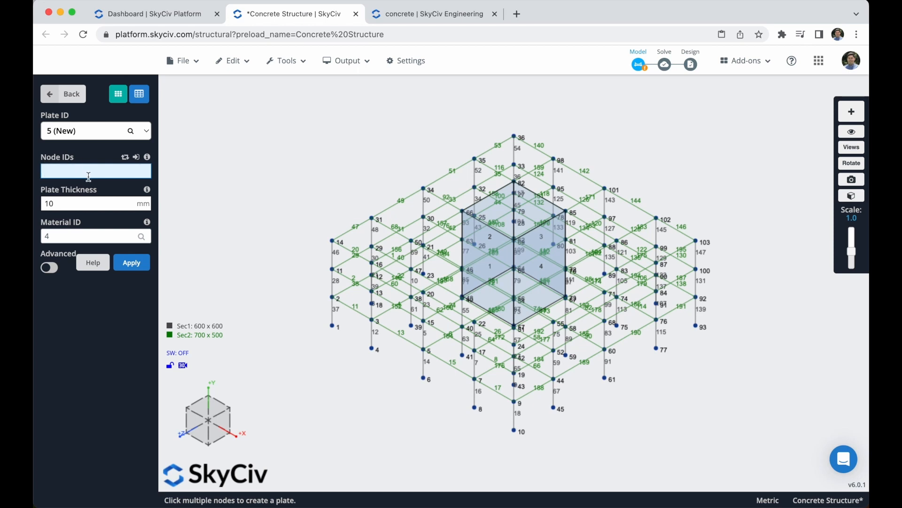
pyautogui.write('2,9,92')
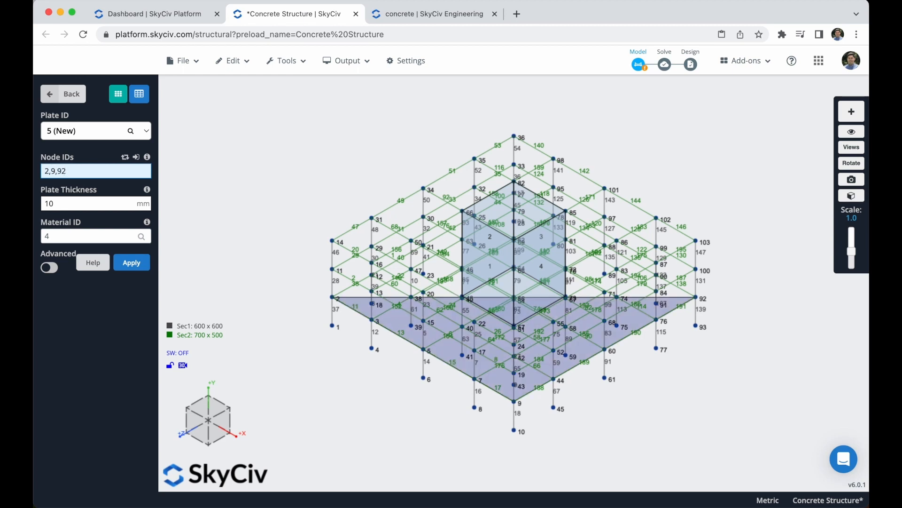
pyautogui.moveTo(66, 171); pyautogui.dragTo(36, 172)
pyautogui.press('BackSpace')
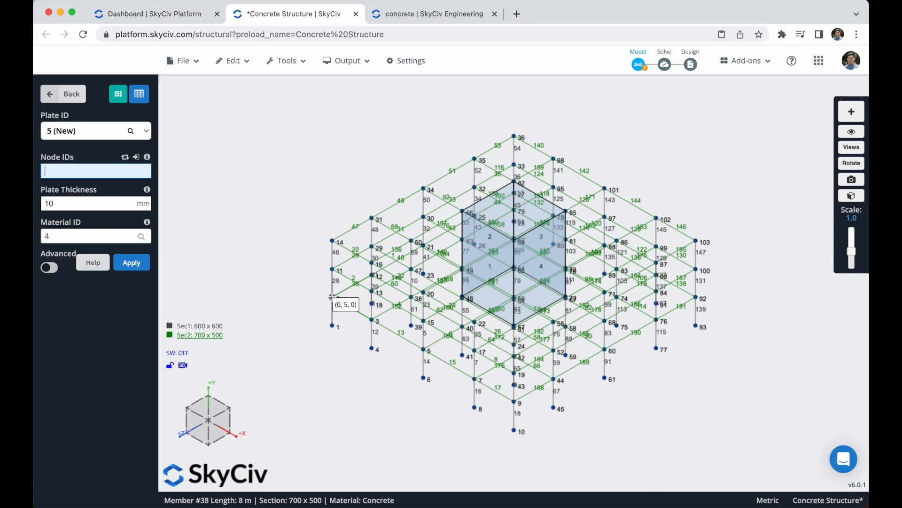
# Step: Add the first-level slab plate through corner nodes 2, 9, 92 and 27, 10 mm thick, with material 4 - Concrete
pyautogui.click(332, 297)
pyautogui.click(515, 402)
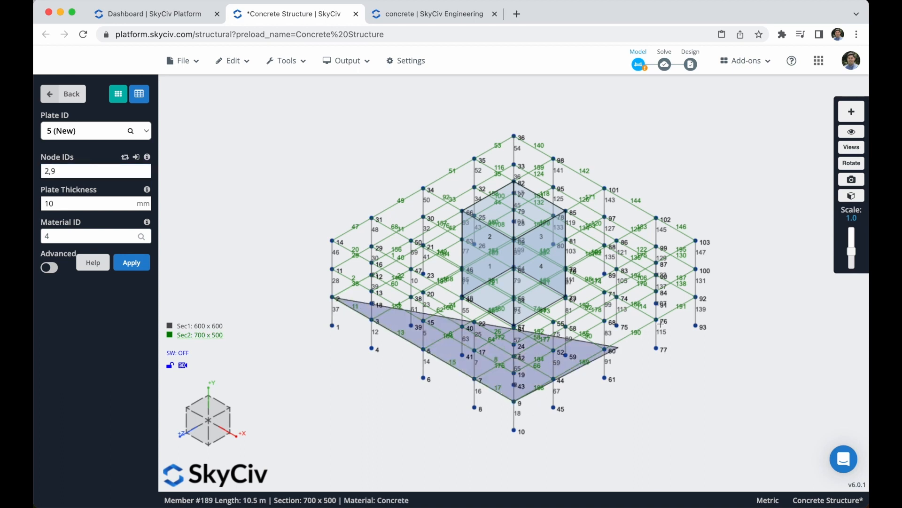
pyautogui.click(695, 298)
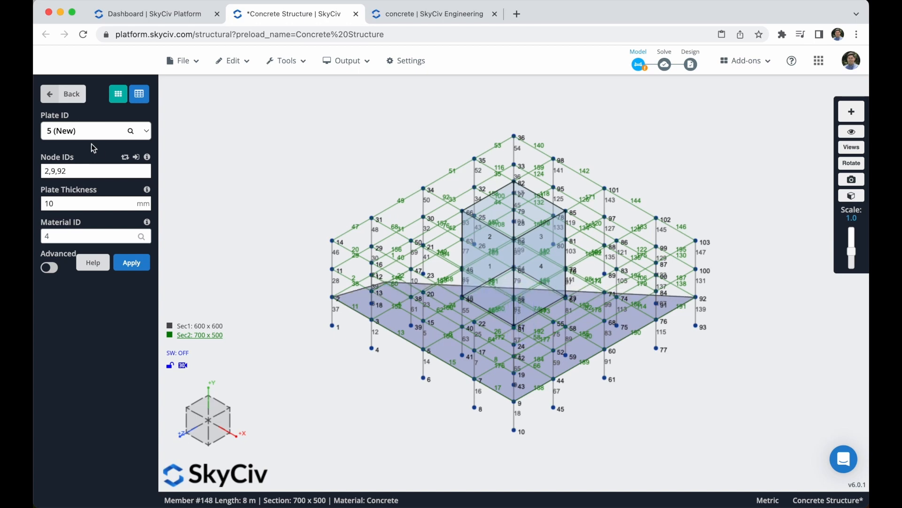
pyautogui.click(80, 172)
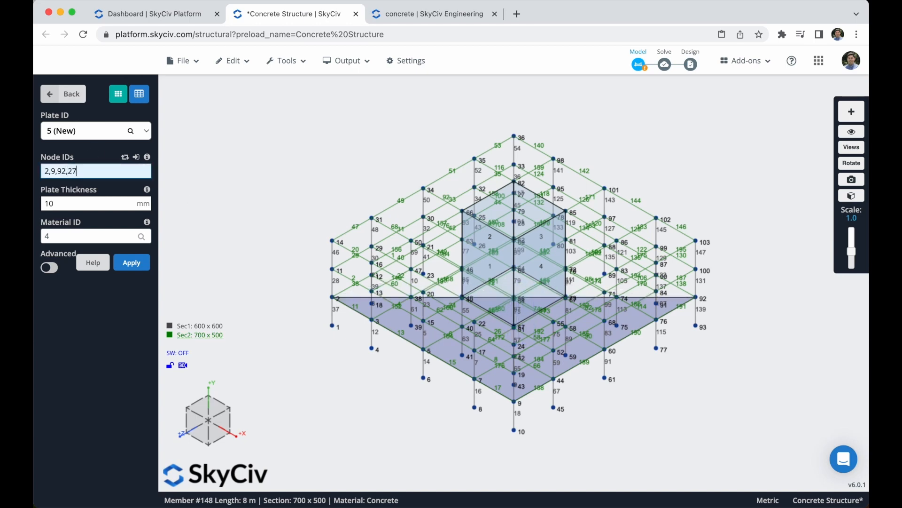
pyautogui.write(',27')
pyautogui.click(77, 203)
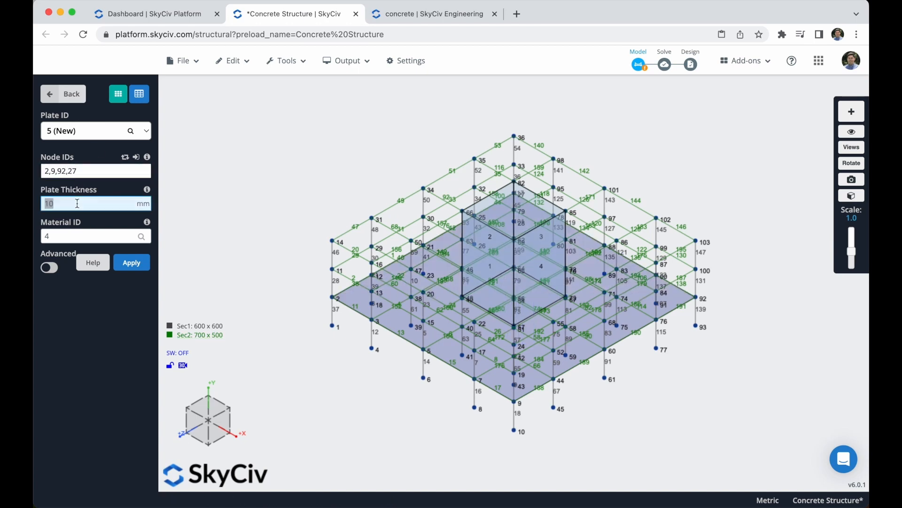
pyautogui.click(78, 235)
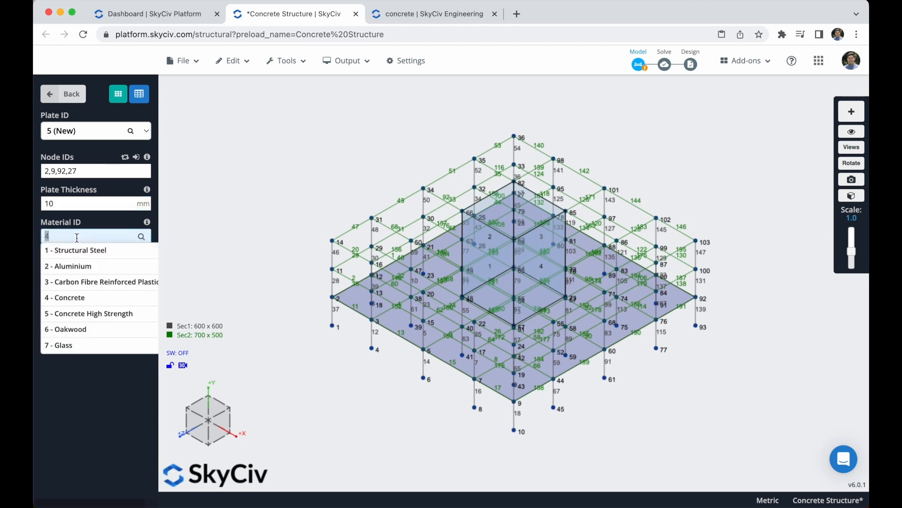
pyautogui.click(90, 203)
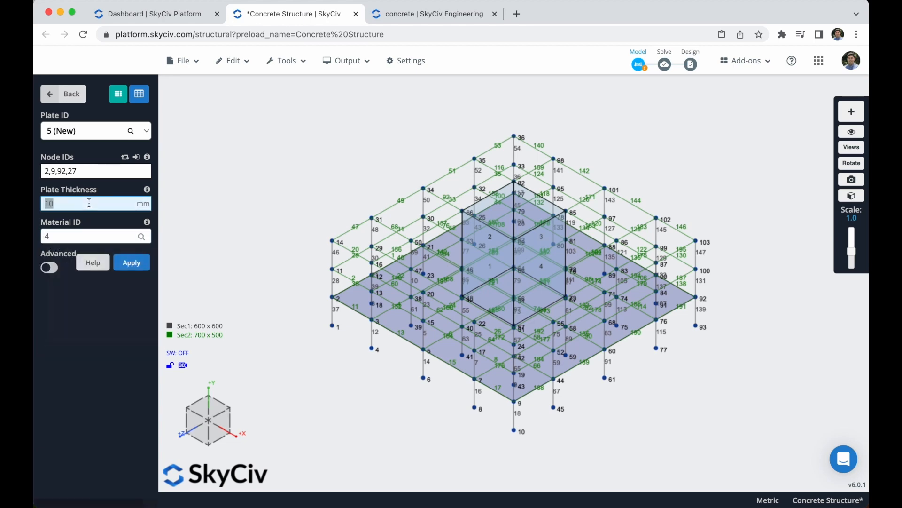
pyautogui.click(131, 262)
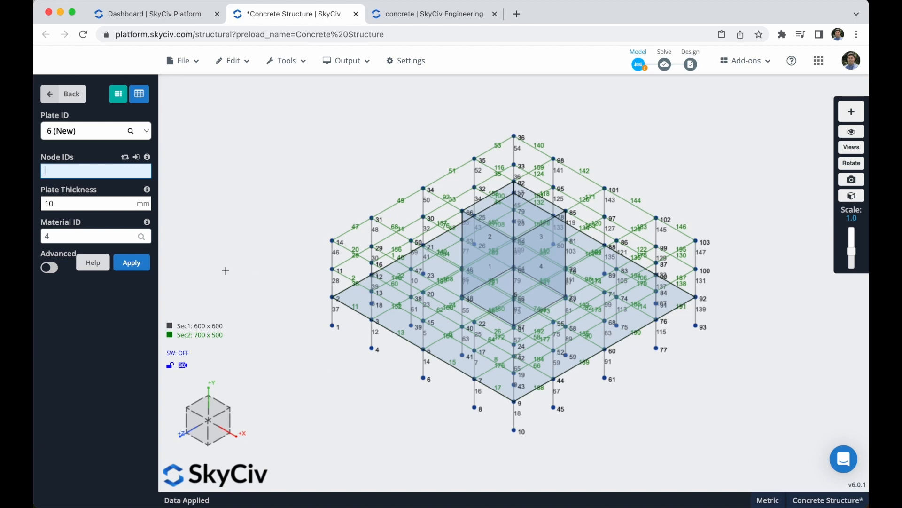
# Step: Add the second-level slab plate through corner nodes 11, 19, 100 and 33
pyautogui.click(332, 270)
pyautogui.click(514, 373)
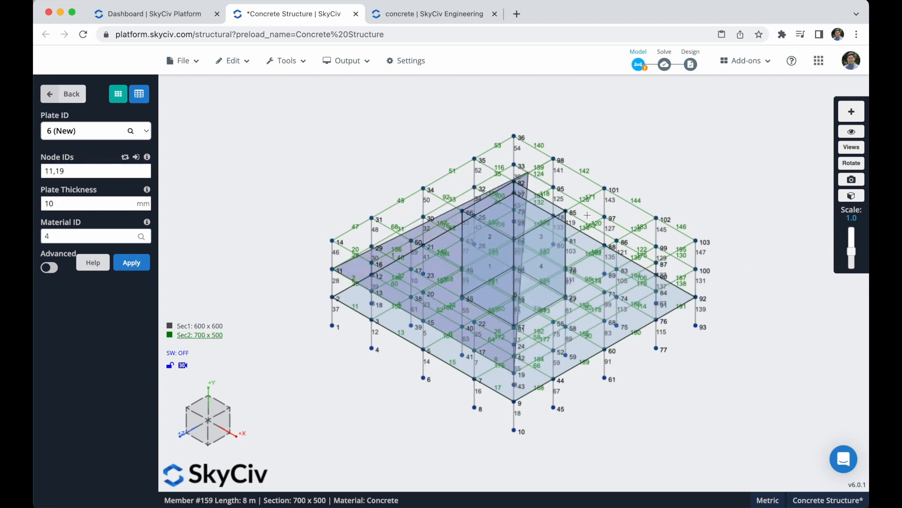
pyautogui.click(696, 271)
pyautogui.click(514, 166)
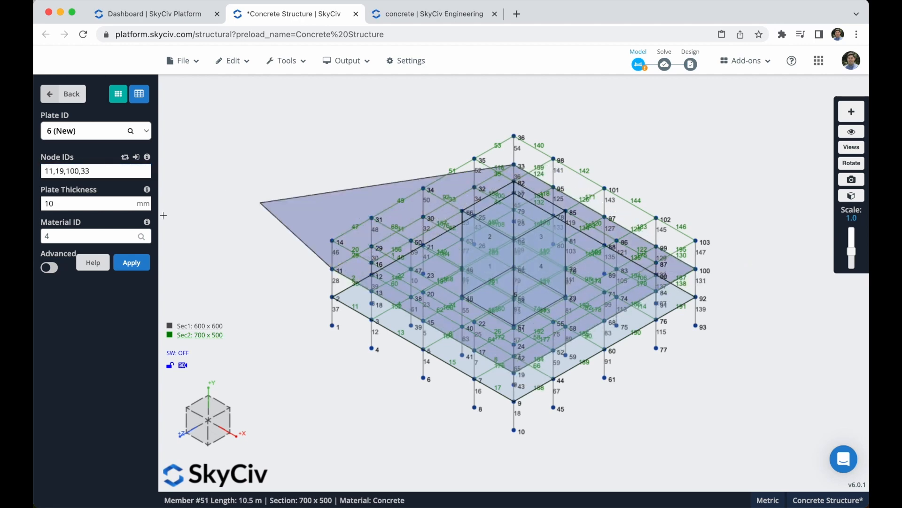
pyautogui.click(131, 262)
# Step: Add the roof-level slab plate through corner nodes 14, 24, 103 and 36, and finish plate creation
pyautogui.click(332, 242)
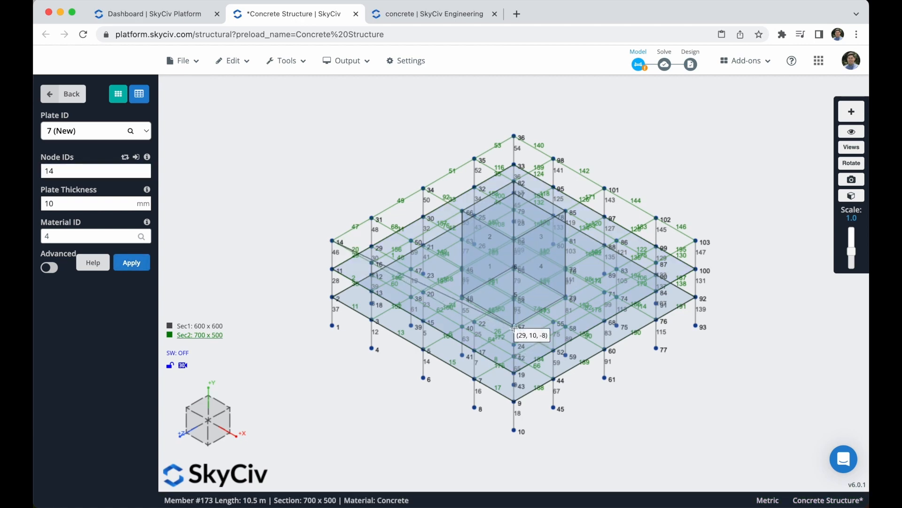
pyautogui.click(514, 346)
pyautogui.click(696, 241)
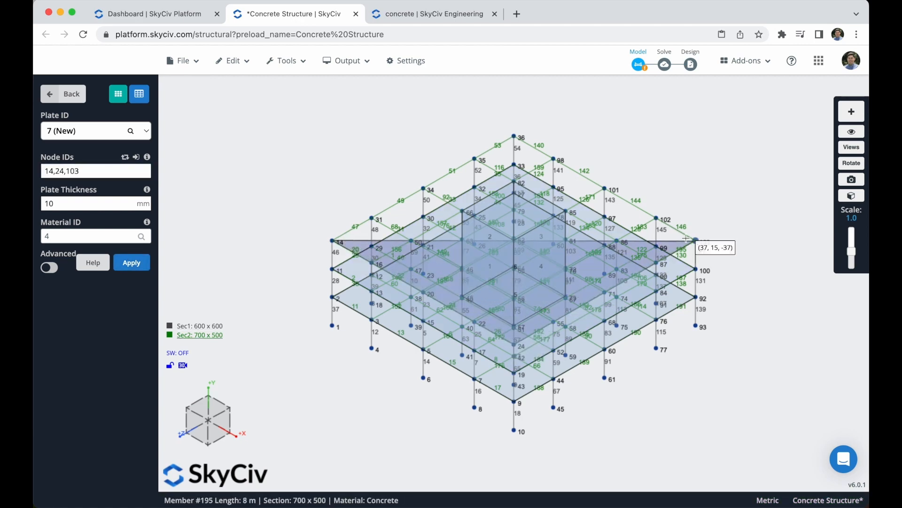
pyautogui.click(514, 137)
pyautogui.click(131, 263)
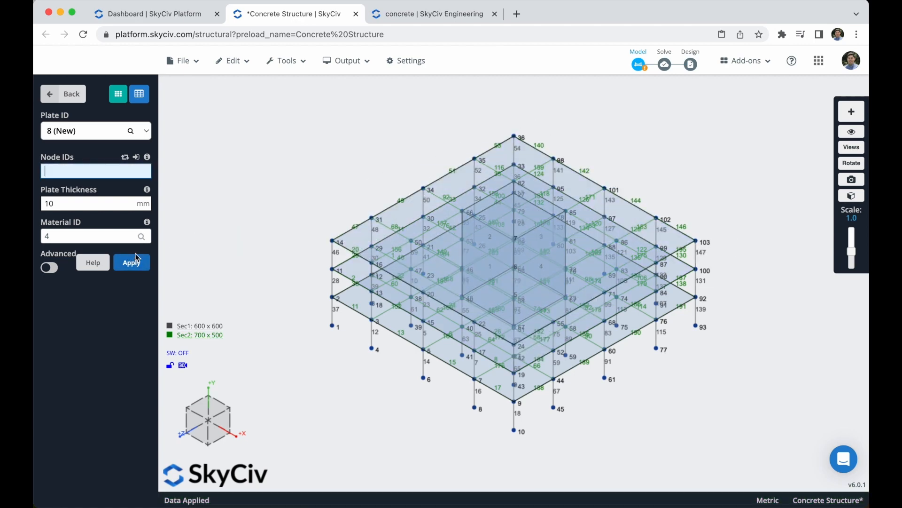
pyautogui.click(70, 96)
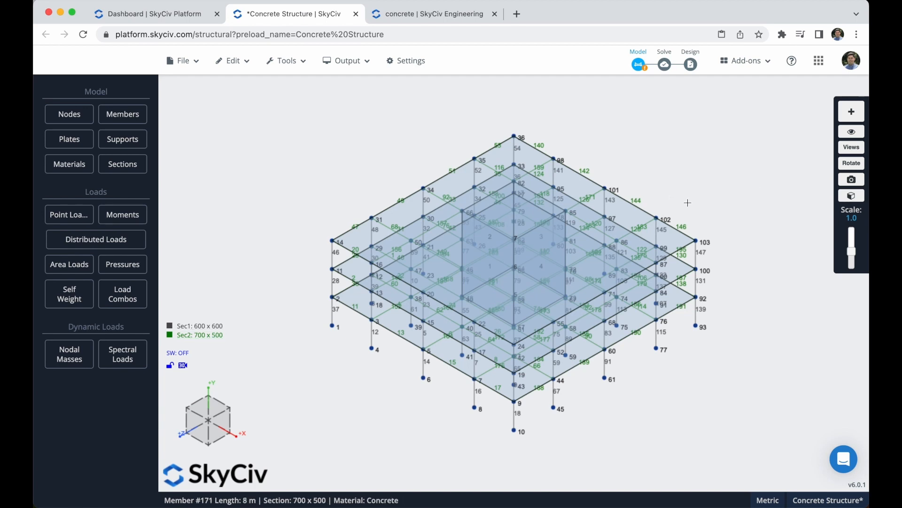
# Step: Hide all members and examine the core's corner nodes where it meets the roof slab
pyautogui.click(851, 132)
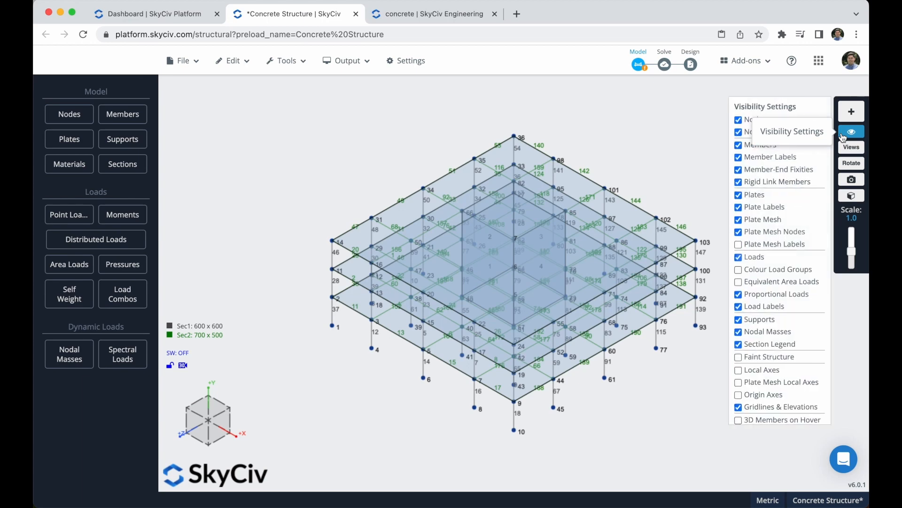
pyautogui.click(755, 146)
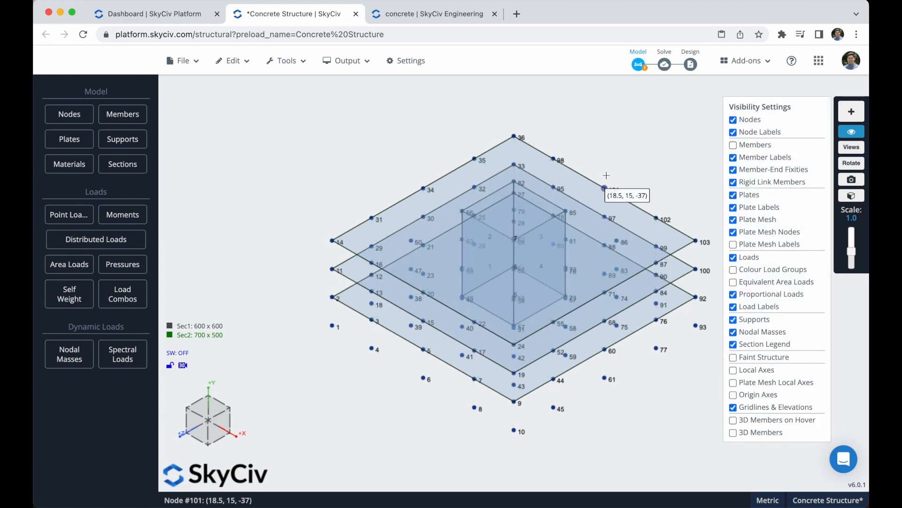
pyautogui.scroll(5, 507, 214)
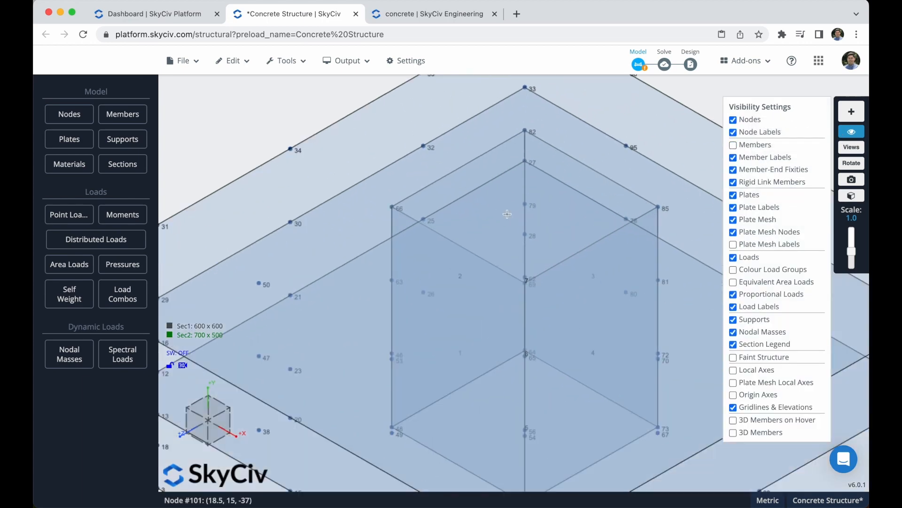
pyautogui.scroll(3, 508, 214)
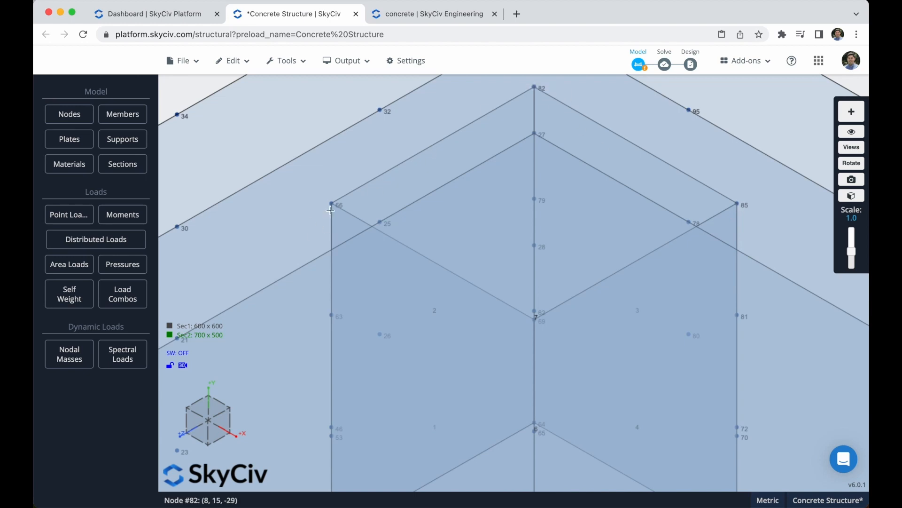
pyautogui.scroll(-5, 319, 209)
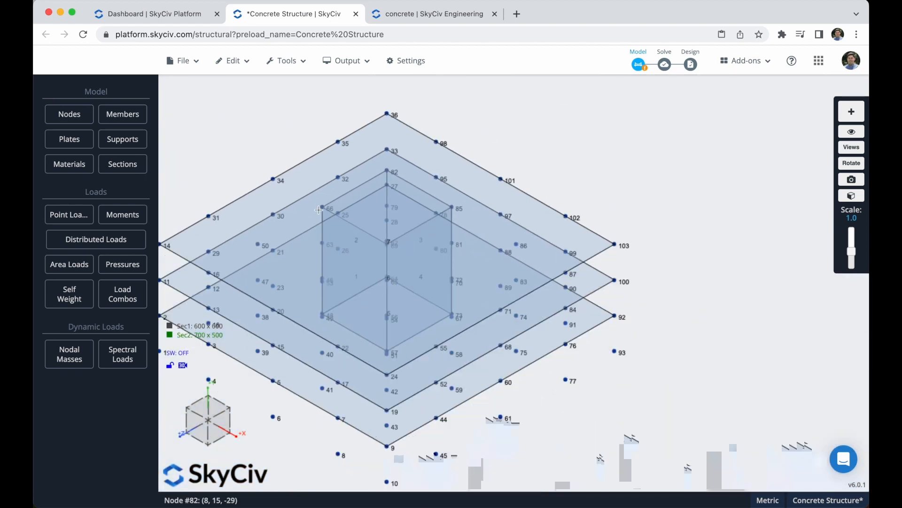
# Step: Cut a plate hole in the roof slab at the core, using corner nodes 66, 69, 82 and 85
pyautogui.click(305, 174)
pyautogui.rightClick(305, 174)
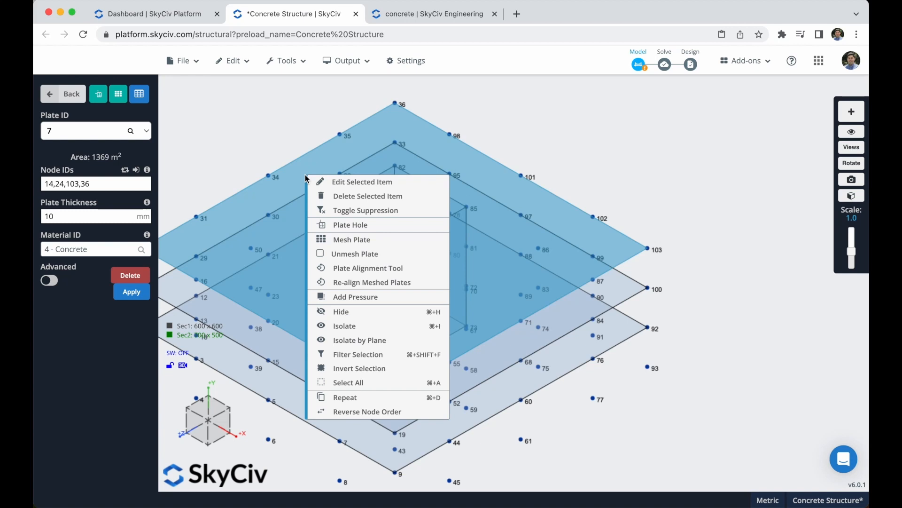
pyautogui.click(352, 226)
pyautogui.click(238, 140)
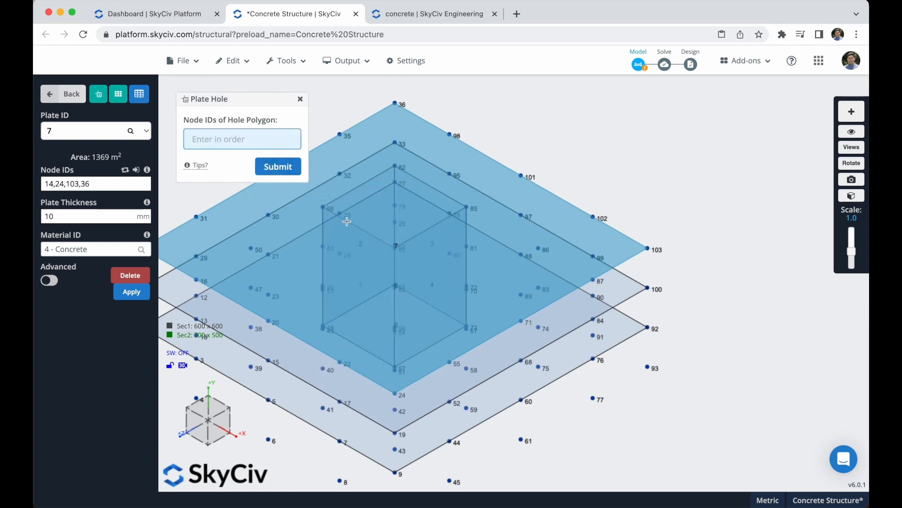
pyautogui.scroll(5, 347, 221)
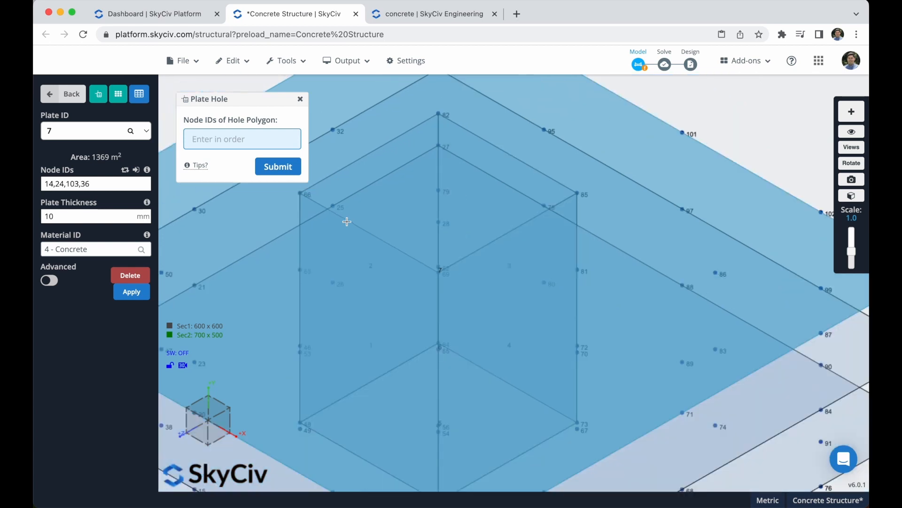
pyautogui.write('69')
pyautogui.click(269, 166)
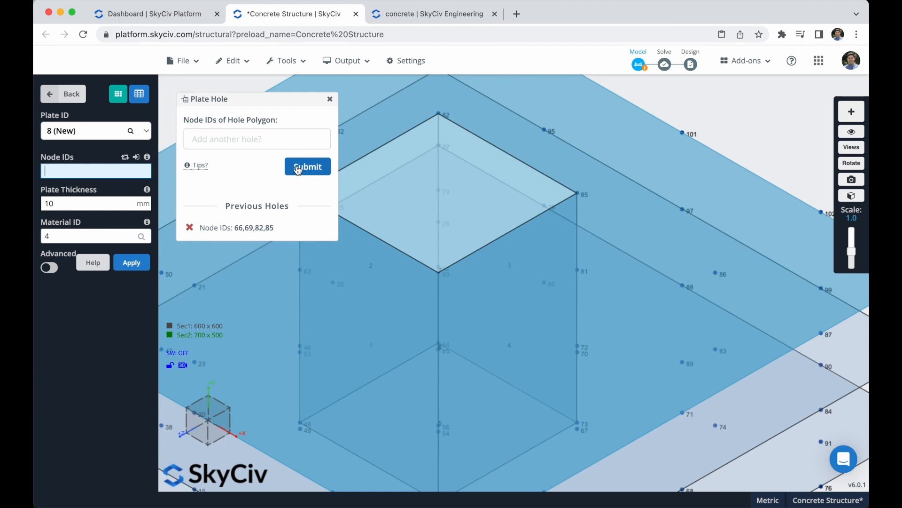
pyautogui.click(330, 99)
pyautogui.scroll(-5, 449, 174)
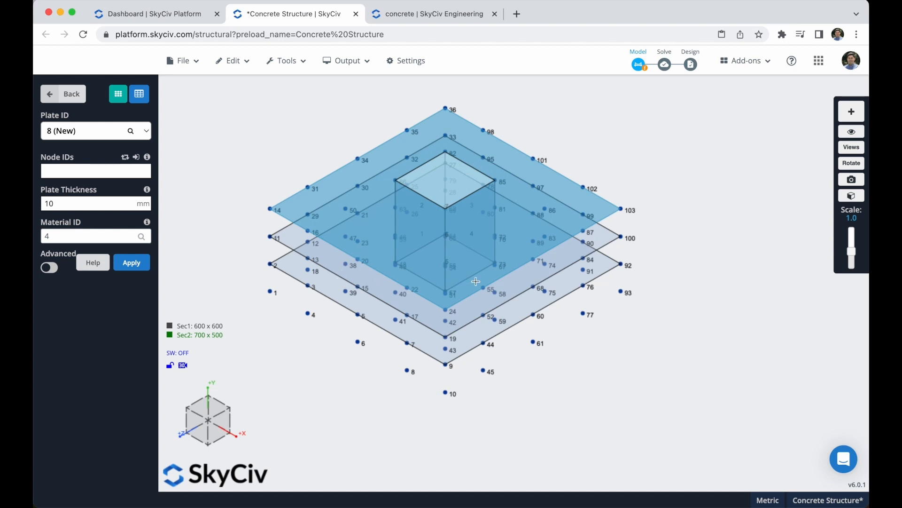
# Step: Hide the roof slab and cut a core hole in the second-level slab with nodes 65, 81, 79 and 63
pyautogui.rightClick(555, 183)
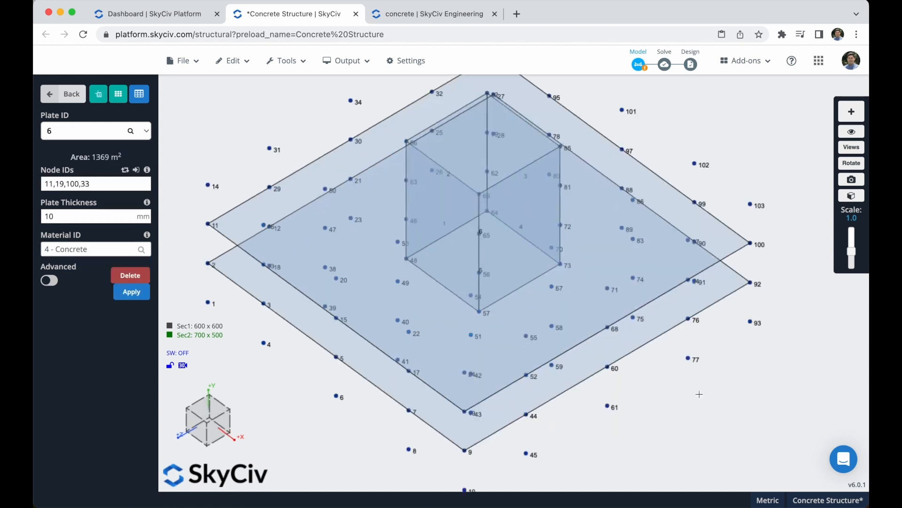
pyautogui.rightClick(354, 192)
pyautogui.click(393, 247)
pyautogui.write('65,81')
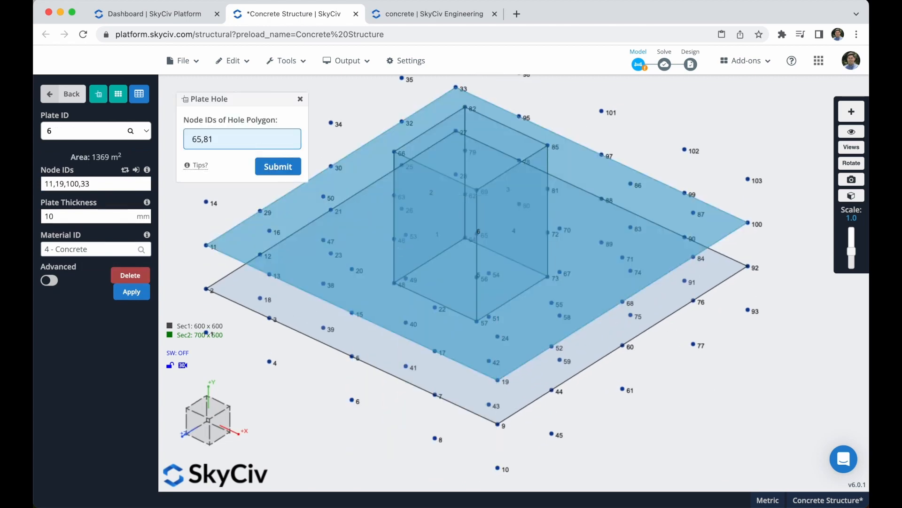
pyautogui.write(',63')
pyautogui.click(278, 167)
pyautogui.click(332, 100)
# Step: Hide the second-level slab to leave the first-level slab and core exposed
pyautogui.rightClick(364, 306)
pyautogui.click(402, 211)
pyautogui.scroll(2, 458, 322)
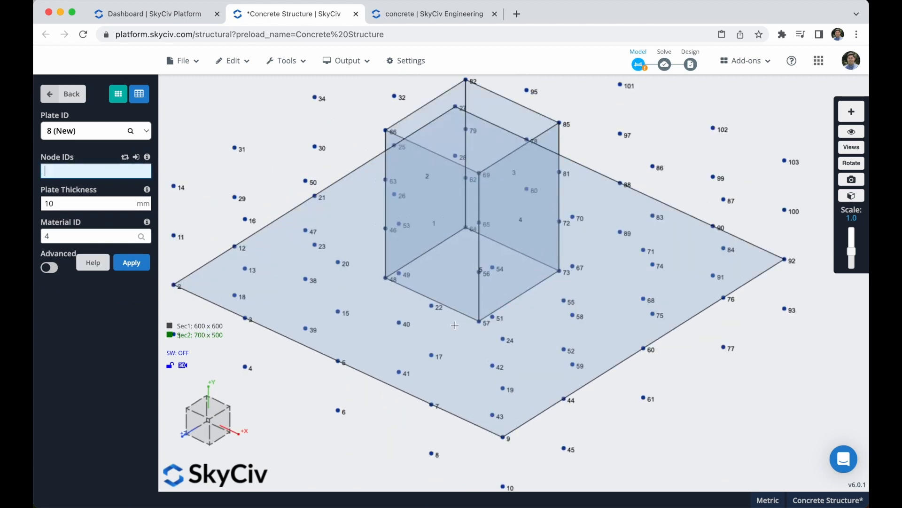
# Step: Cut a plate hole in the first-level slab at the core, using nodes 56, 72, 62 and 46
pyautogui.rightClick(459, 326)
pyautogui.click(499, 143)
pyautogui.write('57')
pyautogui.moveTo(656, 404); pyautogui.dragTo(629, 417)
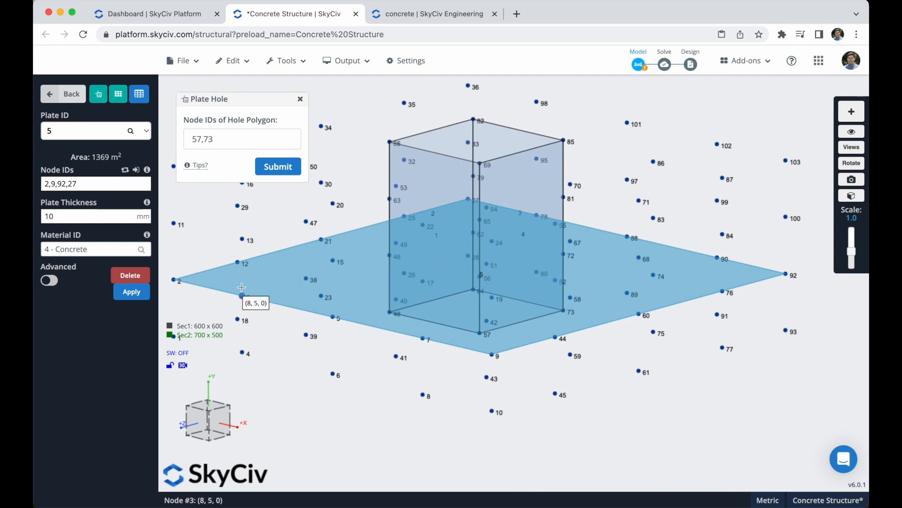
pyautogui.doubleClick(207, 139)
pyautogui.write('56,72')
pyautogui.moveTo(352, 363); pyautogui.dragTo(371, 370)
pyautogui.click(231, 140)
pyautogui.write(',62,46')
pyautogui.click(278, 166)
# Step: Unhide the hidden slabs and restore the isometric view of the whole model
pyautogui.click(725, 408)
pyautogui.moveTo(726, 409)
pyautogui.mouseDown()
pyautogui.moveTo(712, 399)
pyautogui.moveTo(725, 426)
pyautogui.mouseUp()
pyautogui.rightClick(725, 426)
pyautogui.click(770, 463)
pyautogui.click(215, 413)
pyautogui.click(71, 96)
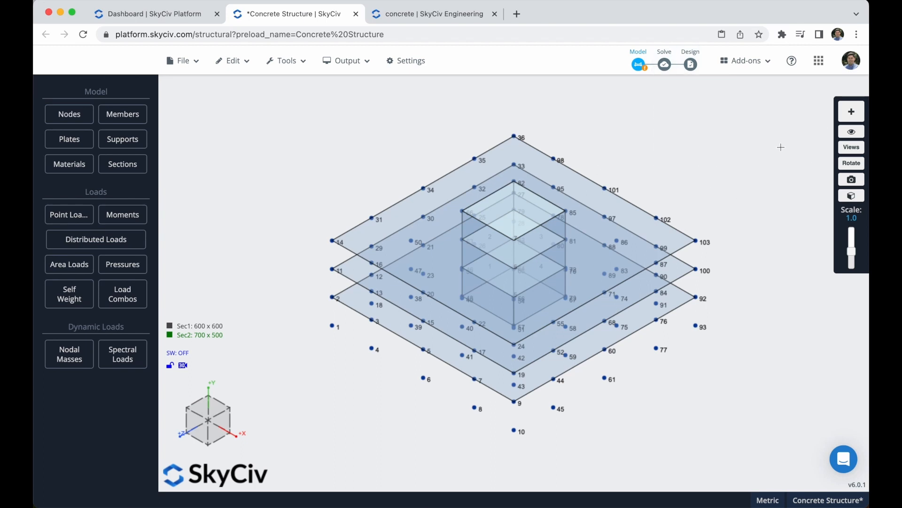
# Step: Hide the nodes so that only the slab and core plates are displayed
pyautogui.click(851, 132)
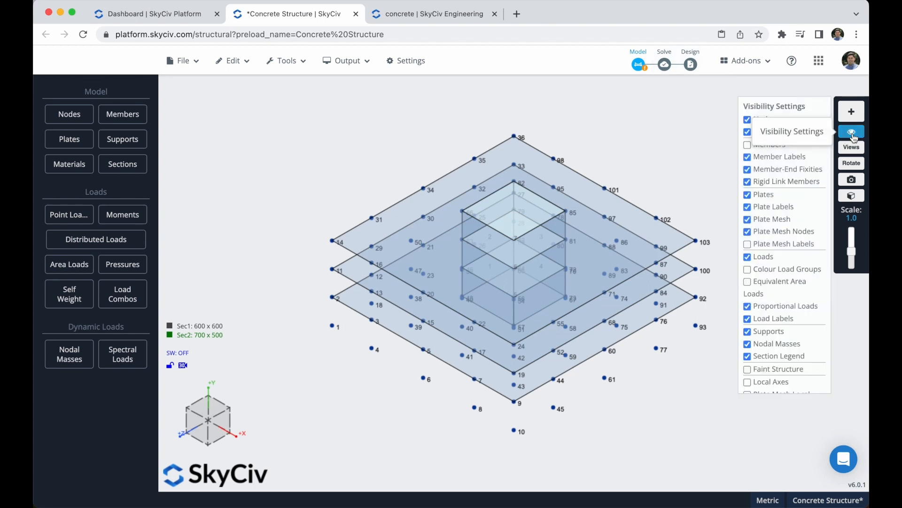
pyautogui.click(733, 120)
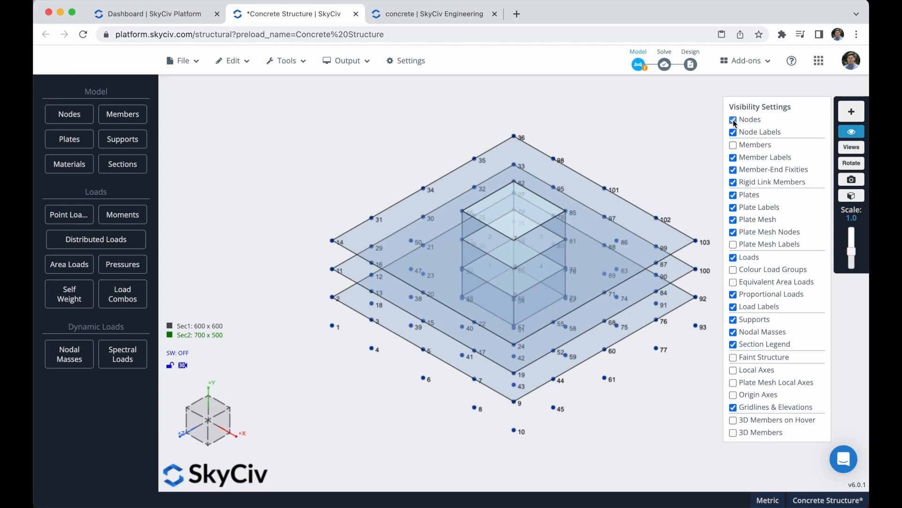
pyautogui.click(852, 133)
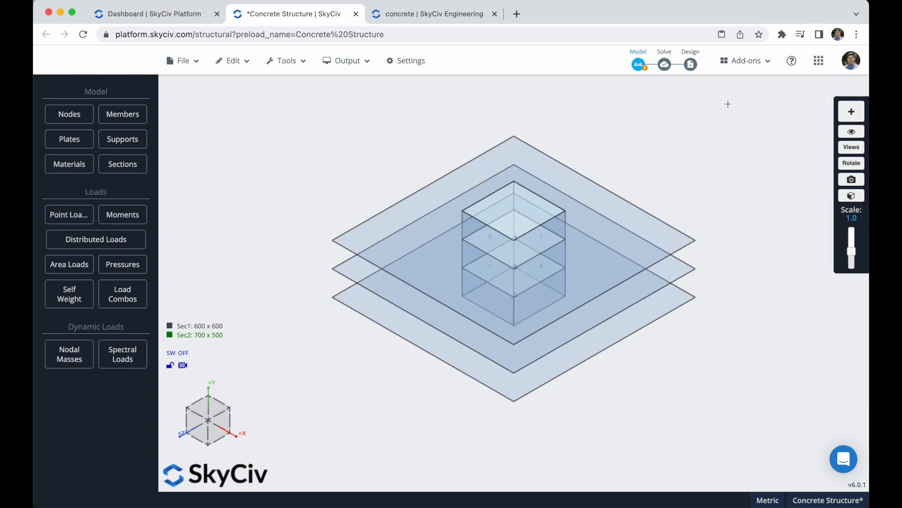
# Step: Mesh all plates with unstructured quadrilateral elements using the Frontal meshing method, including other plate edges
pyautogui.press('super+a')
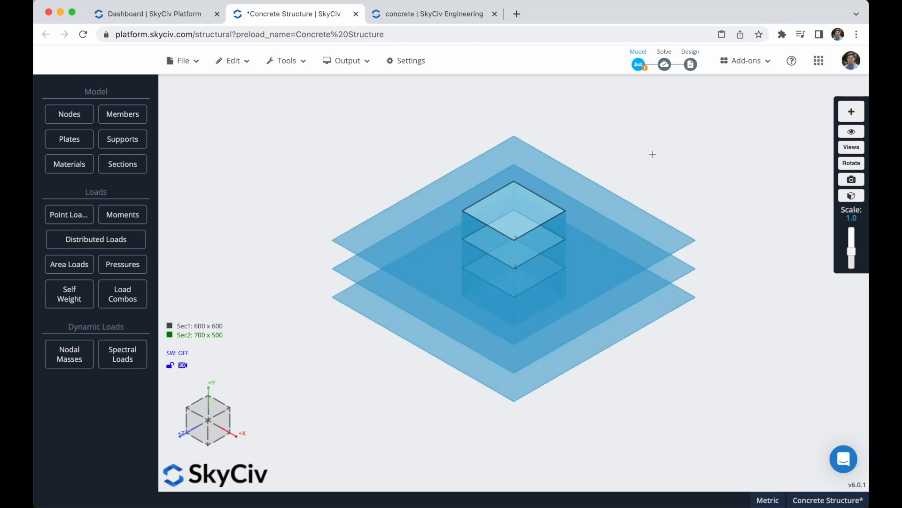
pyautogui.rightClick(653, 155)
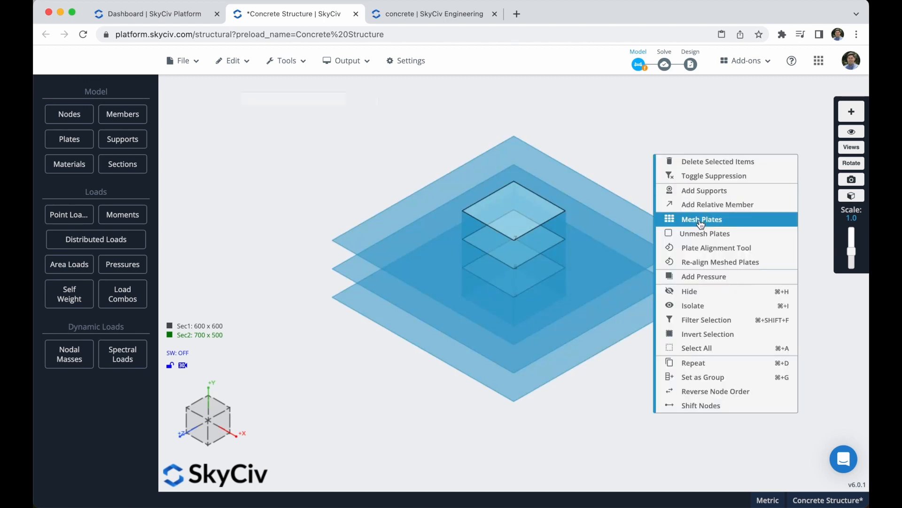
pyautogui.click(701, 219)
pyautogui.click(301, 174)
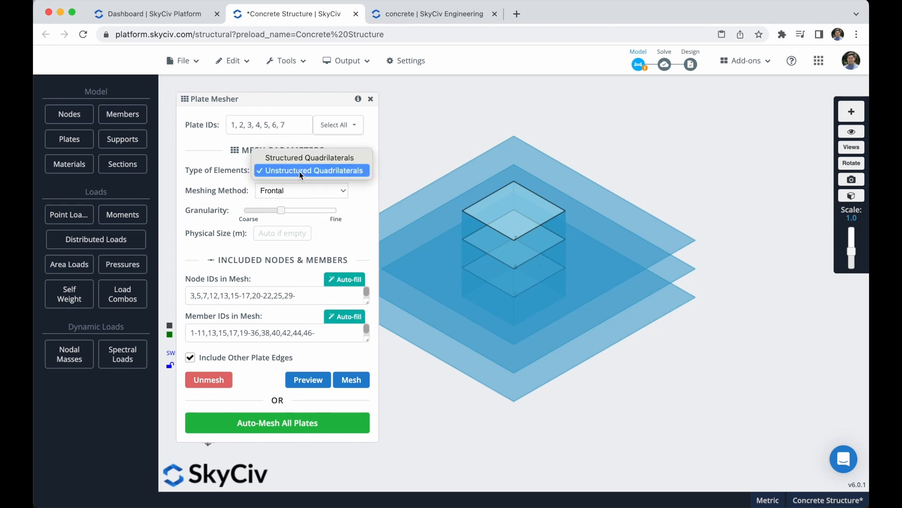
pyautogui.click(277, 162)
pyautogui.click(277, 171)
pyautogui.click(279, 183)
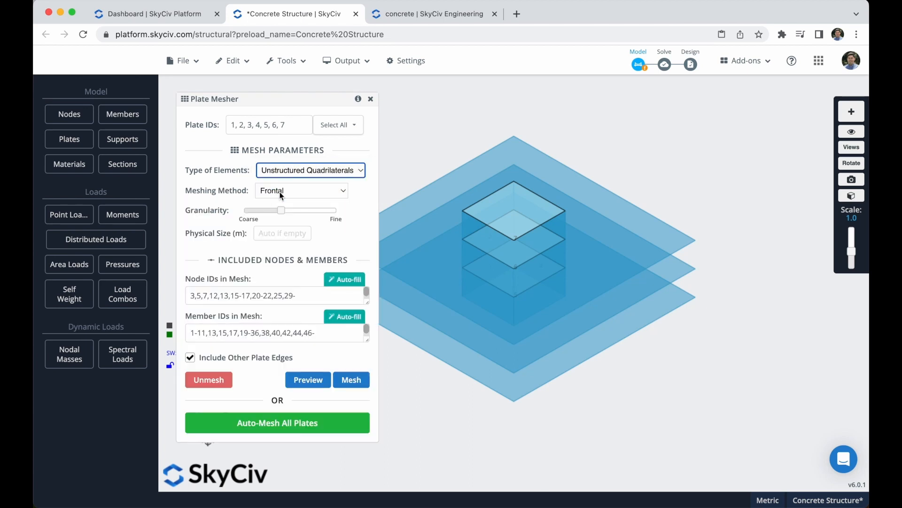
pyautogui.click(306, 191)
pyautogui.click(307, 192)
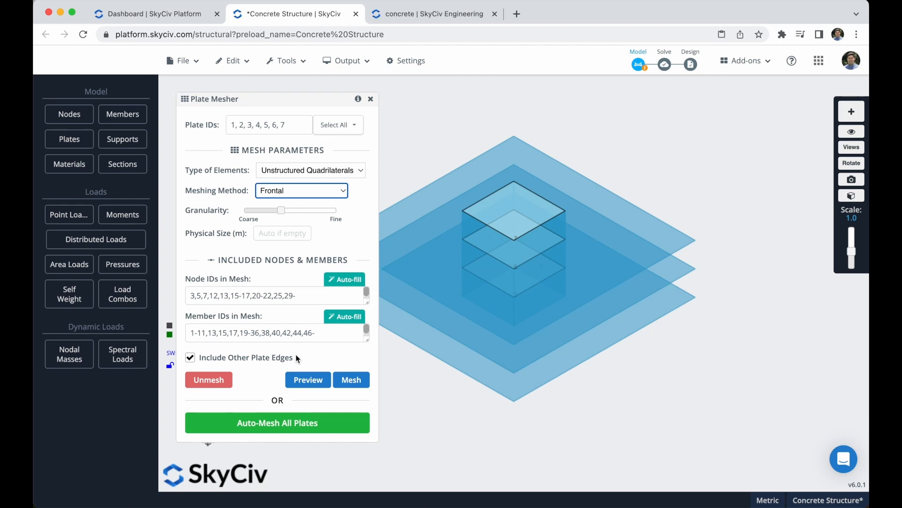
pyautogui.click(359, 383)
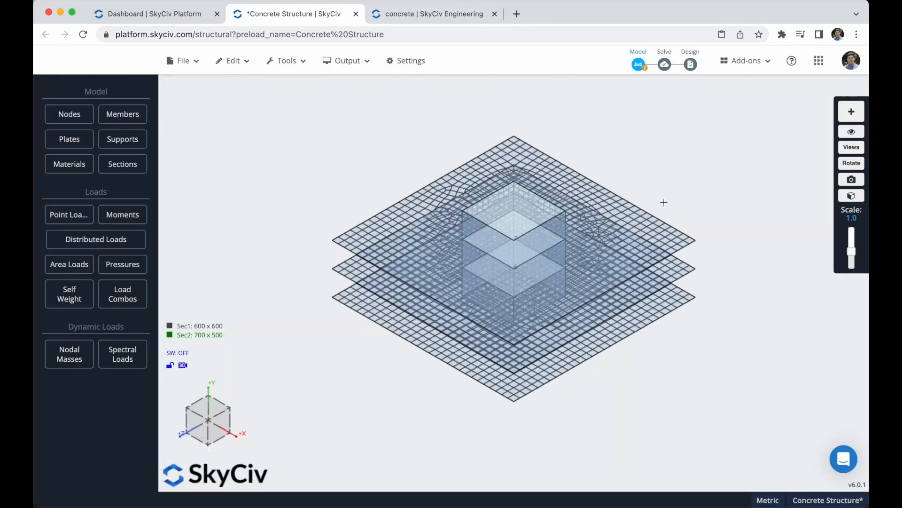
pyautogui.moveTo(672, 192); pyautogui.dragTo(650, 213, button='right')
pyautogui.moveTo(673, 181); pyautogui.dragTo(639, 195)
pyautogui.click(221, 398)
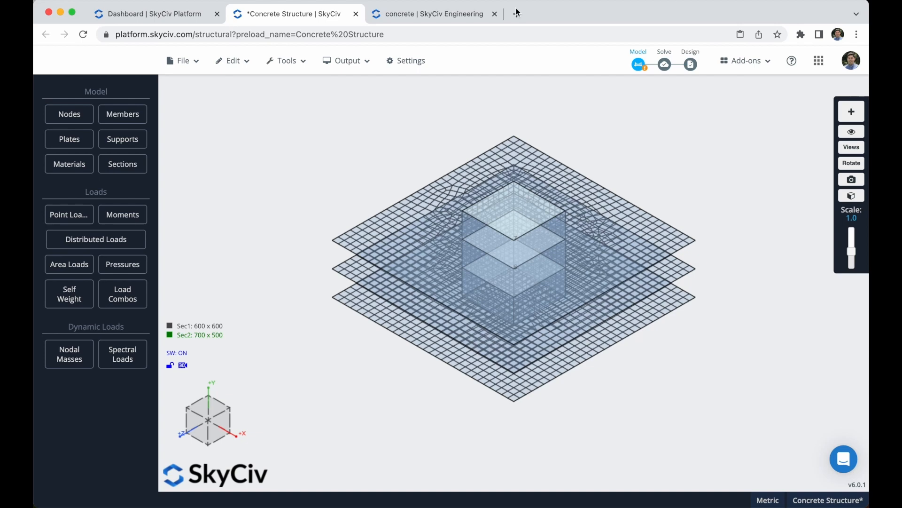
# Step: Show the nodes and members, hide the plates, plate mesh and plate mesh nodes, and save the model
pyautogui.click(852, 131)
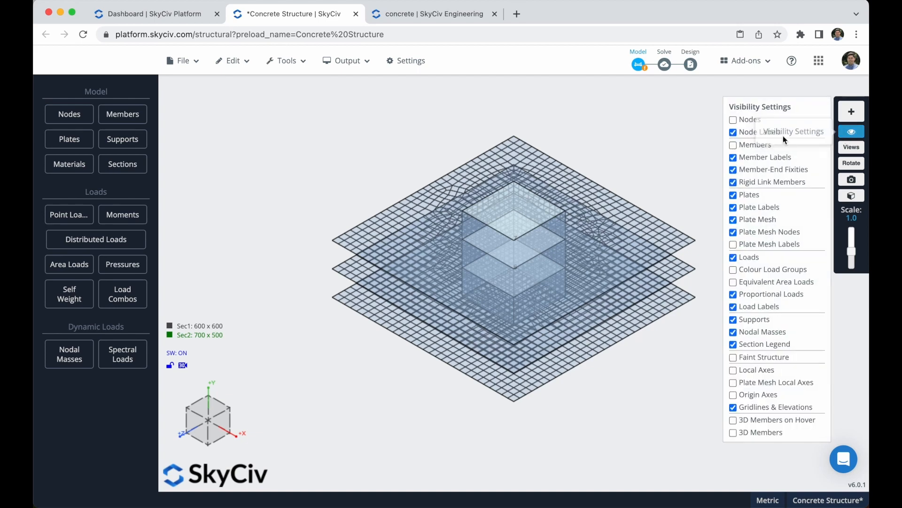
pyautogui.click(733, 145)
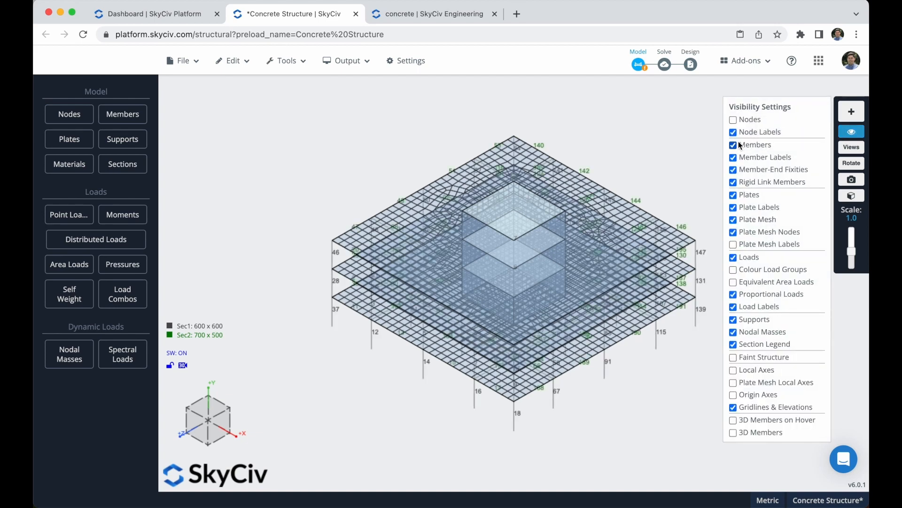
pyautogui.click(750, 219)
pyautogui.click(745, 232)
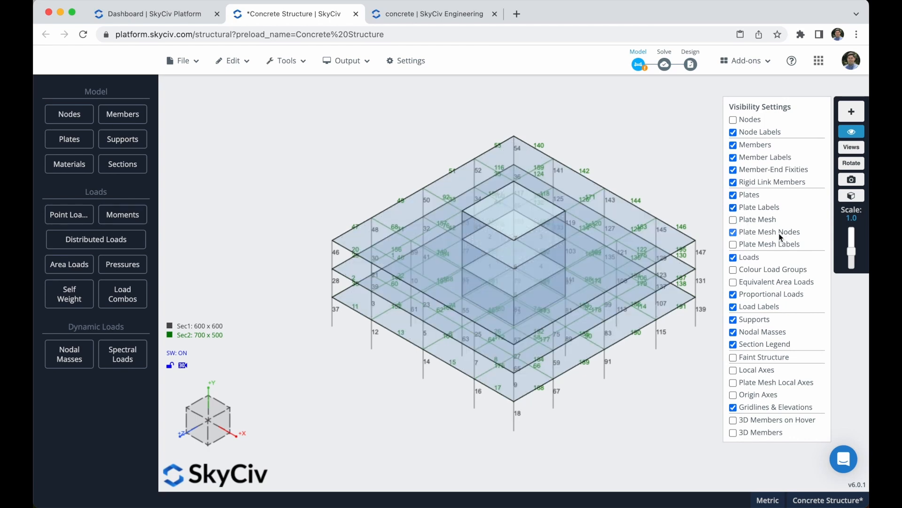
pyautogui.click(734, 120)
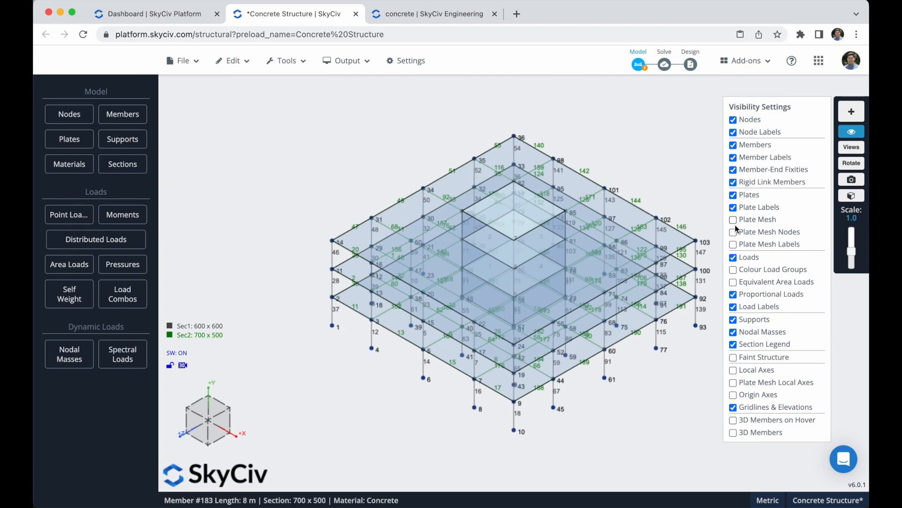
pyautogui.click(734, 195)
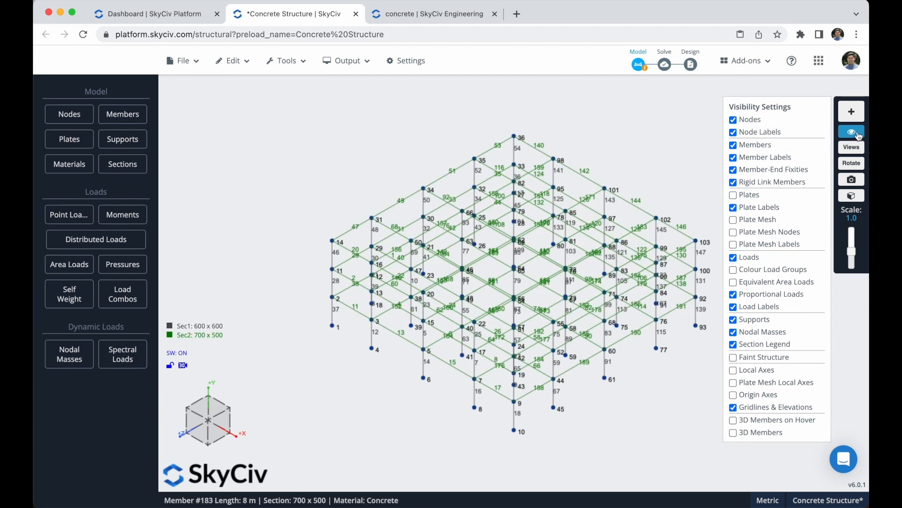
pyautogui.click(852, 131)
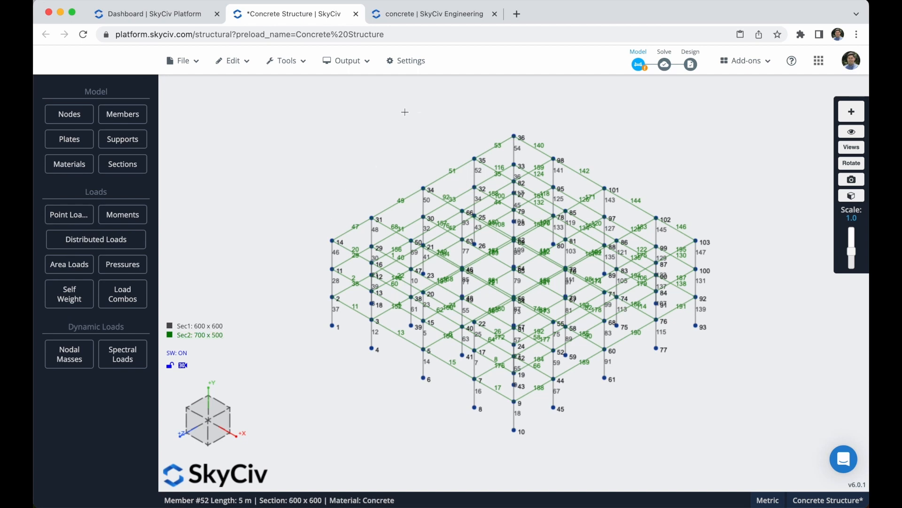
pyautogui.press('super+s')
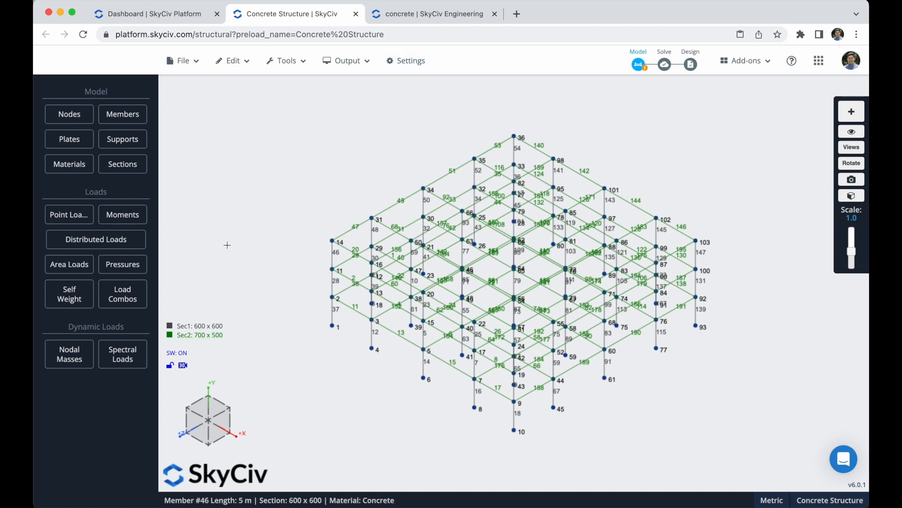
# Step: Apply a one-way area load of -5 kPa in global Y over roof nodes 14, 24, 103 and 36, with column/beam direction 2,9
pyautogui.click(84, 266)
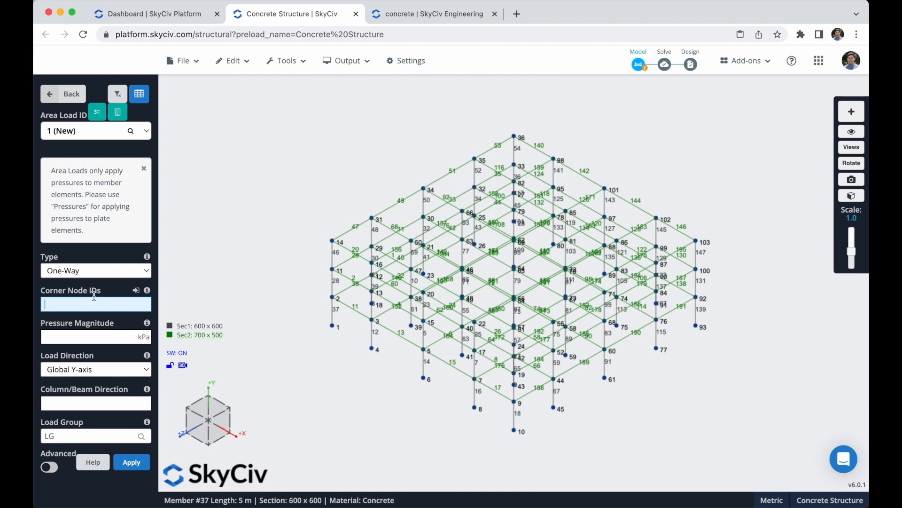
pyautogui.click(332, 241)
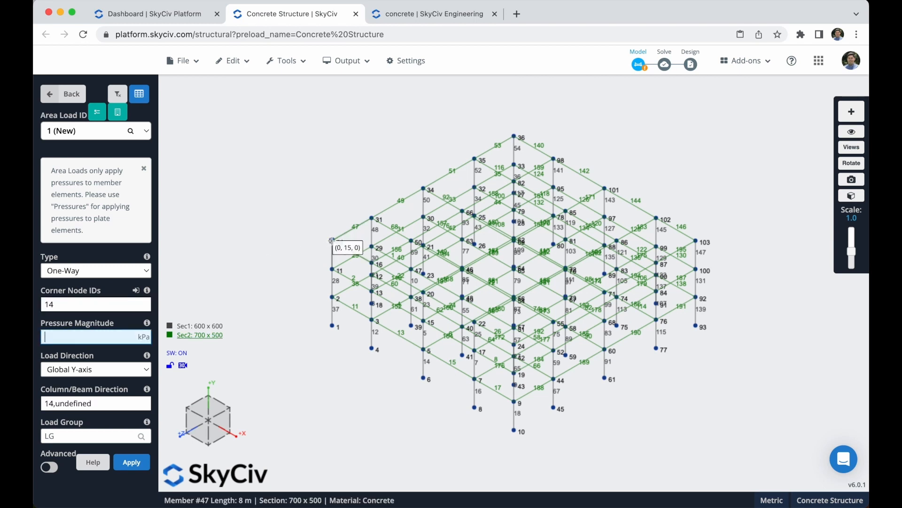
pyautogui.click(515, 345)
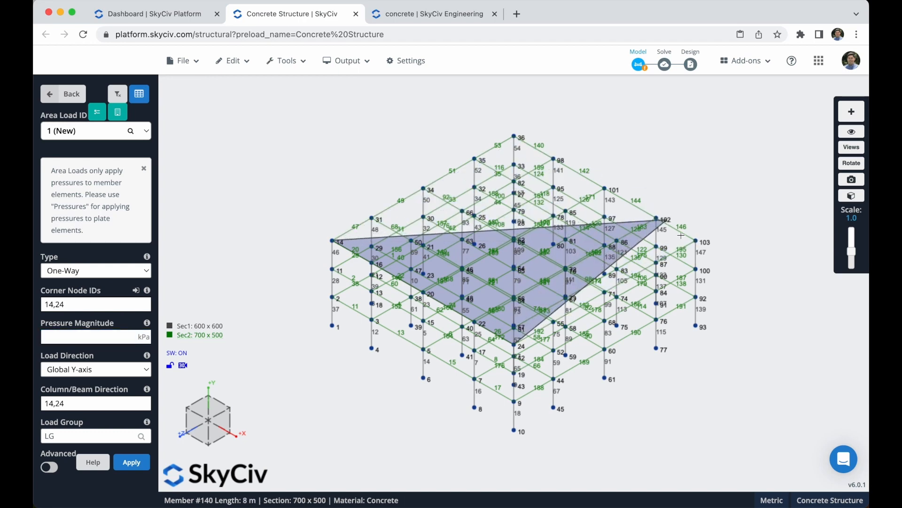
pyautogui.click(696, 240)
pyautogui.click(514, 136)
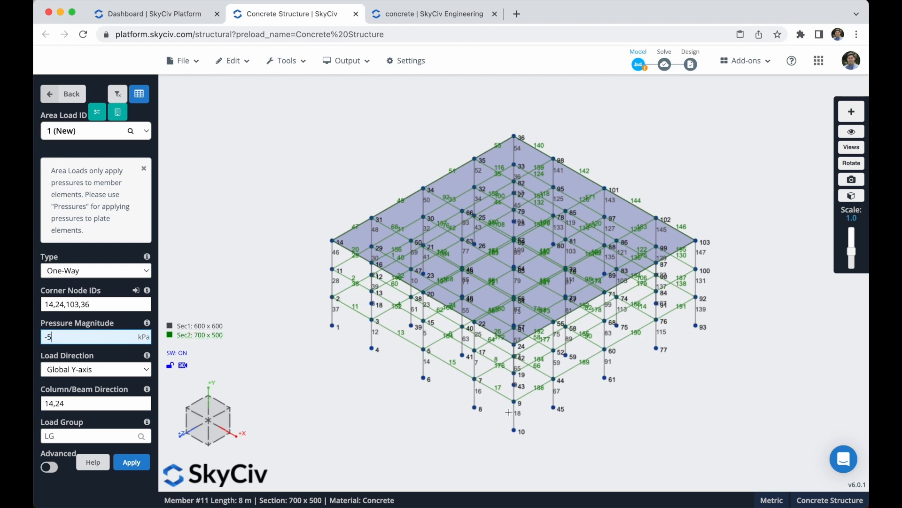
pyautogui.doubleClick(87, 403)
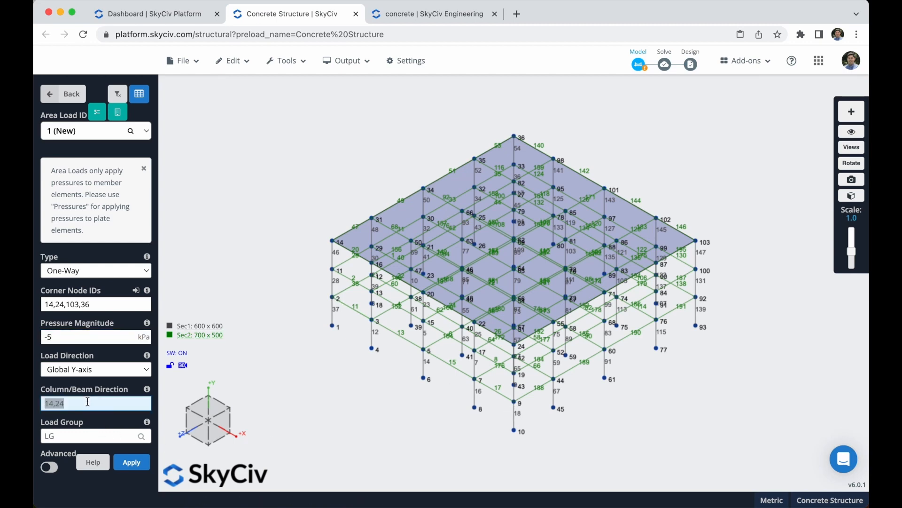
pyautogui.write('2,9')
pyautogui.click(80, 436)
pyautogui.scroll(-2, 97, 438)
pyautogui.click(87, 382)
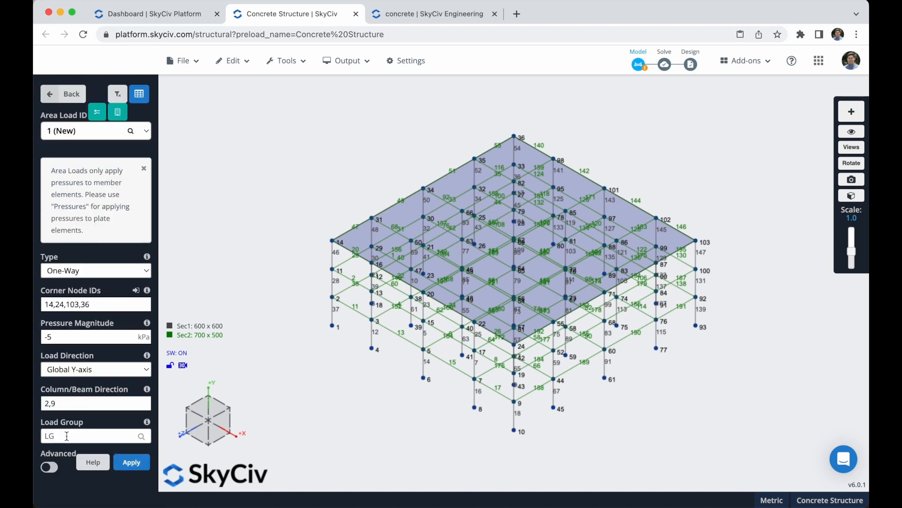
pyautogui.click(132, 462)
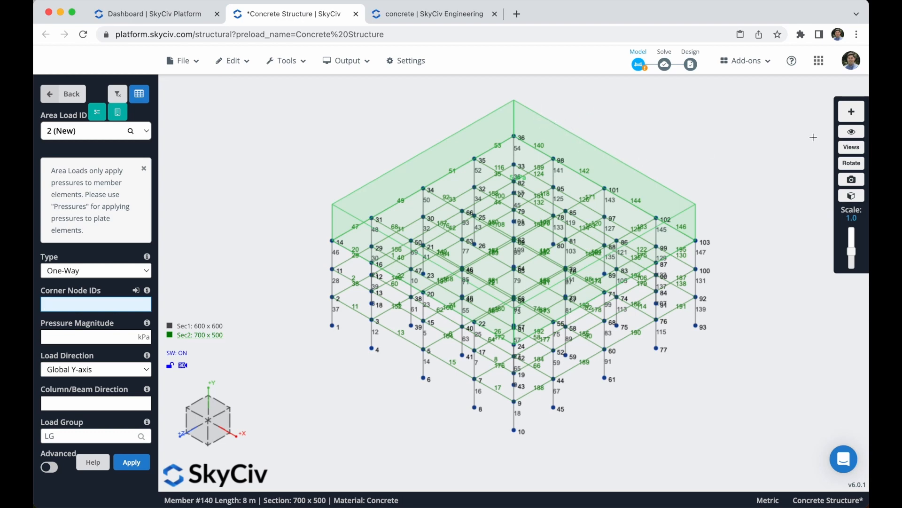
# Step: Display the area load as equivalent area loads on the members
pyautogui.click(852, 132)
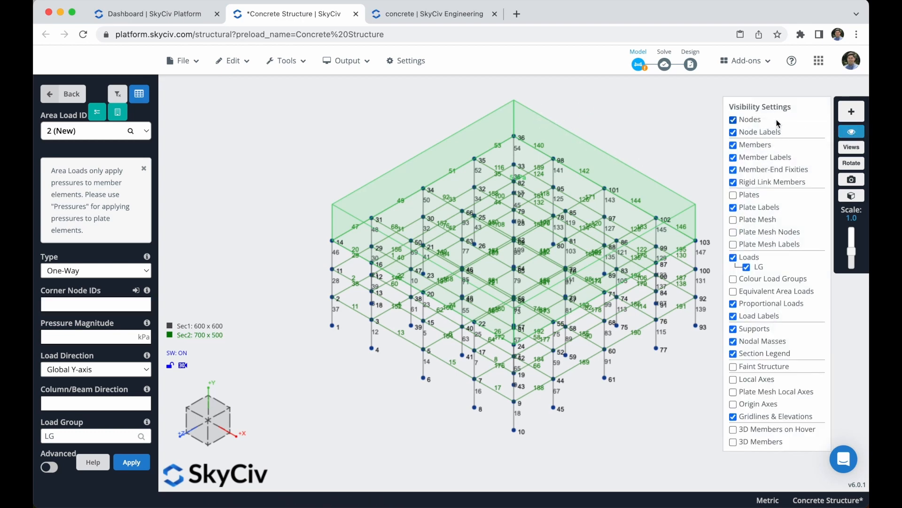
pyautogui.click(763, 293)
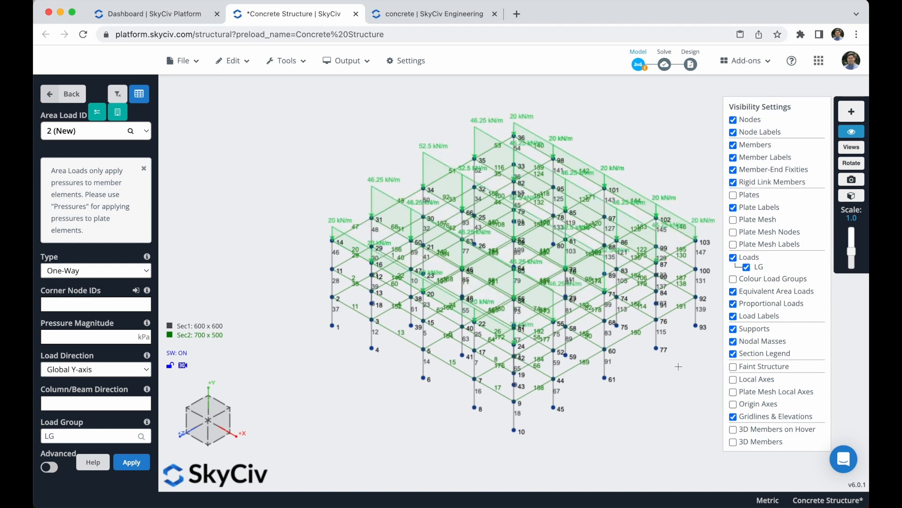
pyautogui.click(856, 137)
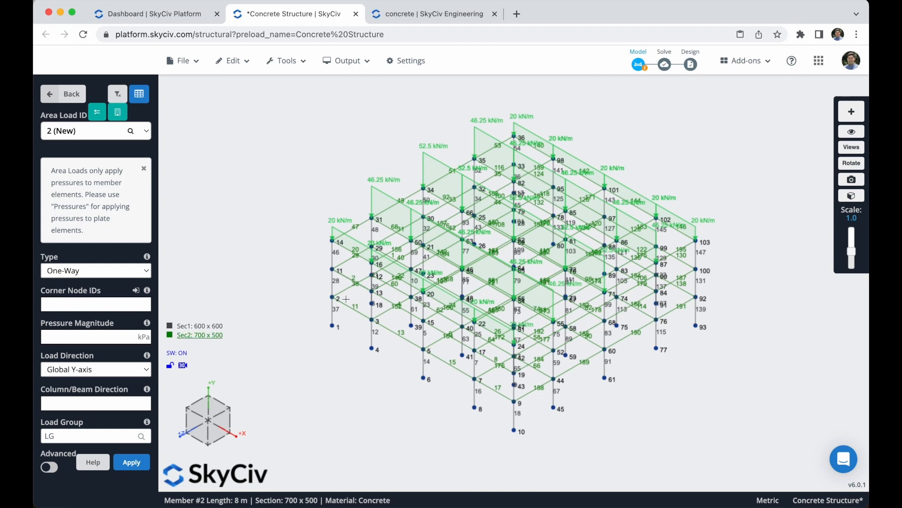
# Step: Apply a one-way area load of -5 kPa over the second-level floor, using corner nodes 11, 19, 100 and 33
pyautogui.click(333, 271)
pyautogui.click(514, 375)
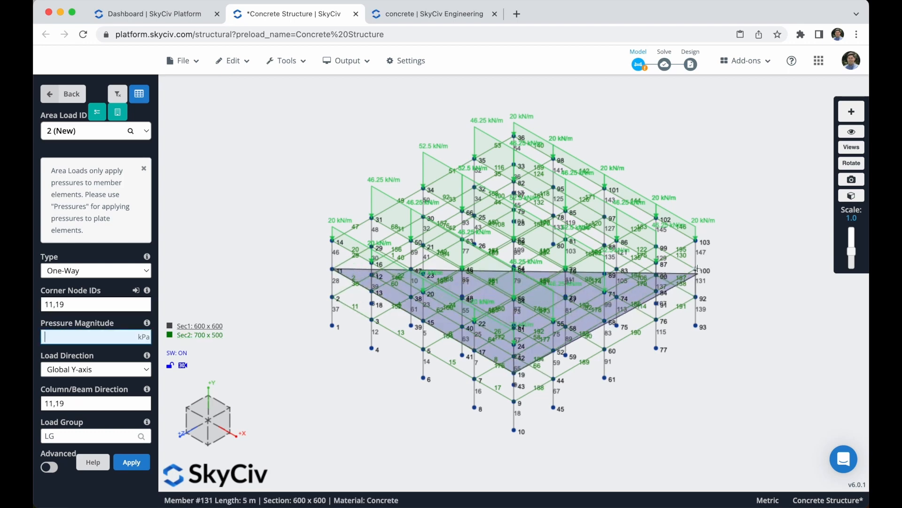
pyautogui.click(696, 271)
pyautogui.click(514, 166)
pyautogui.write('-5')
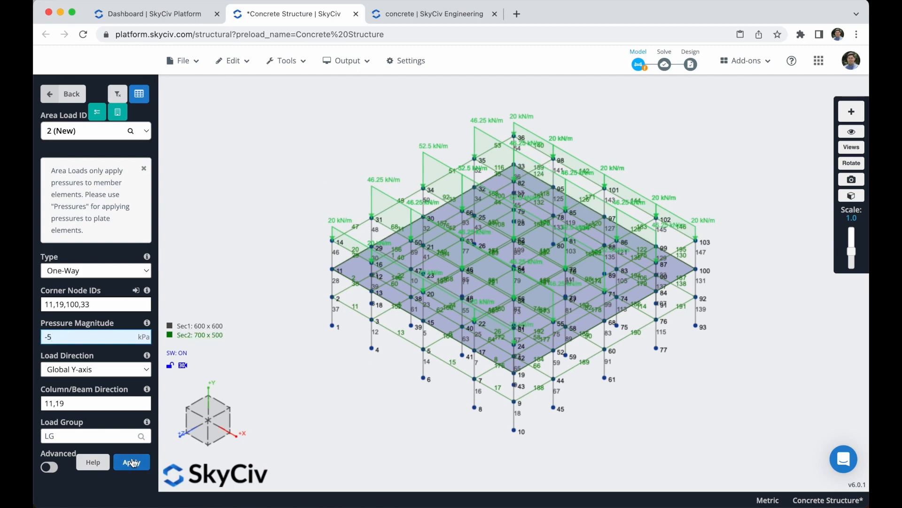
pyautogui.tripleClick(73, 403)
pyautogui.write('19,100')
pyautogui.click(131, 462)
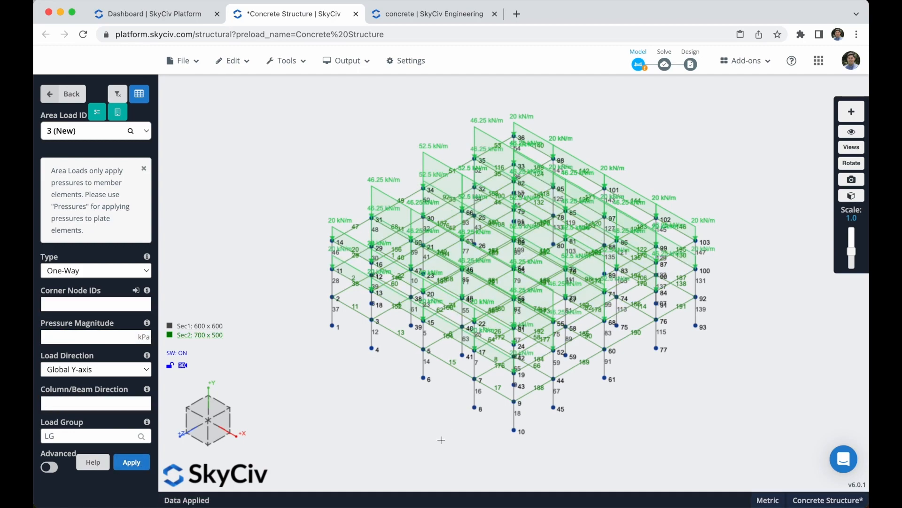
# Step: Apply a one-way area load of -5 kPa over the first-level floor, using its four outer corner nodes
pyautogui.click(340, 304)
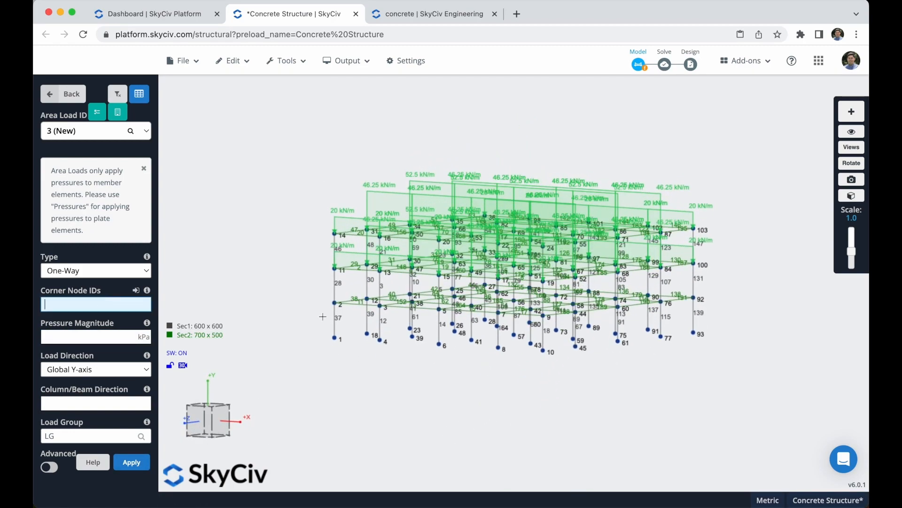
pyautogui.click(550, 317)
pyautogui.click(694, 299)
pyautogui.click(485, 286)
pyautogui.write('-5')
pyautogui.click(132, 462)
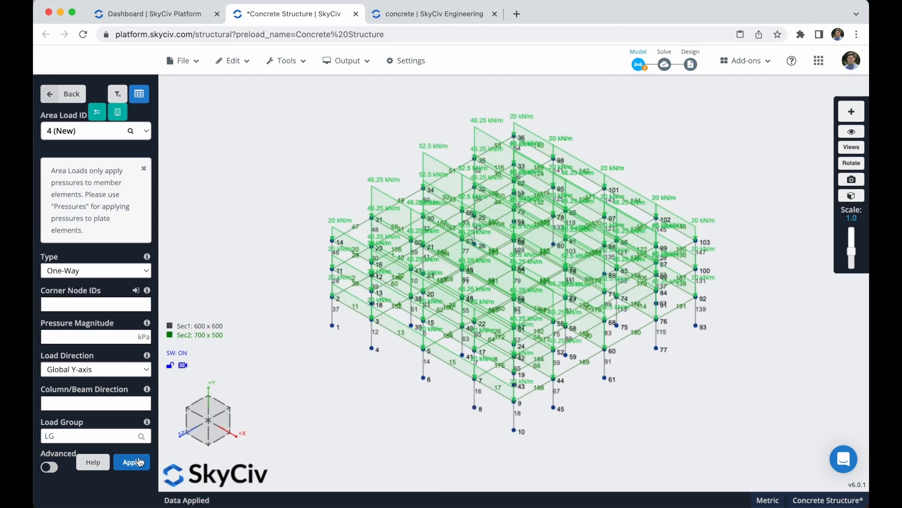
# Step: Apply self weight to the structure with a Y-axis gravity of -1 g
pyautogui.click(63, 94)
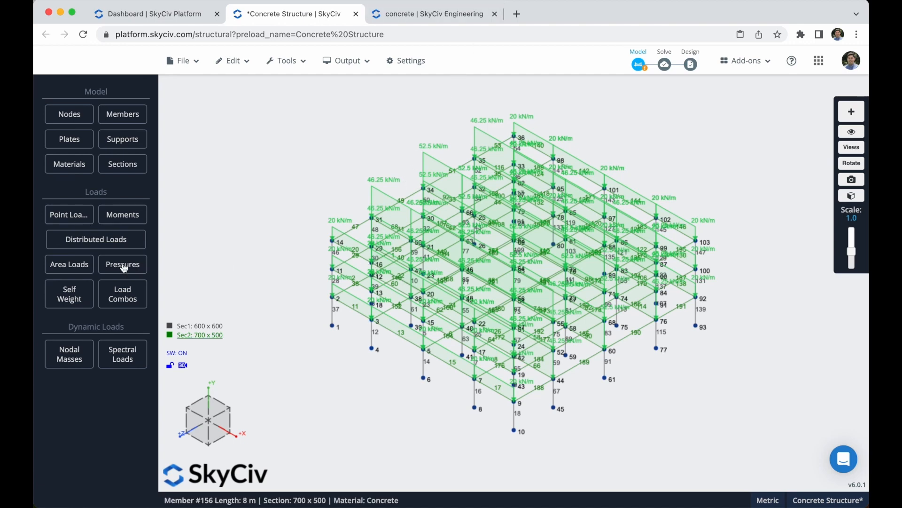
pyautogui.click(71, 295)
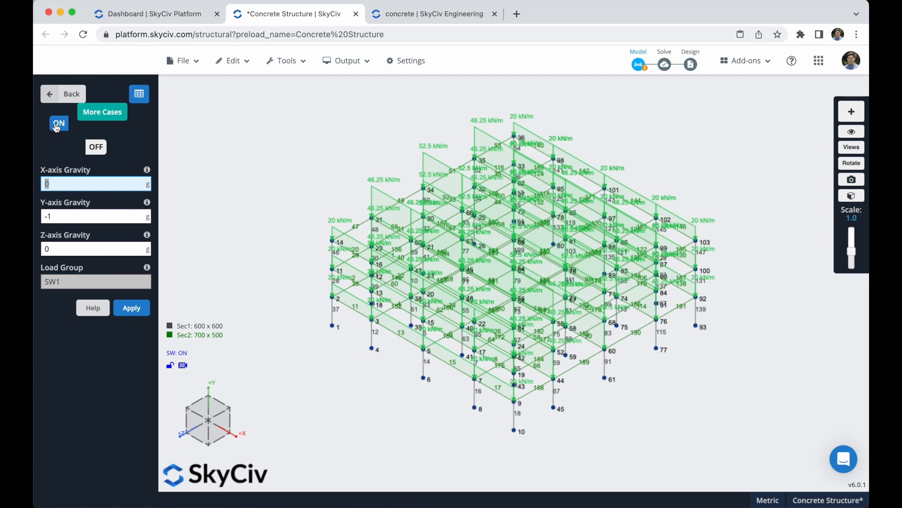
pyautogui.click(60, 217)
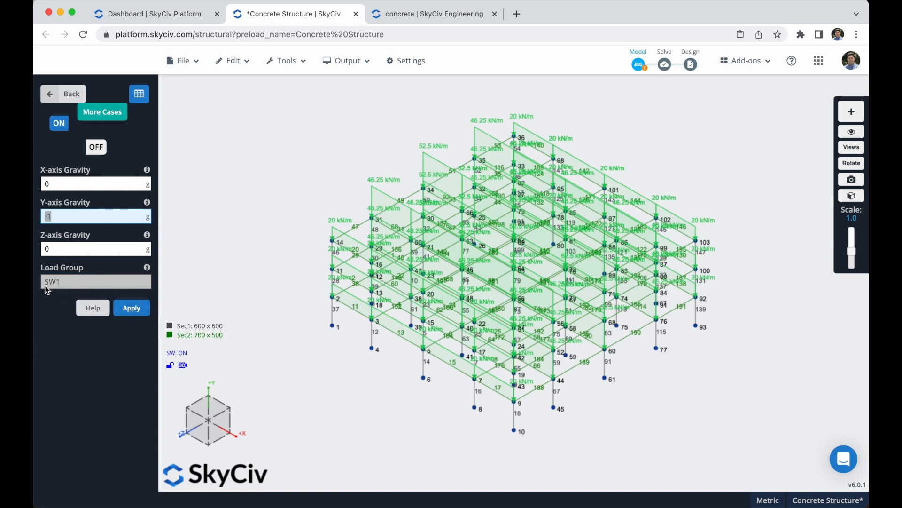
pyautogui.click(125, 310)
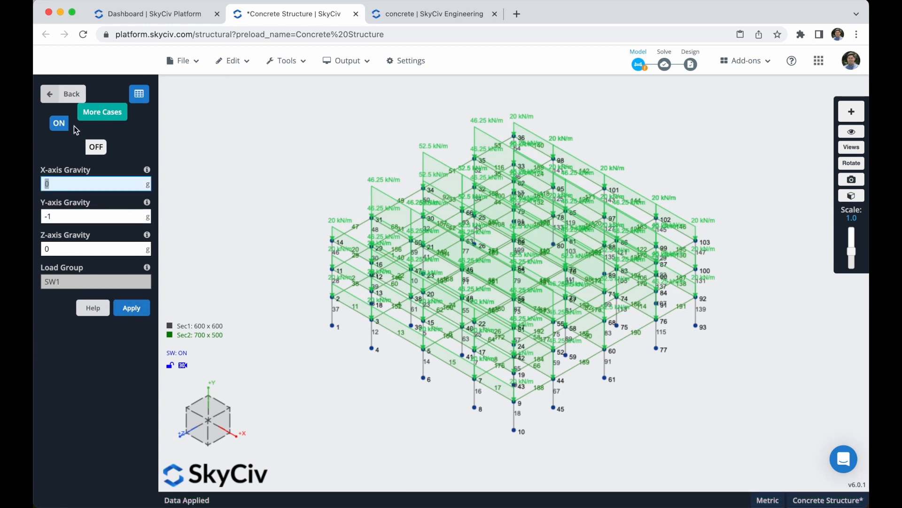
pyautogui.click(62, 94)
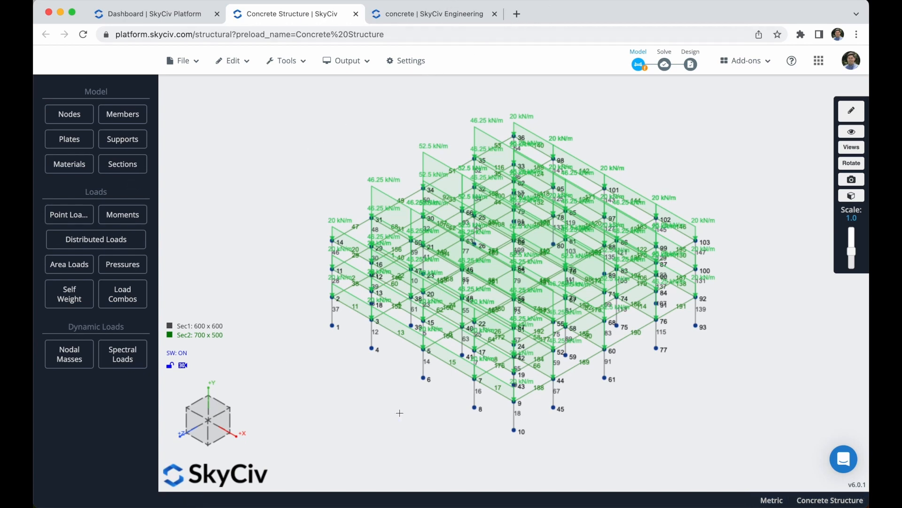
# Step: Add fixed supports with restraint code FFFFFF to all column base nodes
pyautogui.moveTo(416, 408); pyautogui.dragTo(459, 388)
pyautogui.moveTo(695, 363); pyautogui.dragTo(359, 322)
pyautogui.click(113, 147)
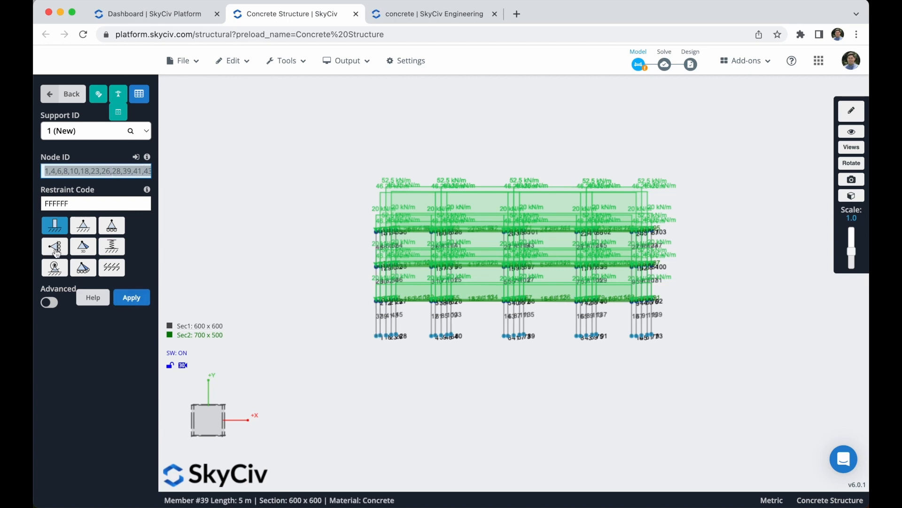
pyautogui.click(138, 301)
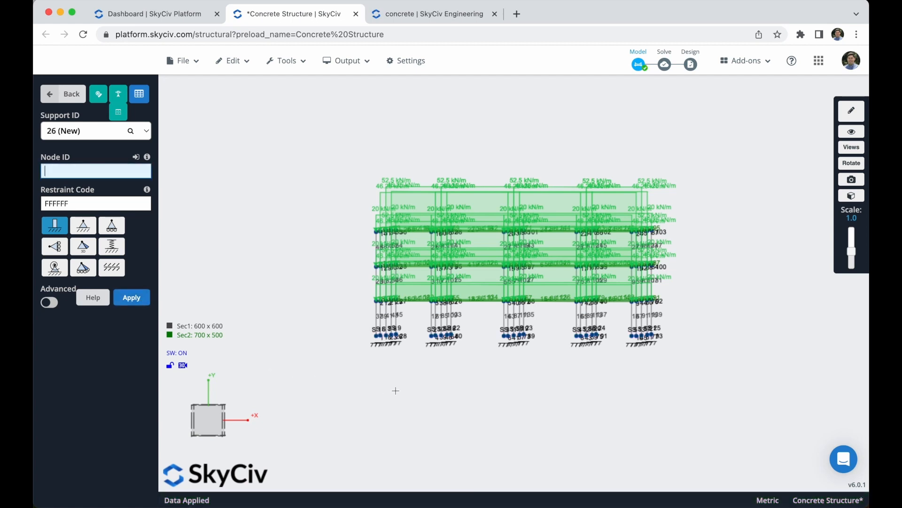
pyautogui.click(224, 410)
pyautogui.click(59, 94)
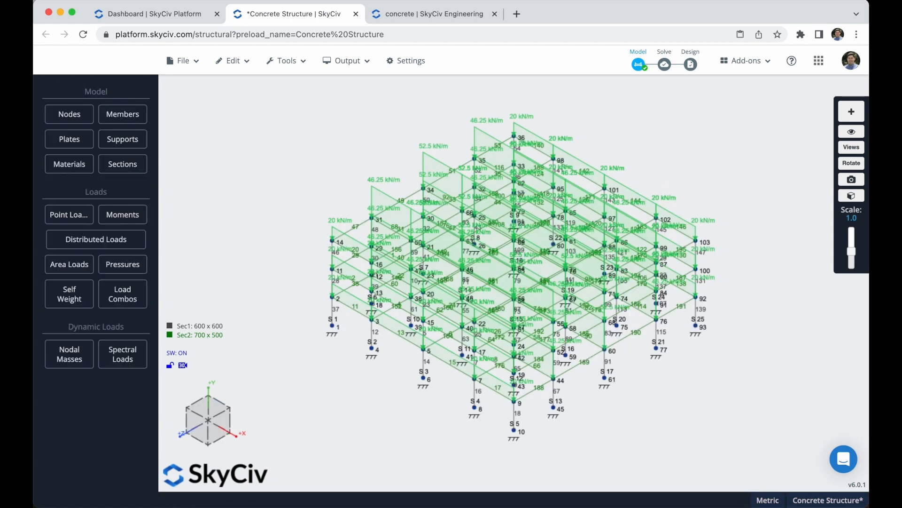
# Step: Start auto-generating load combinations with the United States ACI318 2011 design code and display its load cases and combinations
pyautogui.click(123, 294)
pyautogui.click(90, 139)
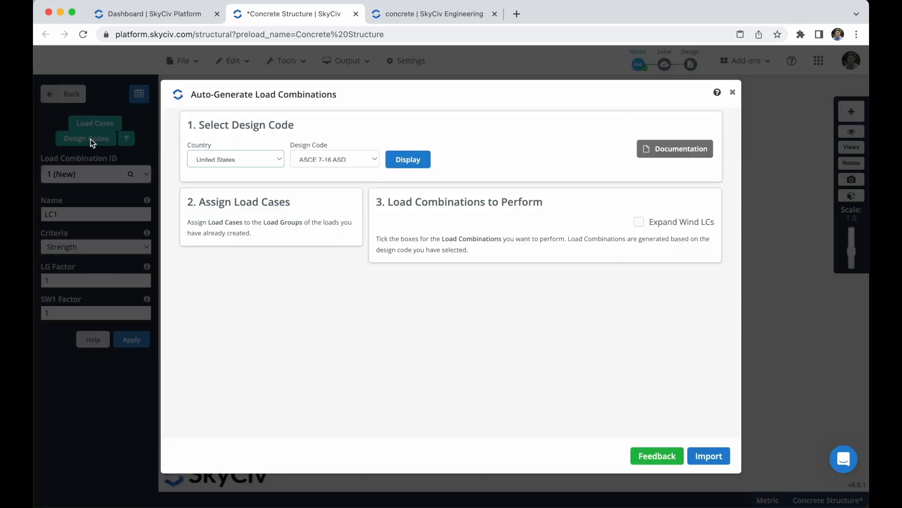
pyautogui.click(322, 159)
pyautogui.click(318, 205)
pyautogui.click(415, 160)
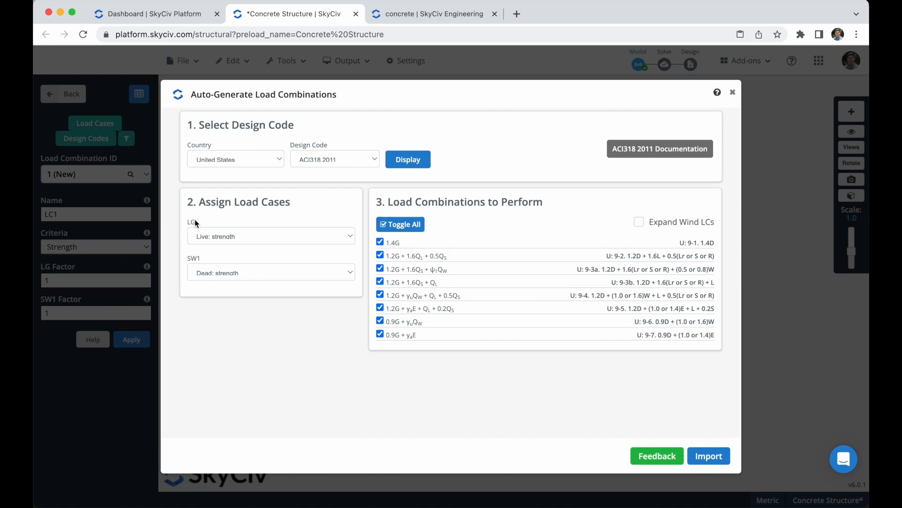
# Step: Assign the Live: strength load case to load group LG and Dead: strength to SW1
pyautogui.click(227, 234)
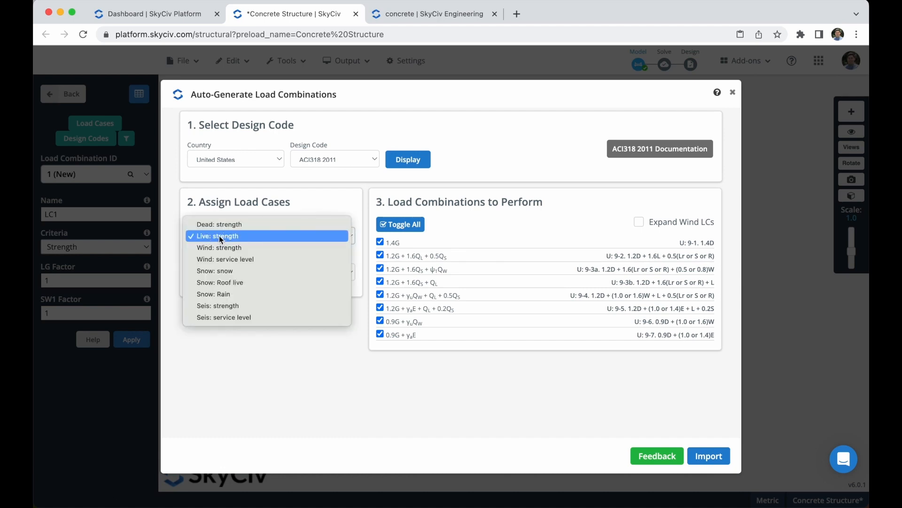
pyautogui.click(214, 240)
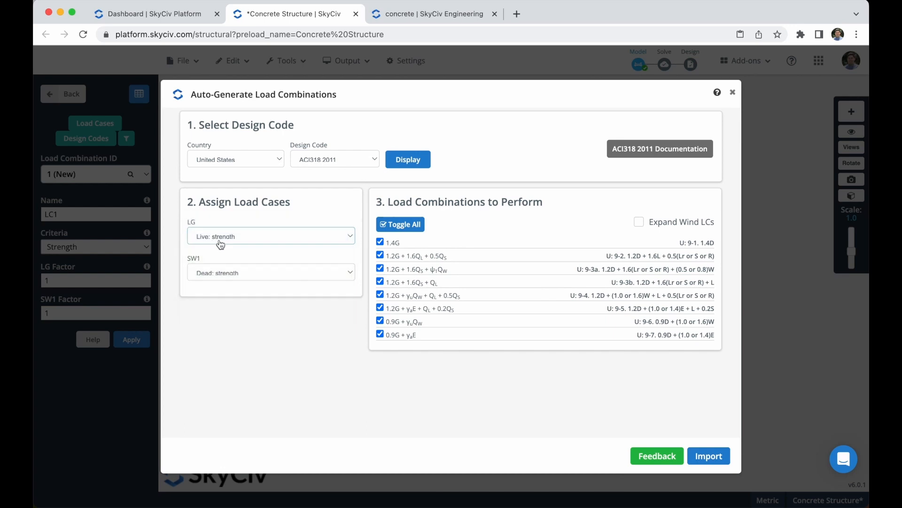
pyautogui.click(201, 262)
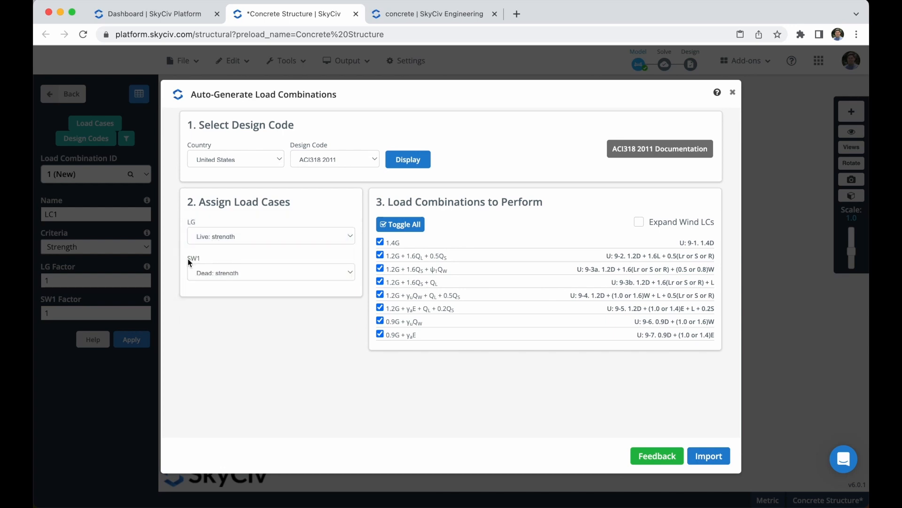
pyautogui.click(217, 275)
pyautogui.click(218, 275)
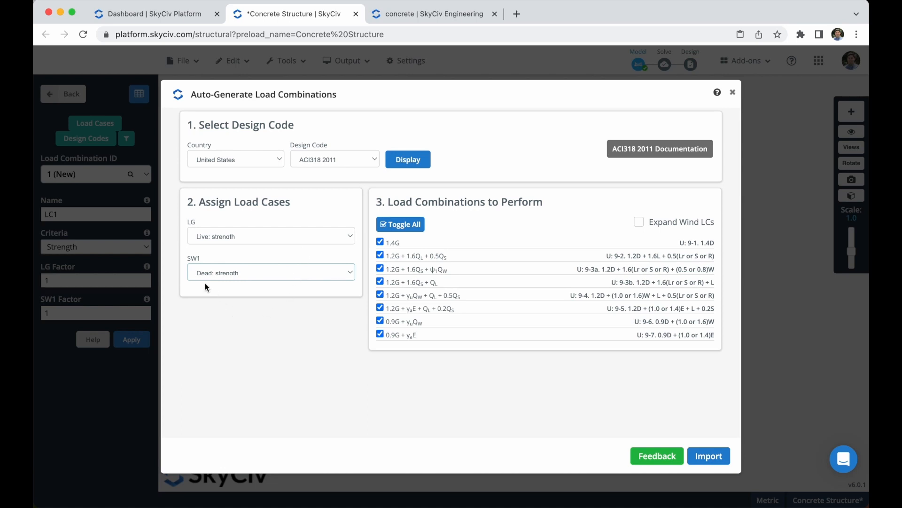
# Step: Try the Dead: strength load case on load group LG, and restore it to Live: strength
pyautogui.click(214, 236)
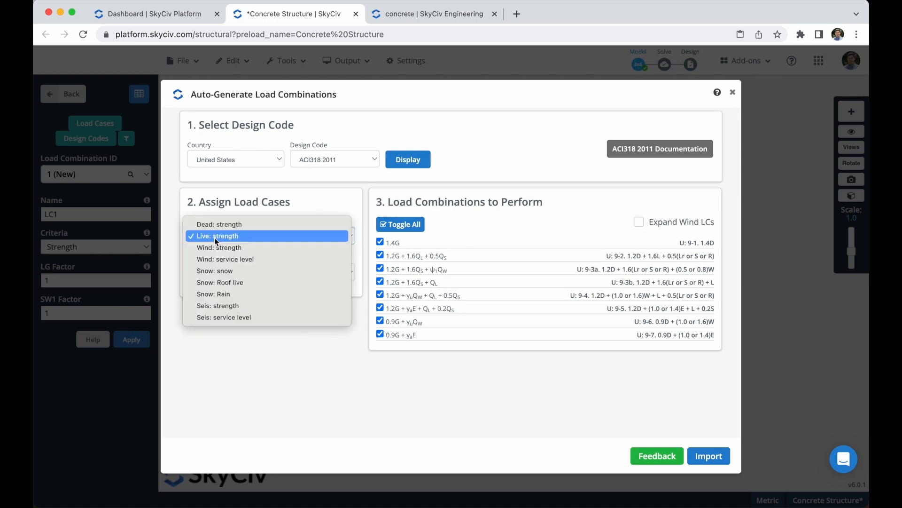
pyautogui.click(221, 224)
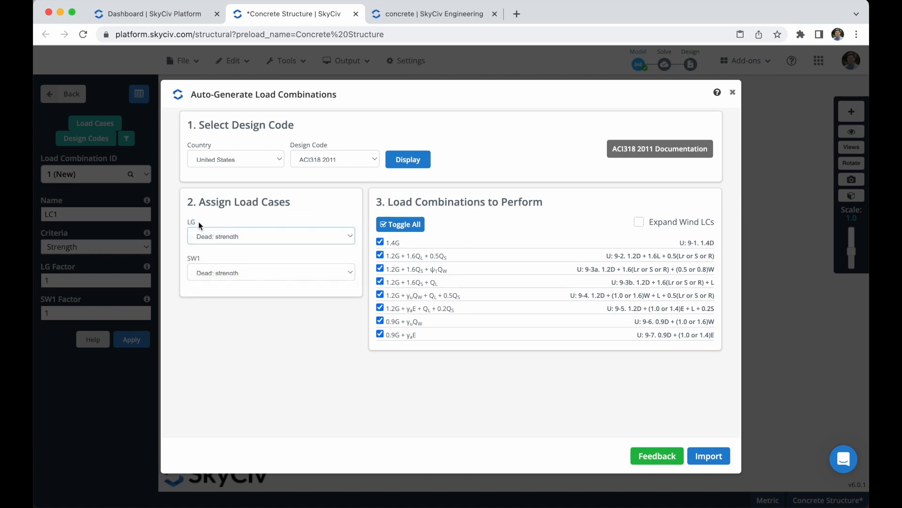
pyautogui.click(243, 237)
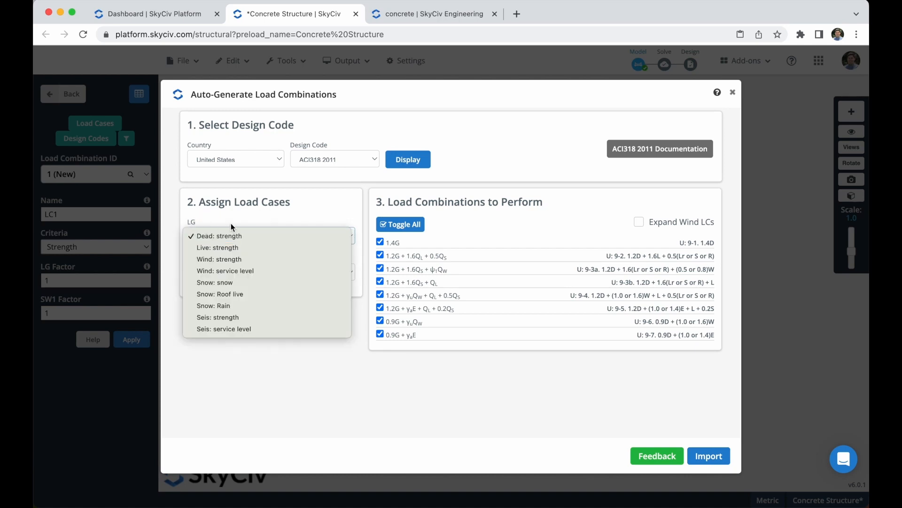
pyautogui.click(228, 248)
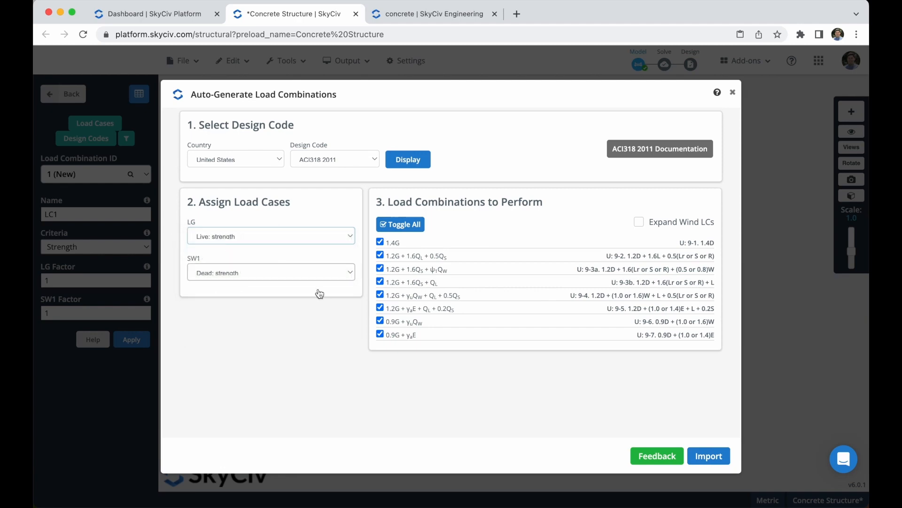
# Step: Import all the generated ACI318 2011 strength combinations into the model and leave the load combinations table
pyautogui.click(724, 455)
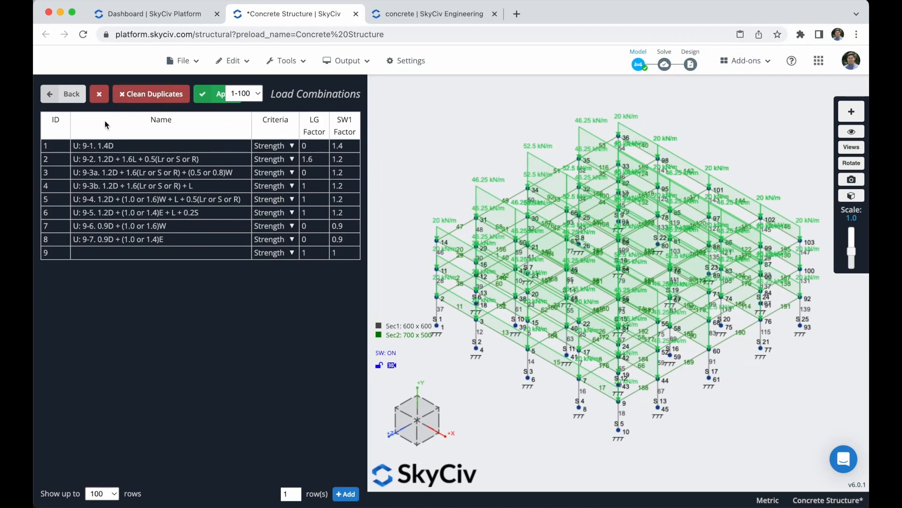
pyautogui.click(65, 94)
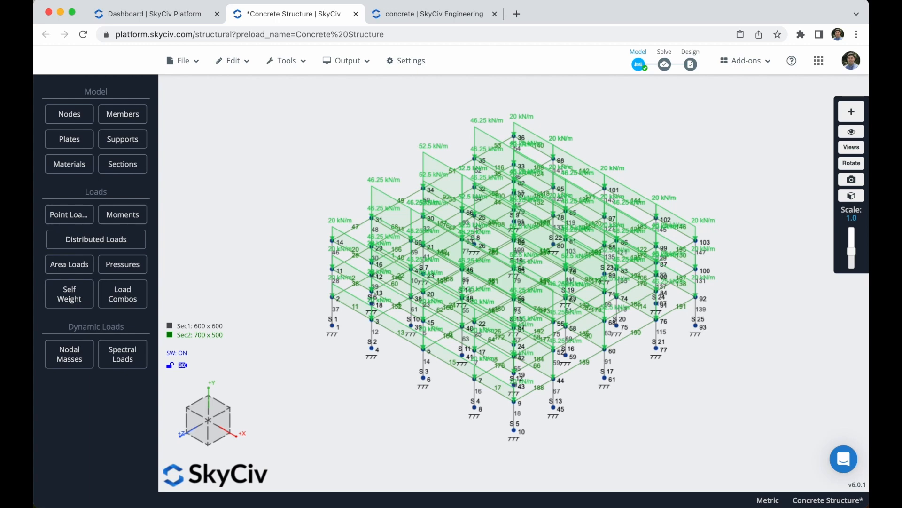
# Step: Show the plate mesh on the slabs and core walls of the model
pyautogui.click(851, 132)
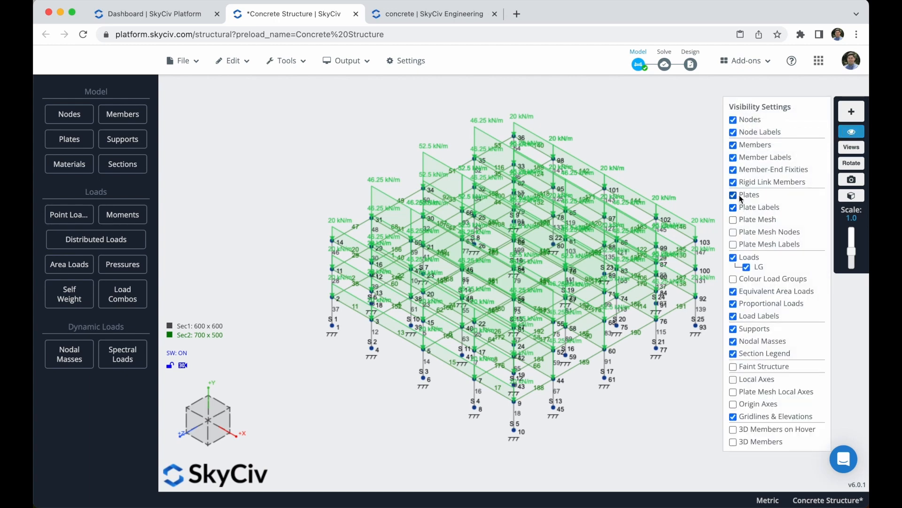
pyautogui.click(733, 220)
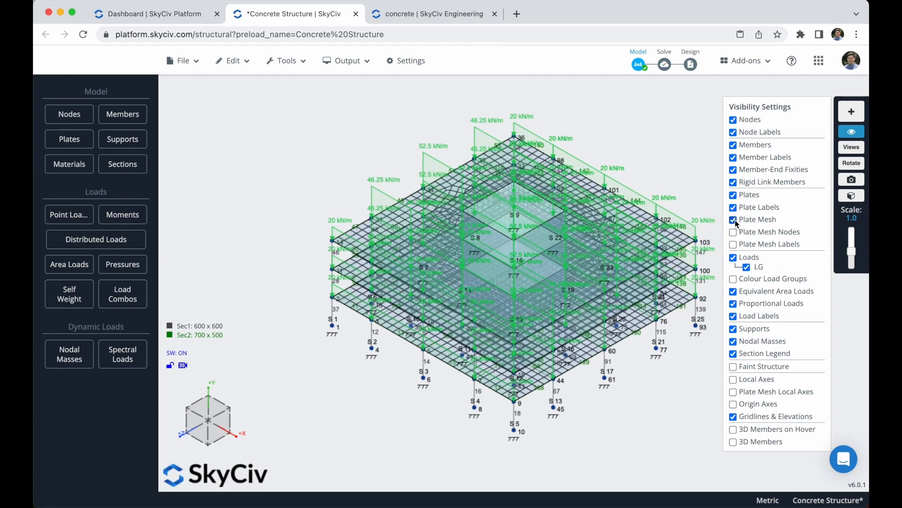
pyautogui.click(854, 133)
pyautogui.moveTo(632, 433); pyautogui.dragTo(659, 412)
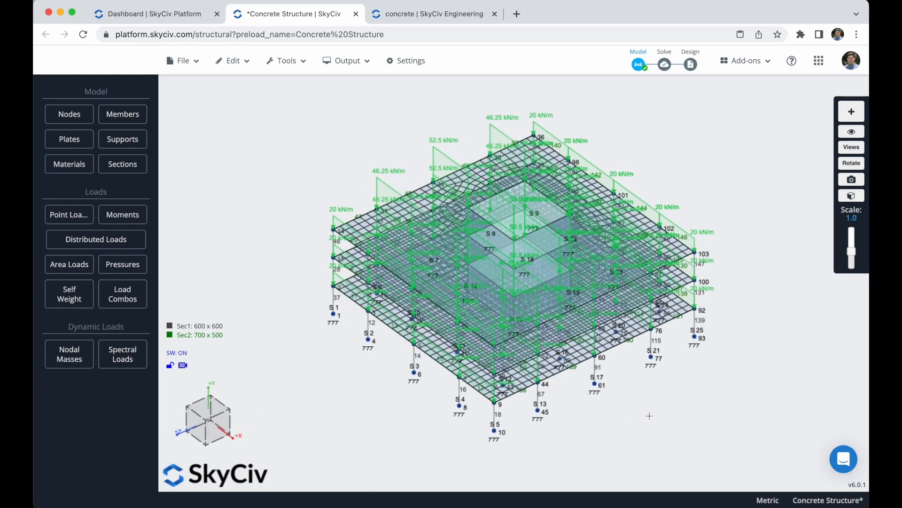
# Step: Solve the structure with a Linear Static analysis and dismiss the solver dialog
pyautogui.moveTo(670, 67)
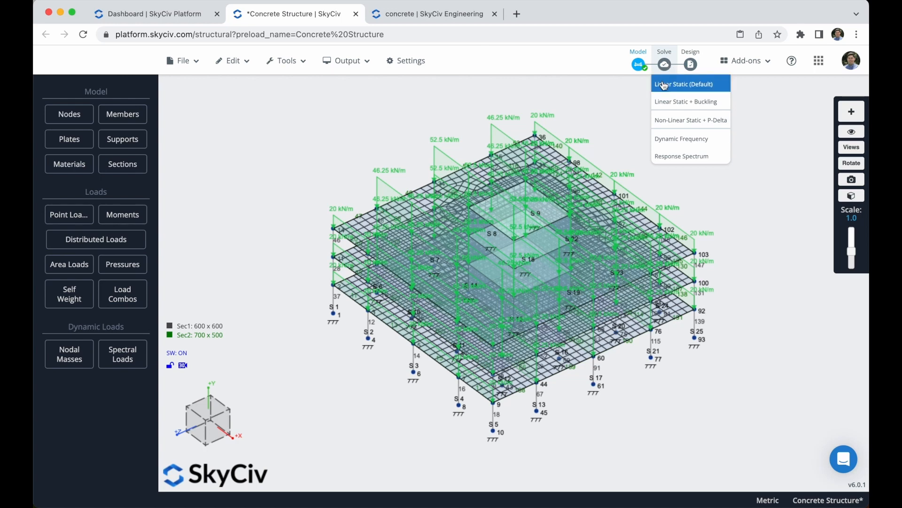
pyautogui.click(663, 84)
pyautogui.click(534, 344)
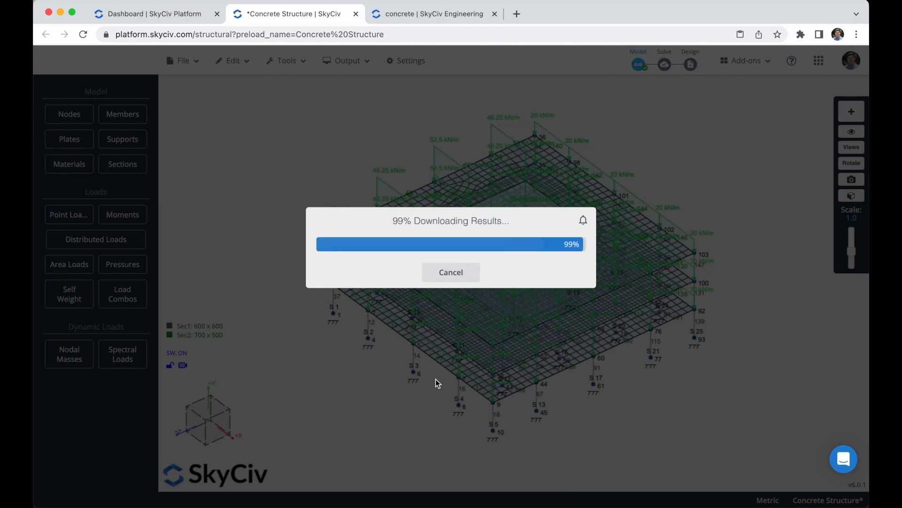
pyautogui.click(447, 367)
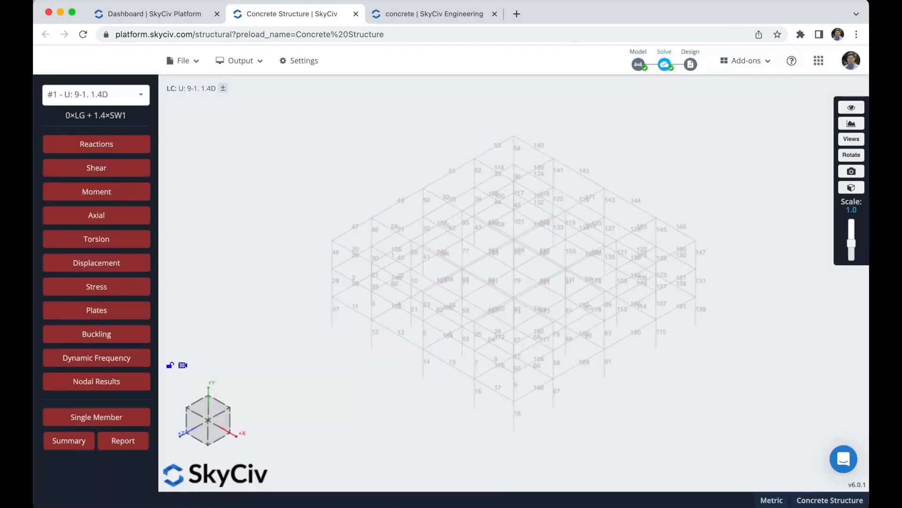
# Step: Switch the results to the Envelope Max case and view the support reactions
pyautogui.click(130, 97)
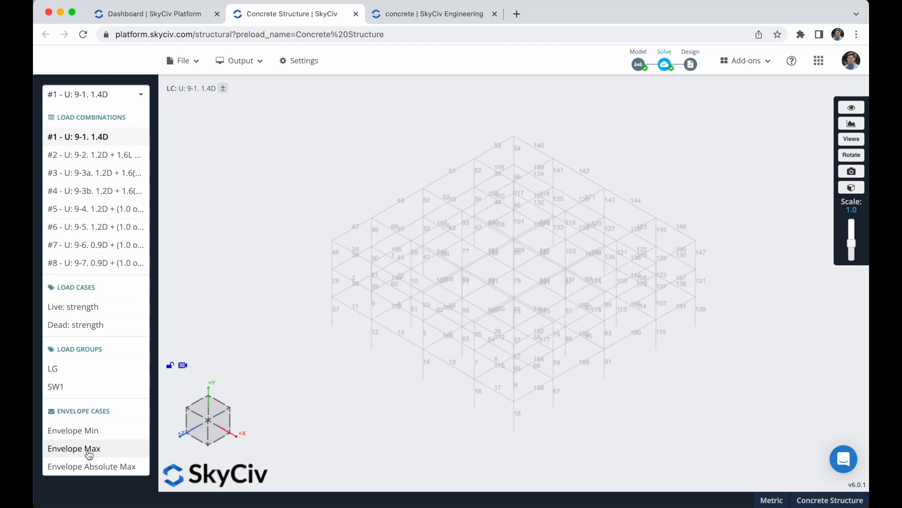
pyautogui.click(98, 451)
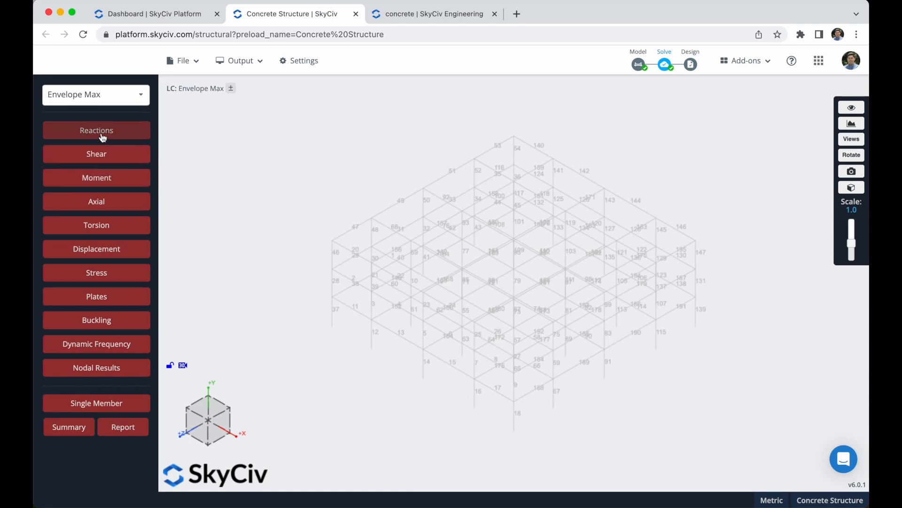
pyautogui.click(101, 131)
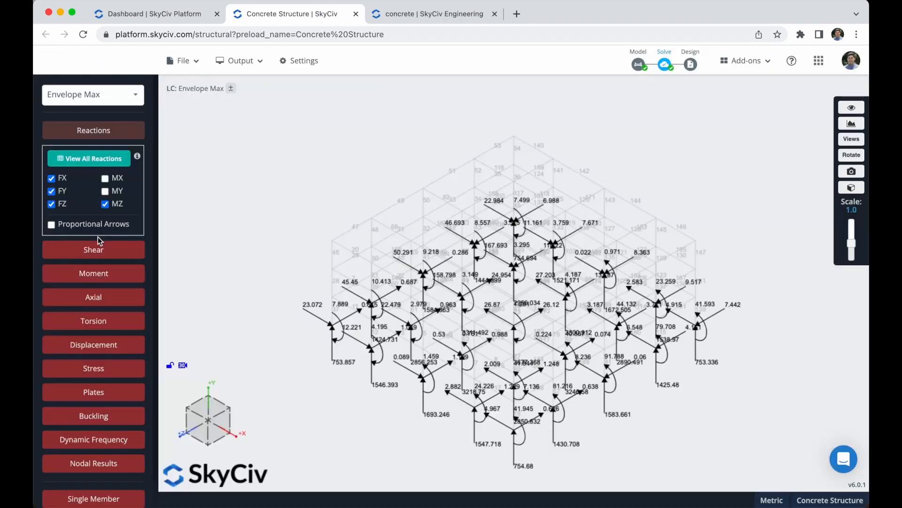
pyautogui.click(121, 132)
# Step: View the member shear in Y with the diagram scale reduced to 0.2, and the bending moment about Z
pyautogui.click(112, 155)
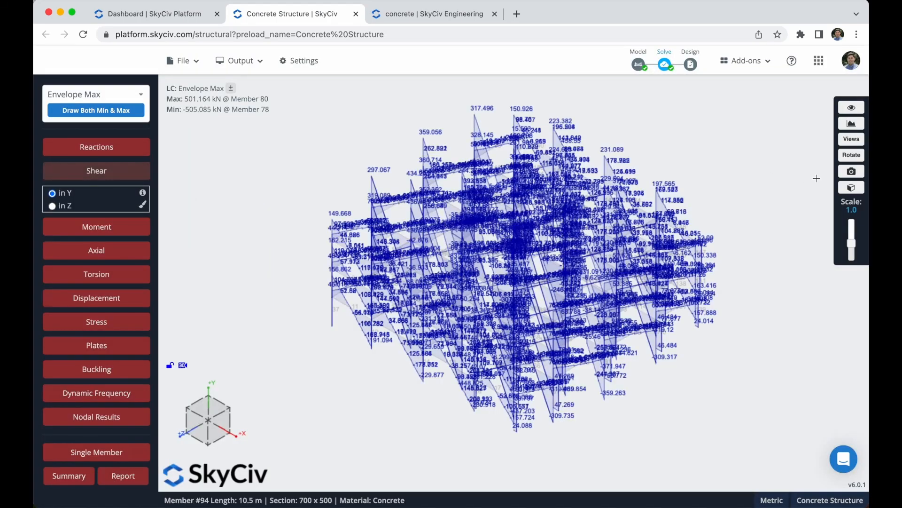
pyautogui.moveTo(851, 243); pyautogui.dragTo(854, 262)
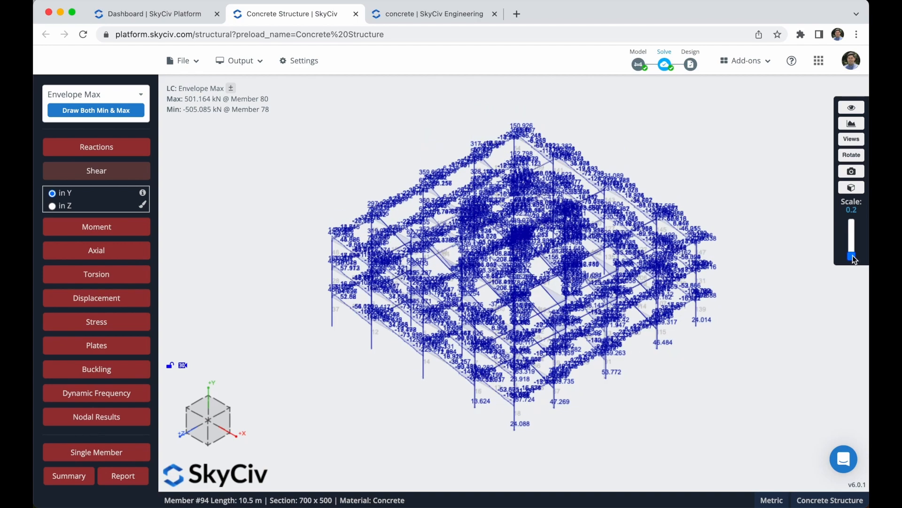
pyautogui.click(106, 175)
pyautogui.click(105, 177)
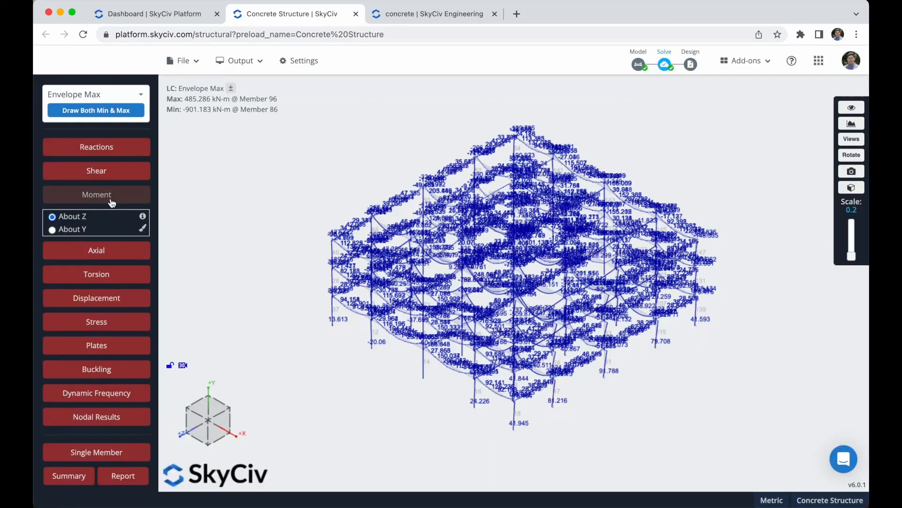
pyautogui.click(111, 202)
# Step: View the simple axial force results and the X and Y member displacements
pyautogui.click(102, 203)
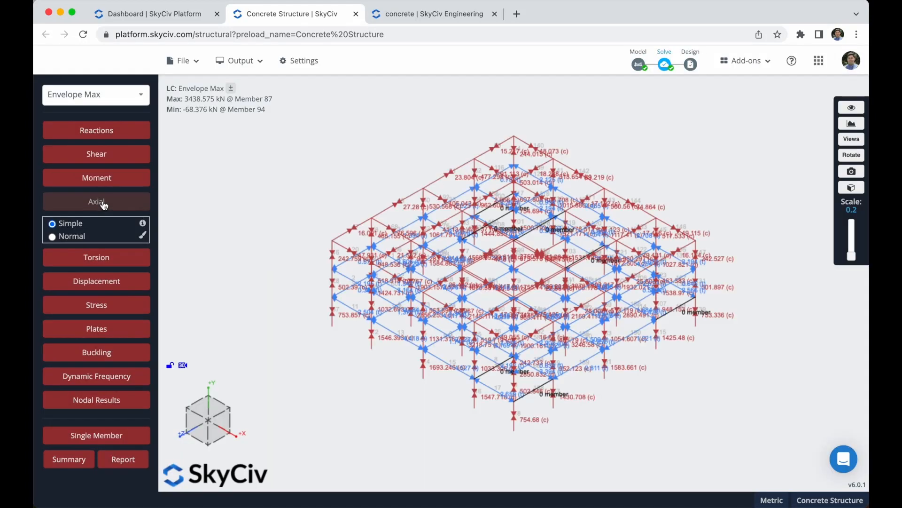
pyautogui.click(103, 203)
pyautogui.click(110, 249)
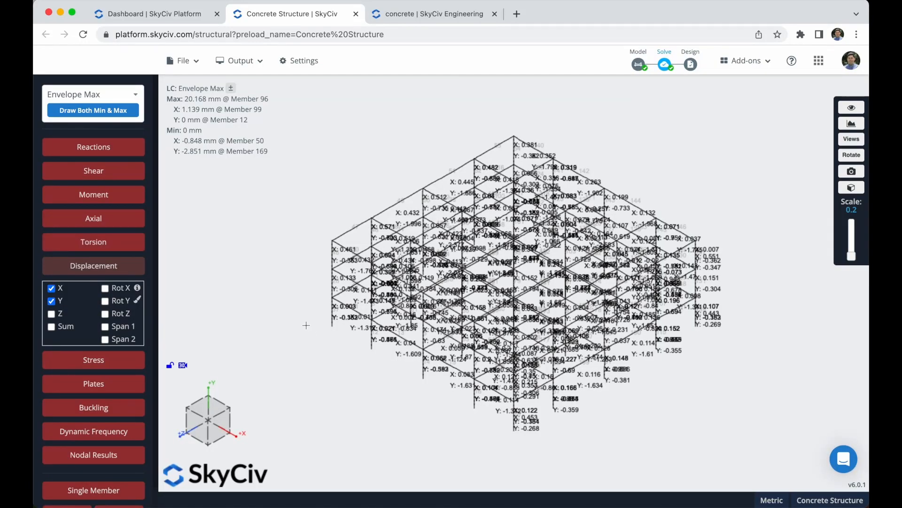
pyautogui.click(127, 267)
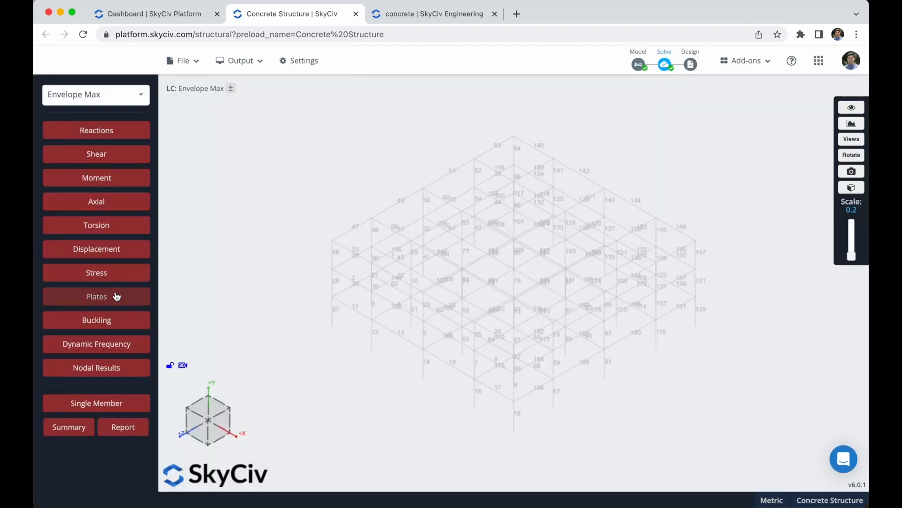
# Step: Make the plates visible in the solved model
pyautogui.click(857, 111)
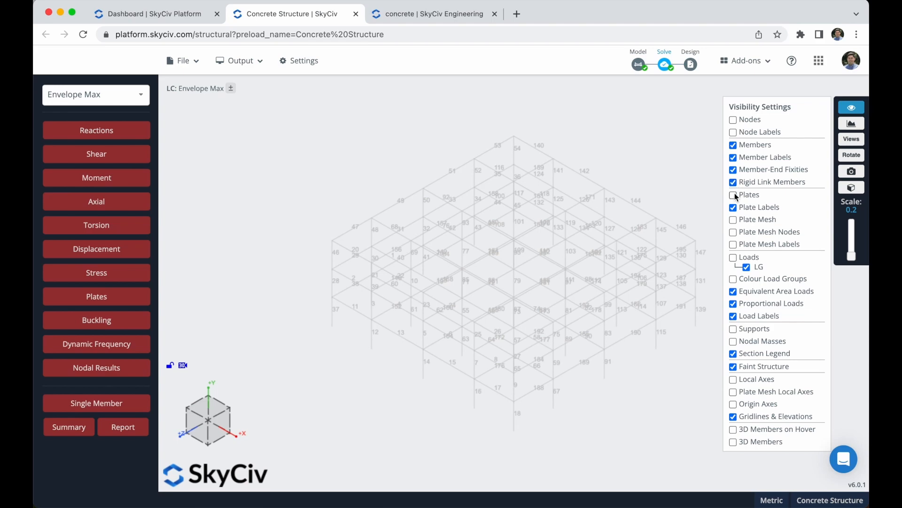
pyautogui.click(733, 194)
pyautogui.click(851, 107)
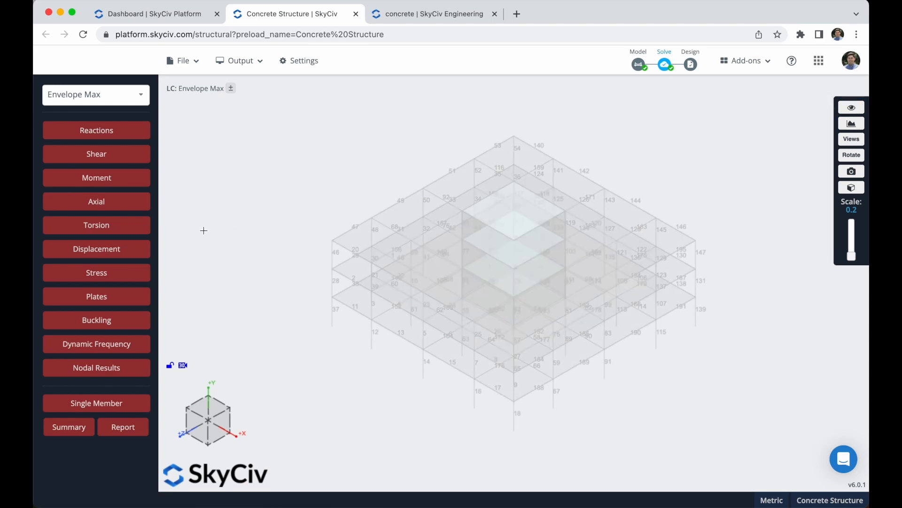
# Step: Display the Moment Y contour results on the plates for the Envelope Max case
pyautogui.click(100, 298)
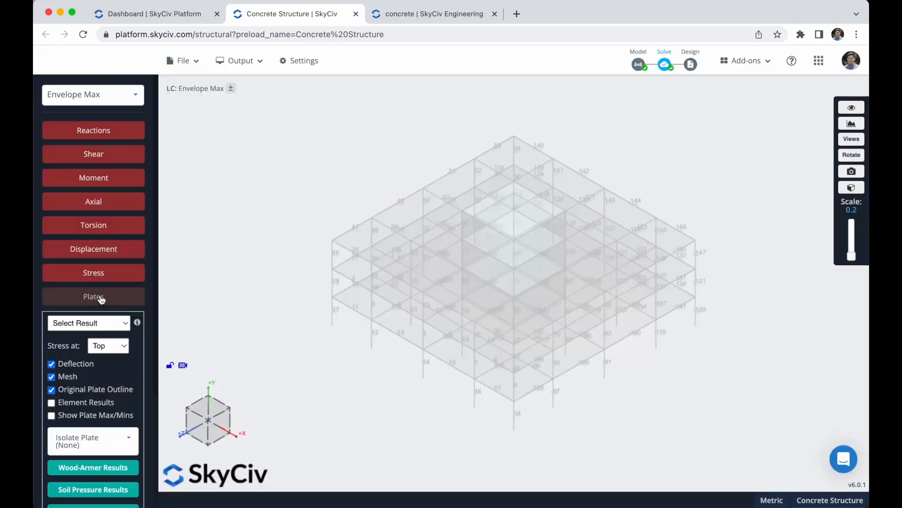
pyautogui.click(99, 326)
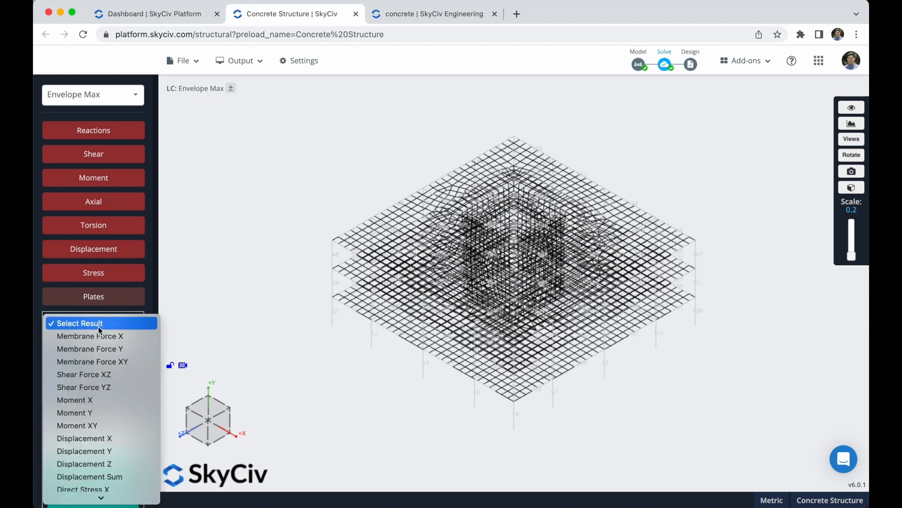
pyautogui.click(90, 413)
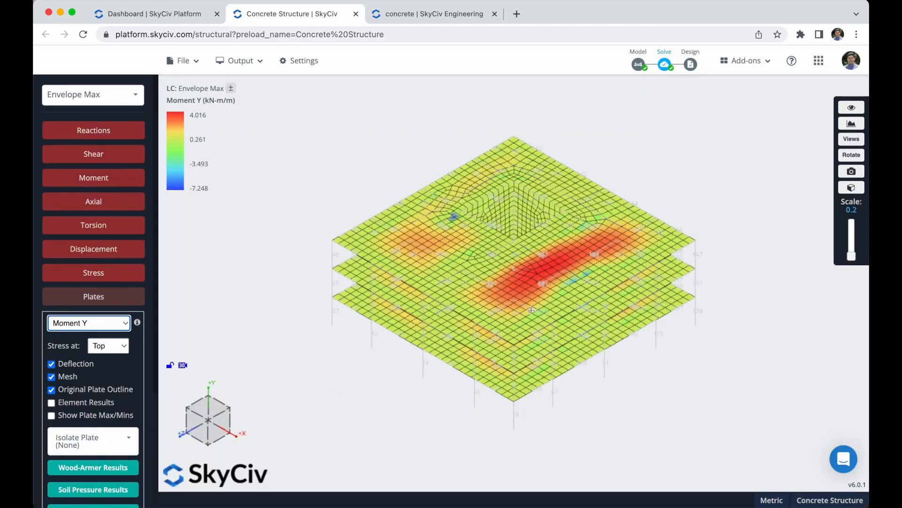
# Step: Display the plates' Displacement Y contours, inspect nodal values near the core on the uppermost slab, view Plate Section Cuts, and leave plate results
pyautogui.click(103, 323)
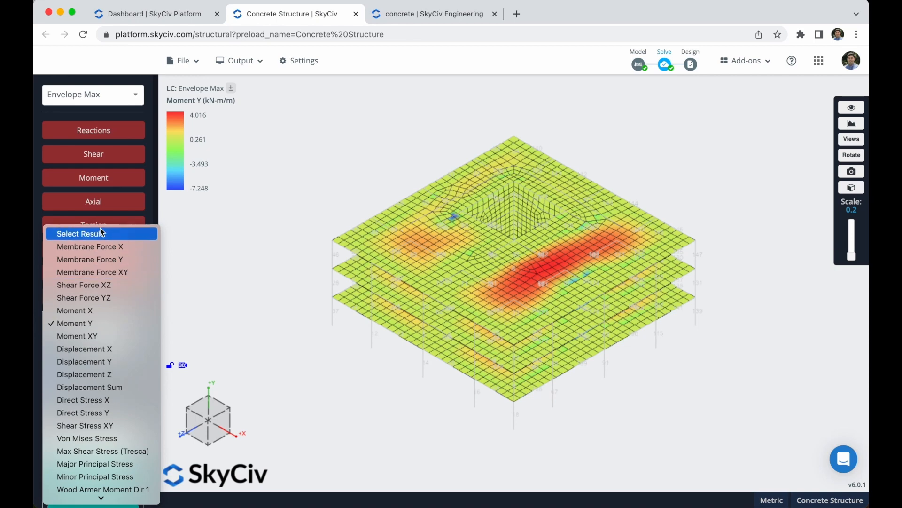
pyautogui.click(96, 362)
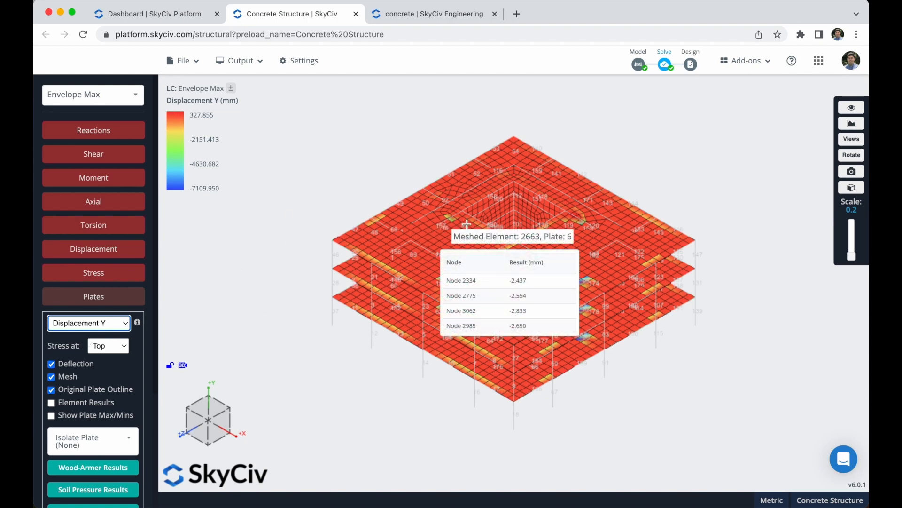
pyautogui.moveTo(455, 225)
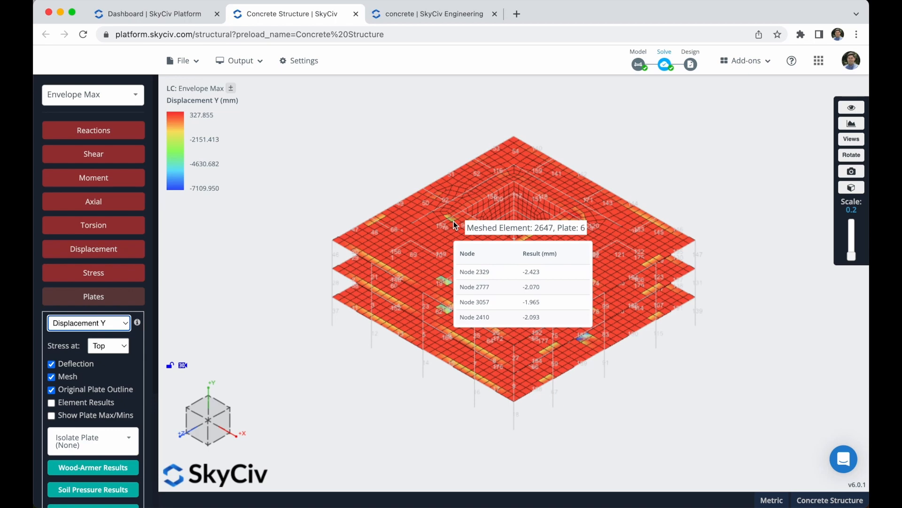
pyautogui.scroll(-3, 106, 325)
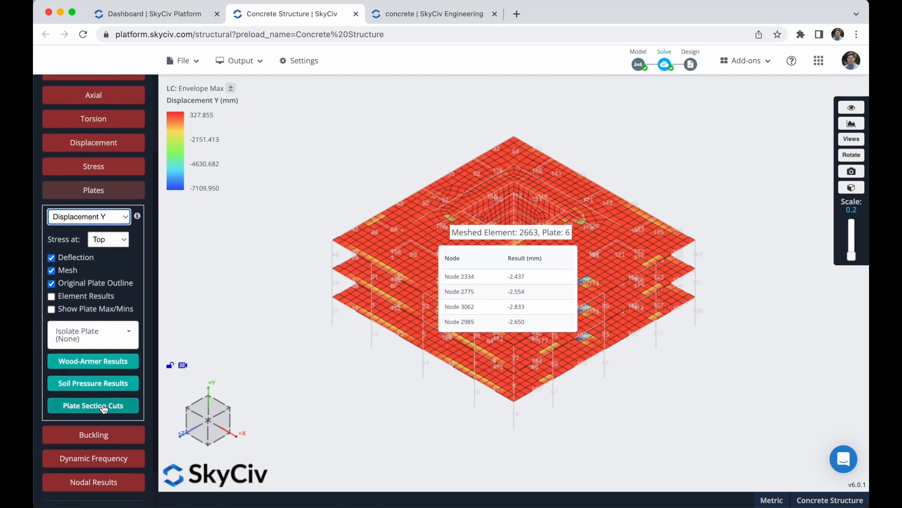
pyautogui.click(104, 407)
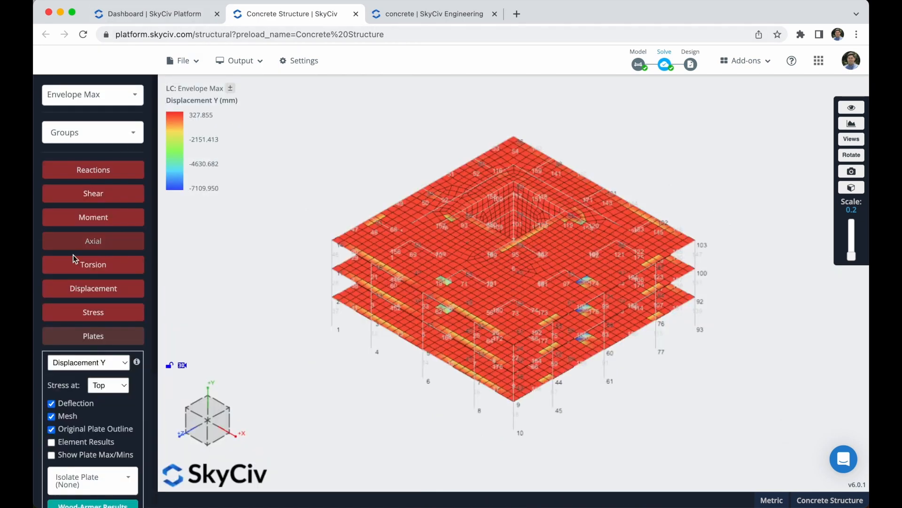
pyautogui.click(82, 336)
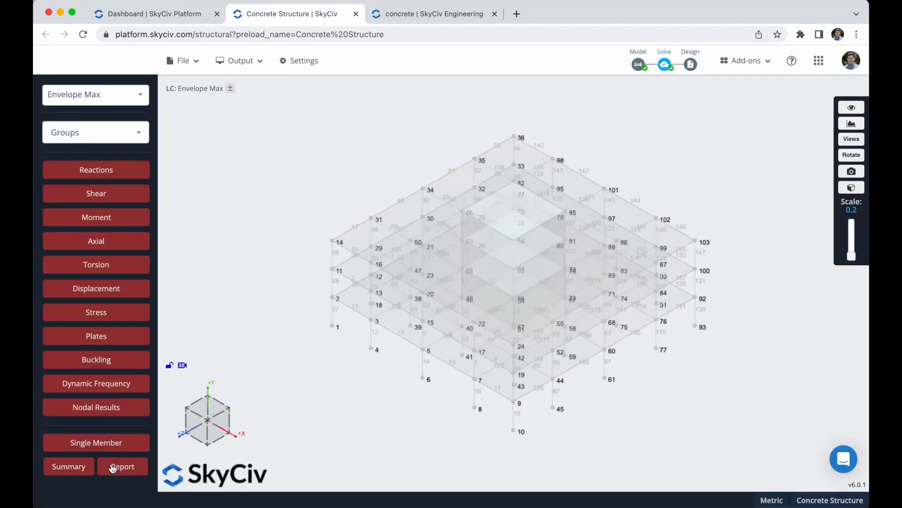
# Step: Set up an analysis report for the Envelope Max case, excluding Nodal Results and including Plate Results
pyautogui.click(121, 466)
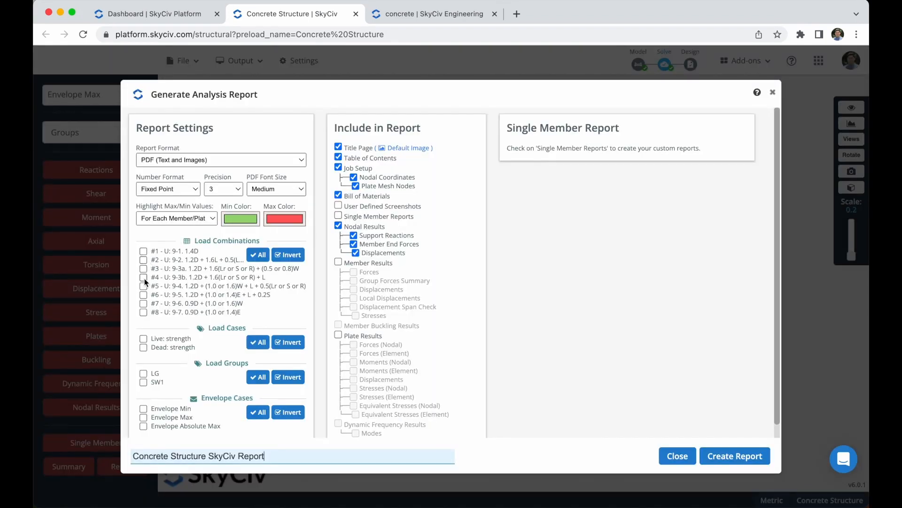
pyautogui.click(144, 417)
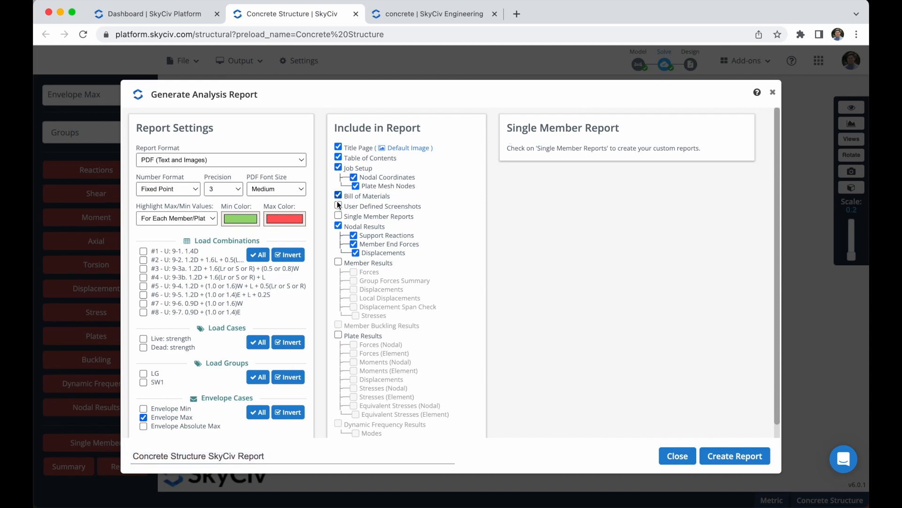
pyautogui.click(339, 226)
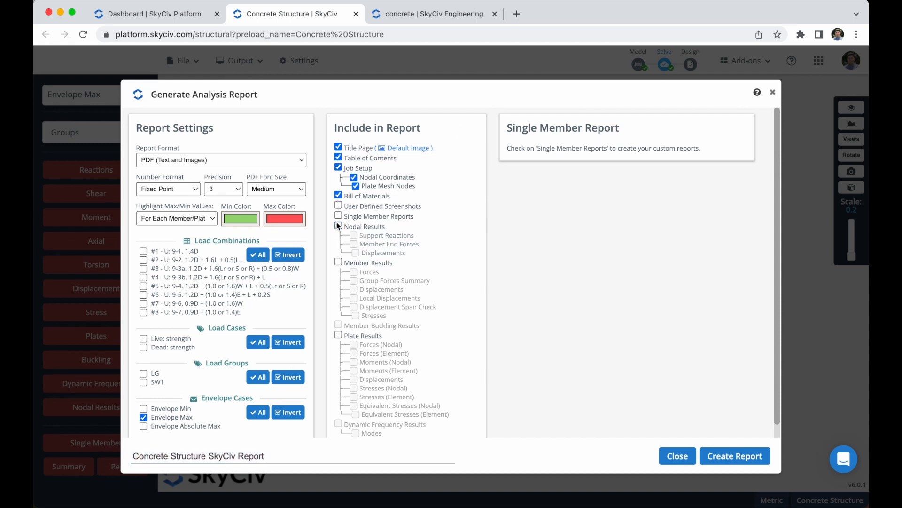
pyautogui.click(338, 335)
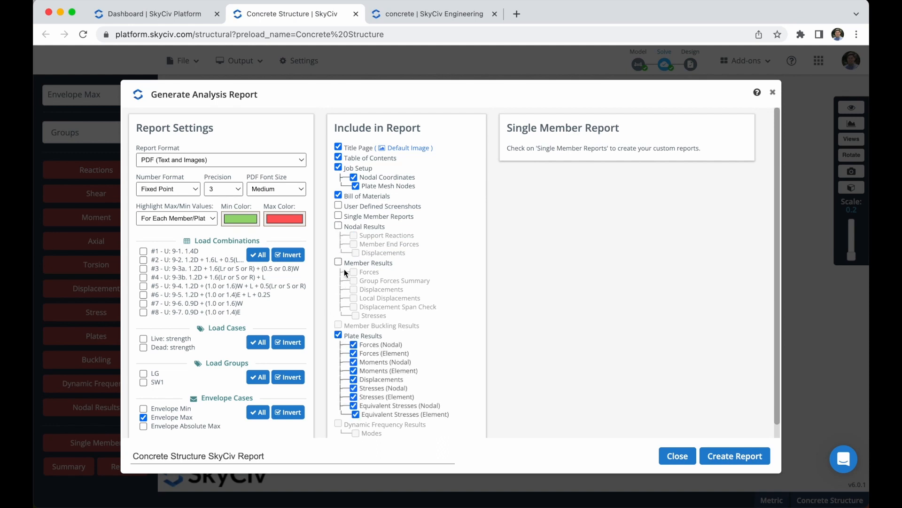
# Step: Limit the report's plate results to Forces (Nodal), Moments (Nodal) and Displacements
pyautogui.click(354, 353)
pyautogui.click(354, 372)
pyautogui.click(354, 380)
pyautogui.click(353, 389)
pyautogui.click(354, 398)
pyautogui.click(354, 406)
pyautogui.click(356, 415)
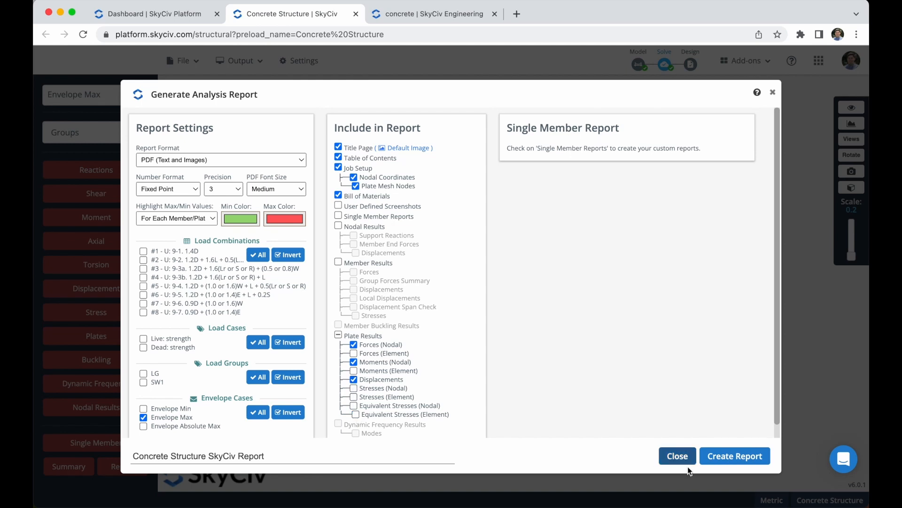
# Step: Create the analysis report and open it for viewing
pyautogui.click(728, 461)
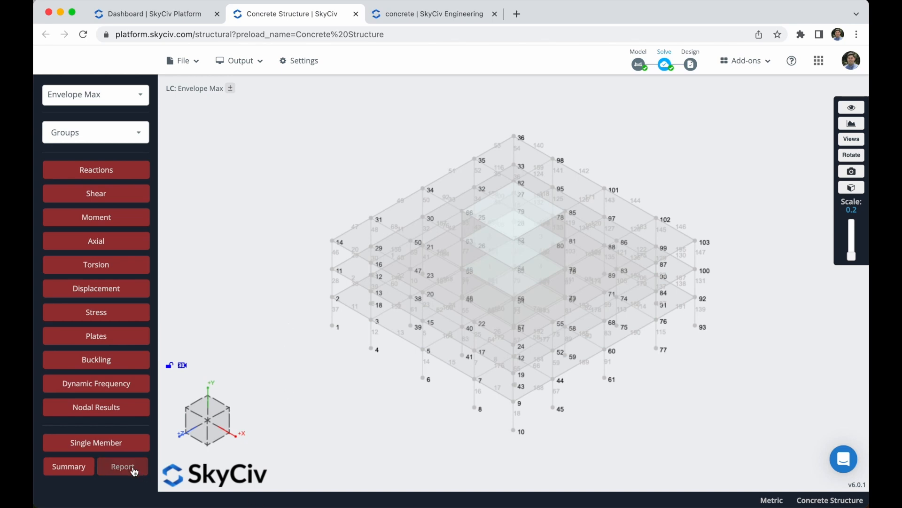
pyautogui.click(134, 470)
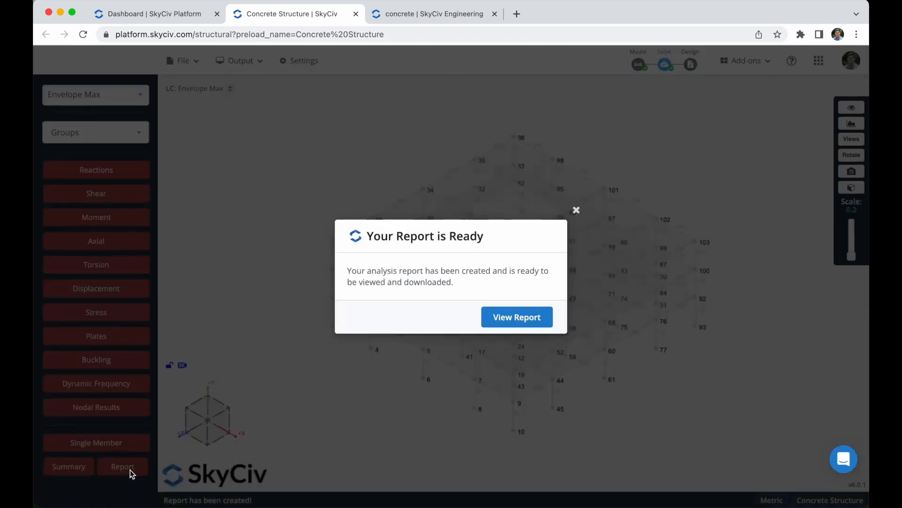
pyautogui.click(518, 317)
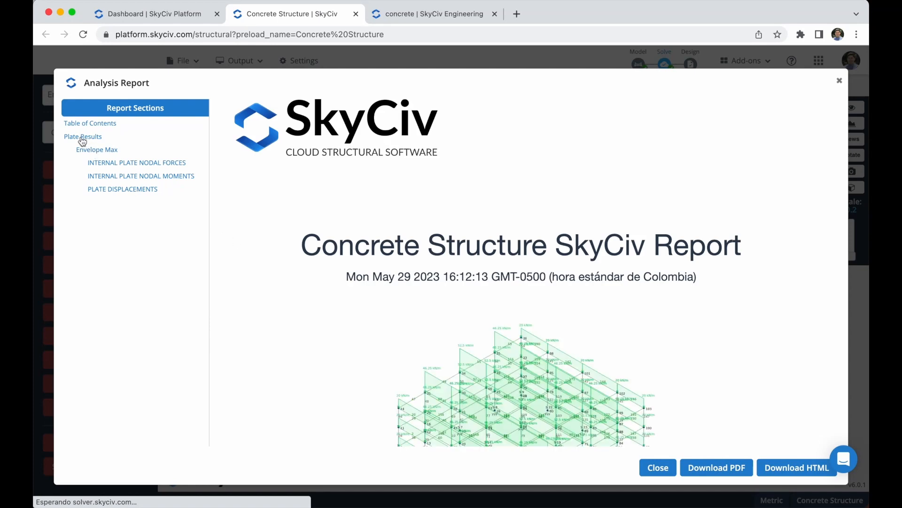
# Step: Examine the Plate Results section and its Envelope Max nodal force tables in the report, and close the report
pyautogui.click(83, 137)
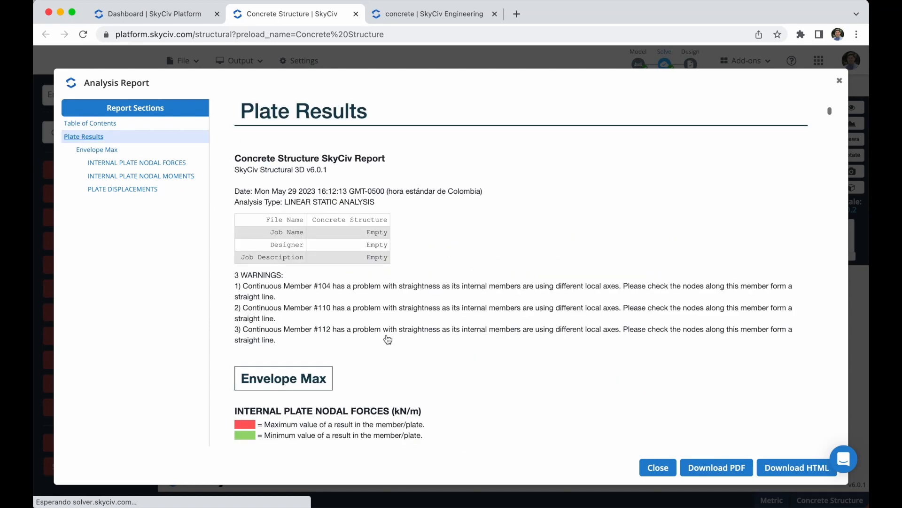
pyautogui.scroll(-5, 388, 339)
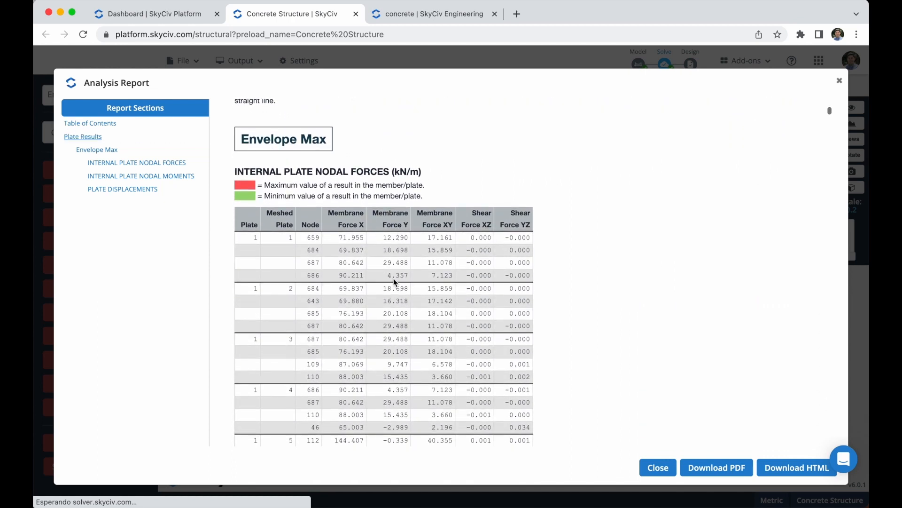
pyautogui.scroll(-2, 392, 286)
pyautogui.scroll(-17, 390, 298)
pyautogui.scroll(-9, 391, 302)
pyautogui.scroll(-4, 391, 302)
pyautogui.scroll(12, 390, 301)
pyautogui.scroll(2, 390, 300)
pyautogui.scroll(20, 390, 298)
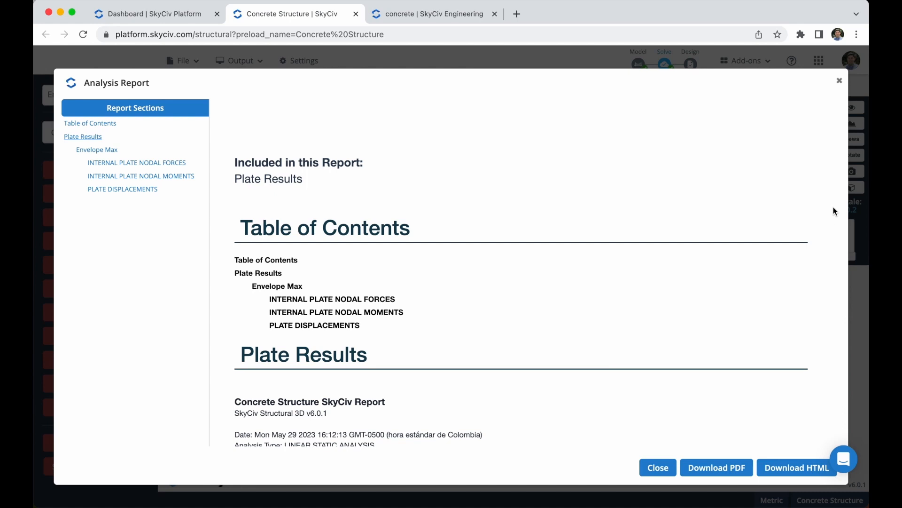
pyautogui.click(839, 81)
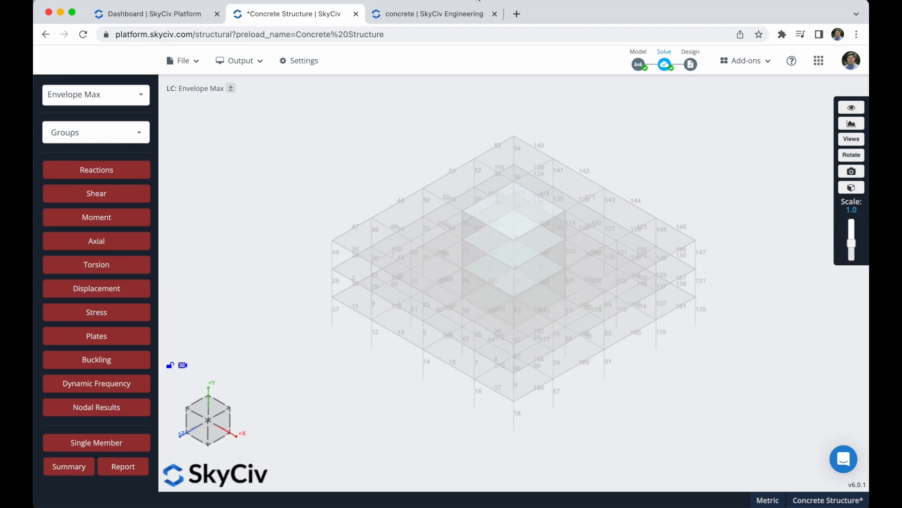
# Step: Start a new RC Member Design using the ACI 318-19 code
pyautogui.click(691, 65)
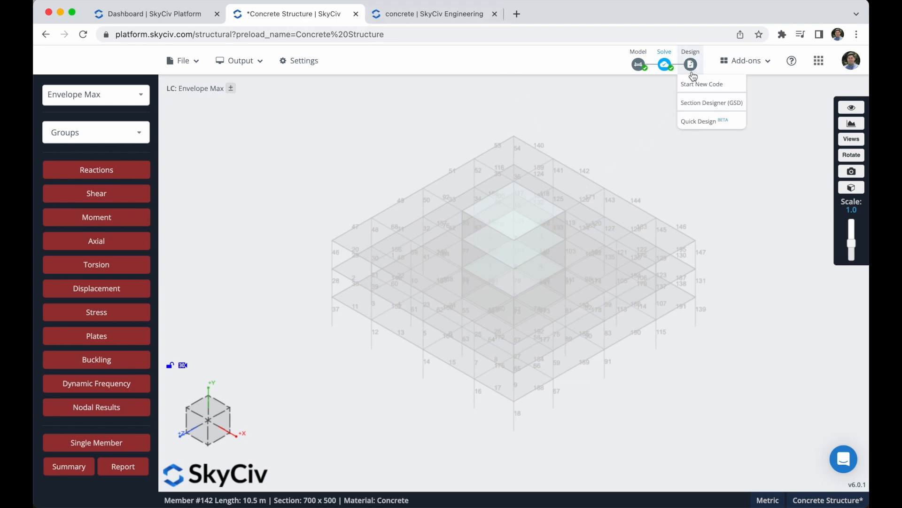
pyautogui.click(699, 84)
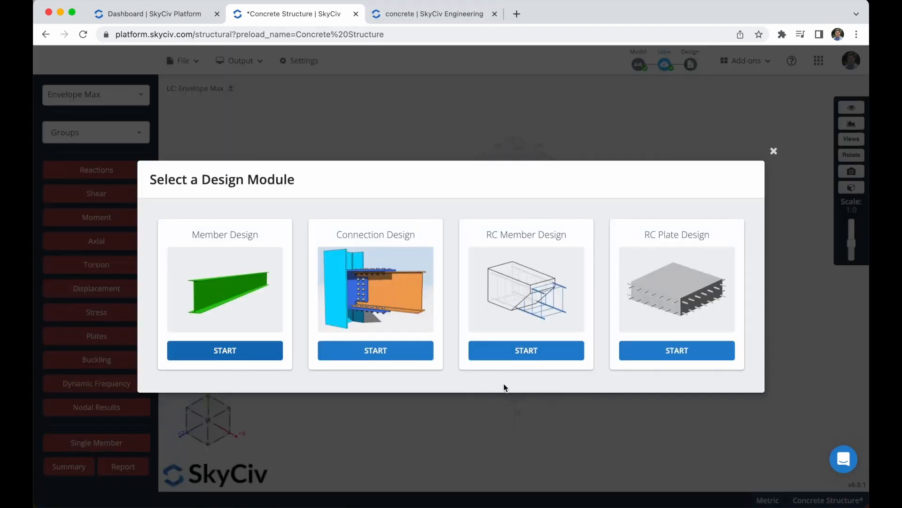
pyautogui.click(517, 354)
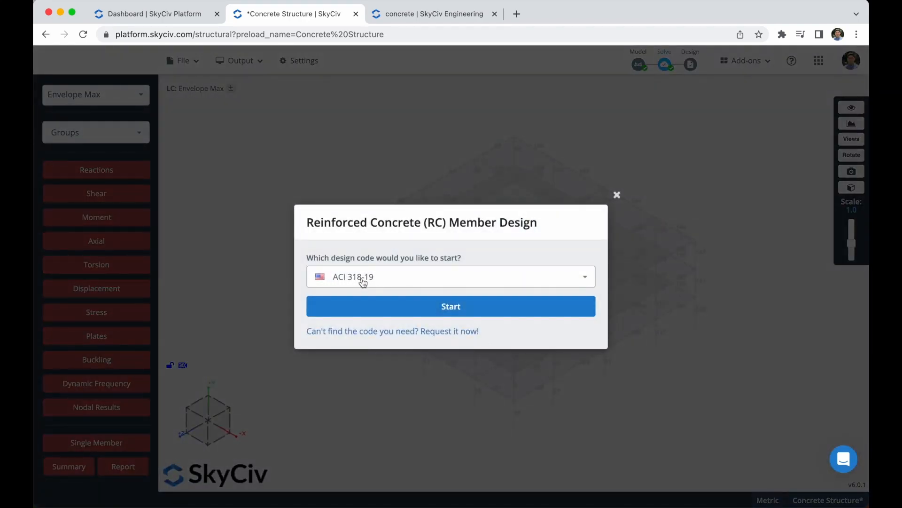
pyautogui.click(413, 311)
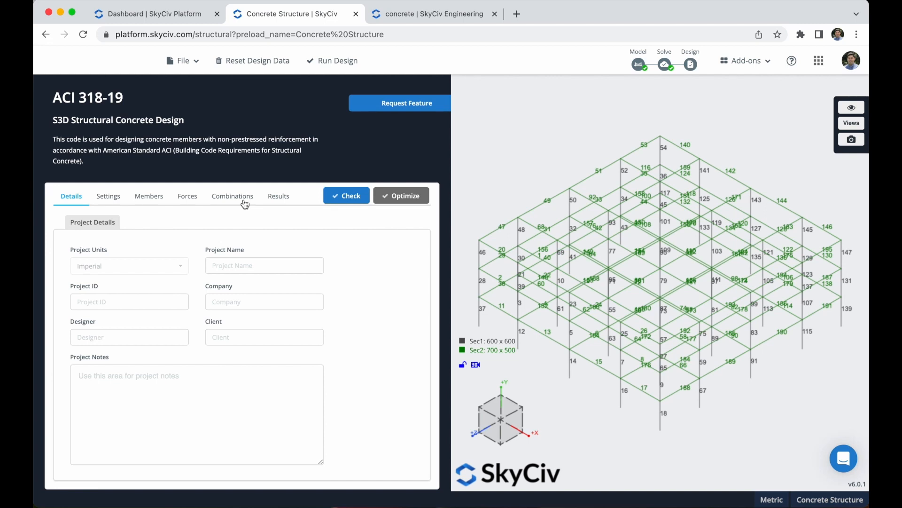
# Step: Review the effective length factors and deflection coefficient in the design members' parameters without applying changes
pyautogui.click(149, 198)
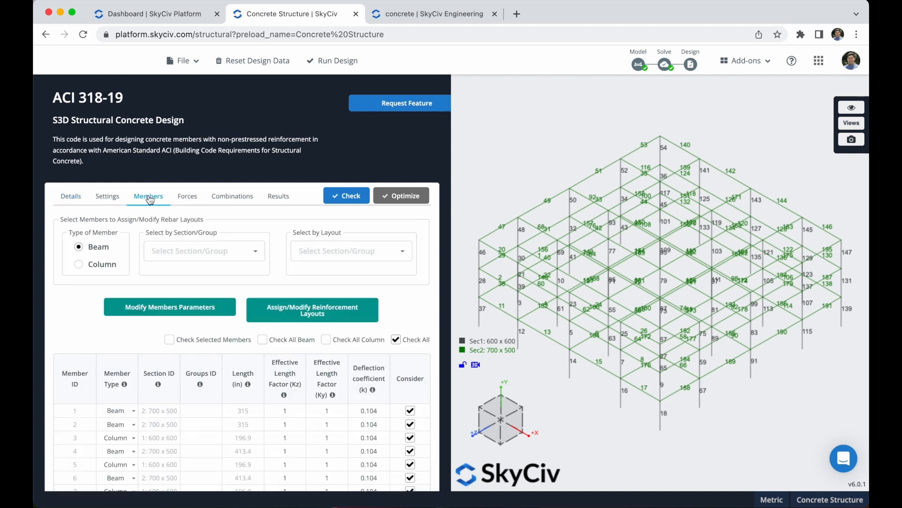
pyautogui.click(193, 310)
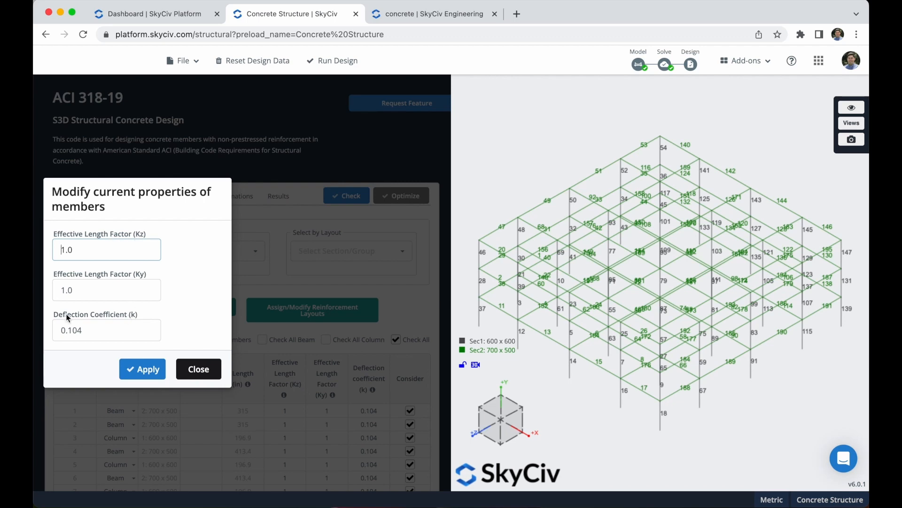
pyautogui.click(198, 369)
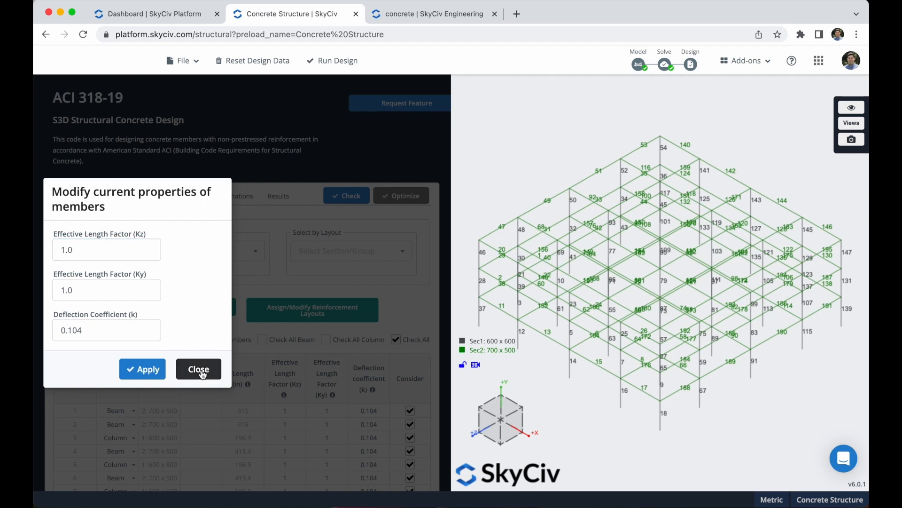
# Step: Select the members using the Default for All Beams layout and open that reinforcement layout for editing
pyautogui.click(363, 253)
pyautogui.click(360, 272)
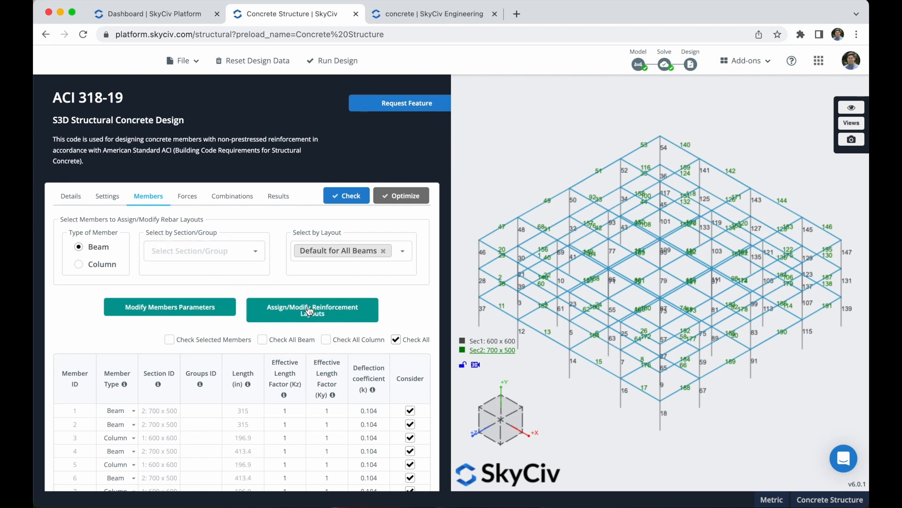
pyautogui.click(310, 309)
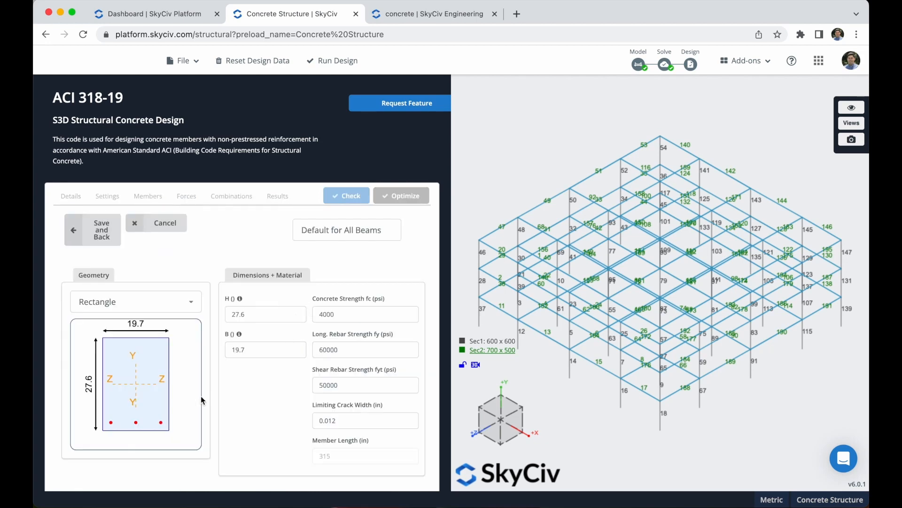
# Step: Add two longitudinal rebar layers to the beam layout and set the second layer's uy to 5 in
pyautogui.scroll(-5, 204, 401)
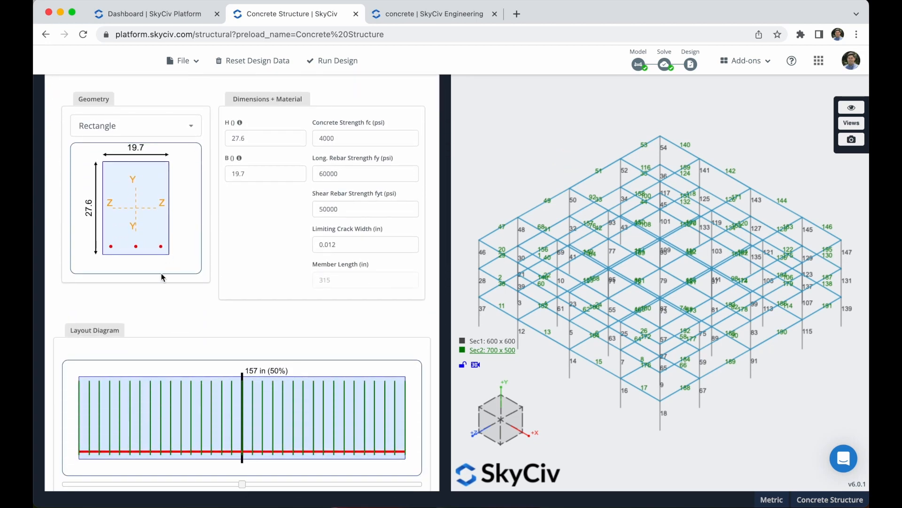
pyautogui.scroll(-8, 161, 273)
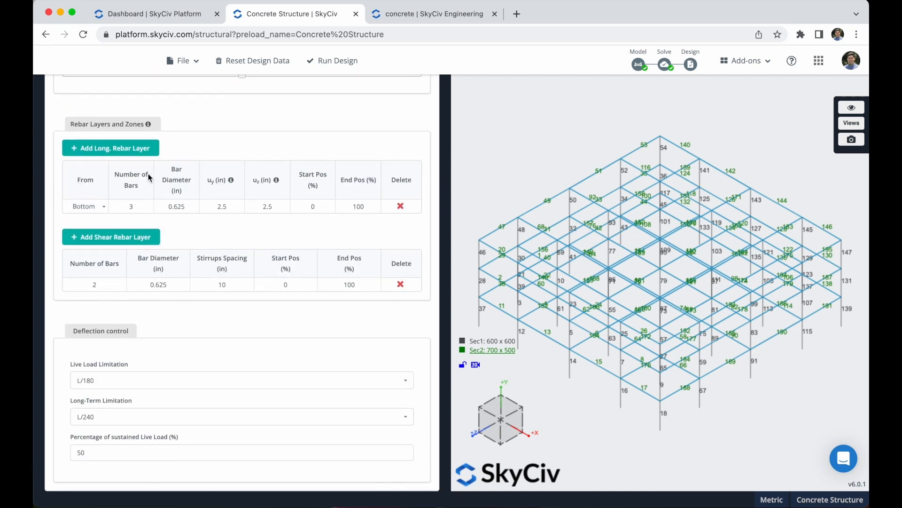
pyautogui.click(113, 149)
pyautogui.click(113, 149)
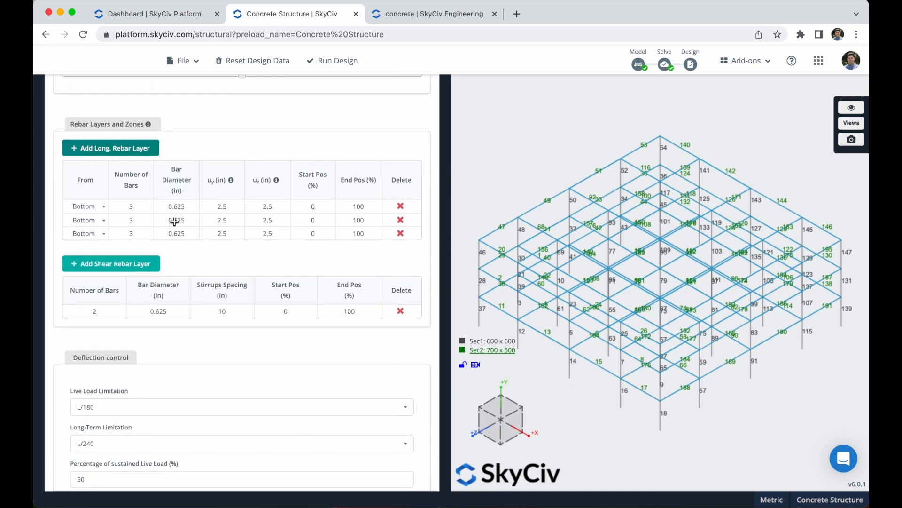
pyautogui.doubleClick(226, 221)
pyautogui.write('5')
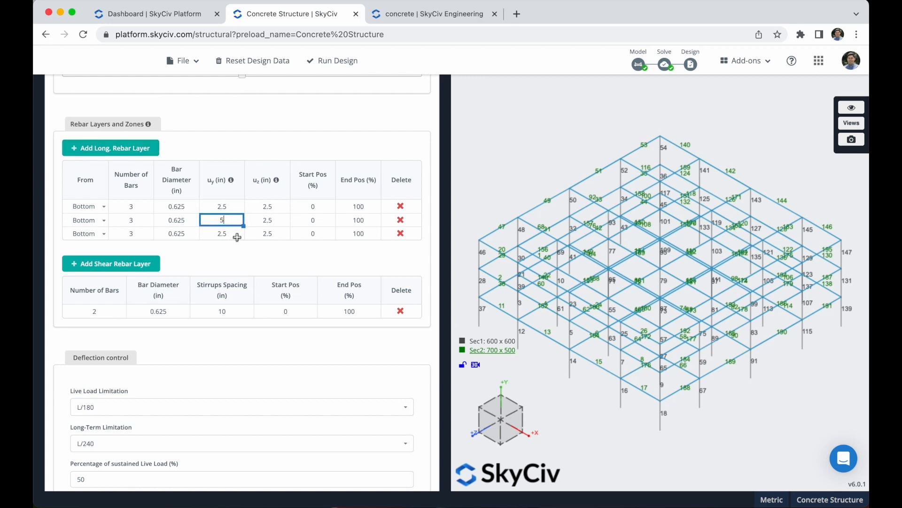
pyautogui.click(237, 246)
# Step: Place the first longitudinal rebar layer from the Top of the beam and check the layout and cross-section diagrams
pyautogui.scroll(3, 237, 247)
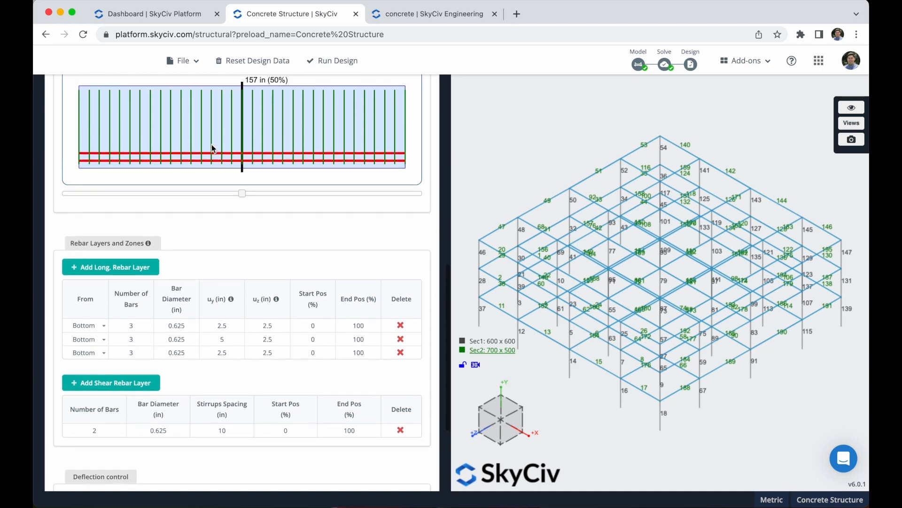
pyautogui.click(94, 330)
pyautogui.click(94, 330)
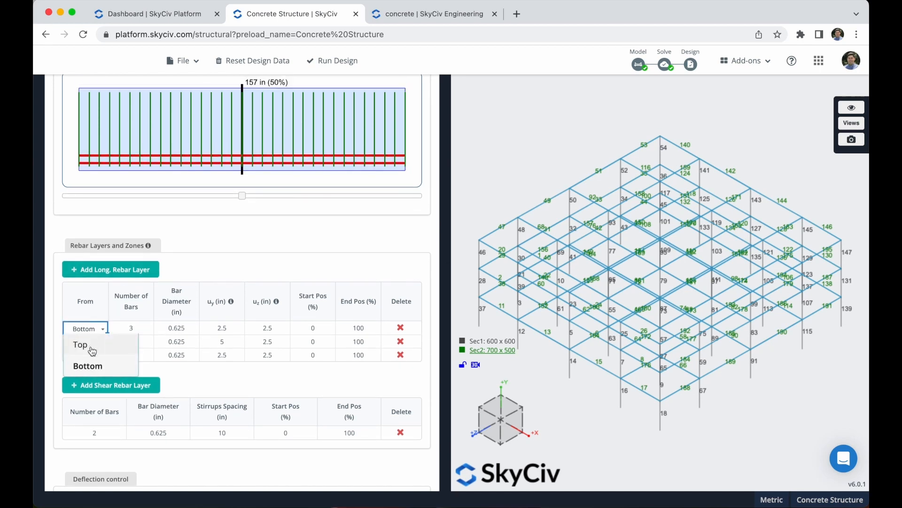
pyautogui.click(92, 351)
pyautogui.scroll(1, 224, 196)
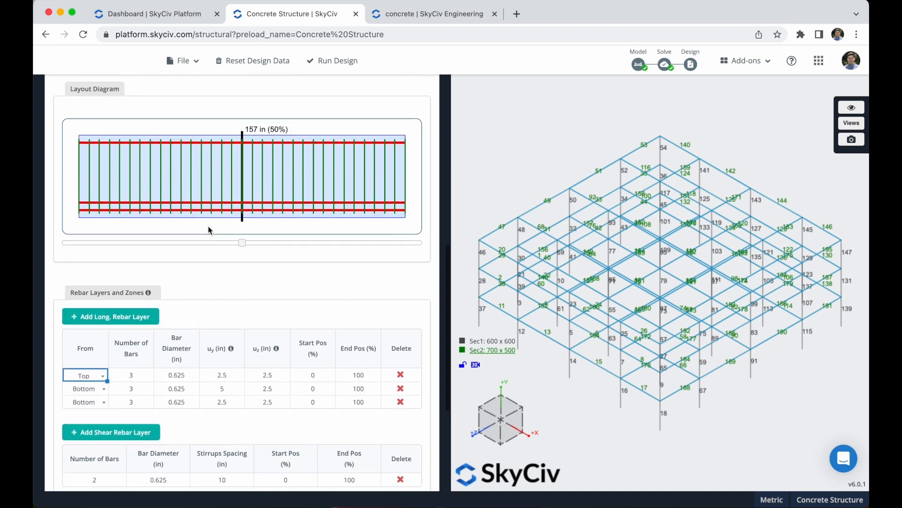
pyautogui.scroll(5, 224, 181)
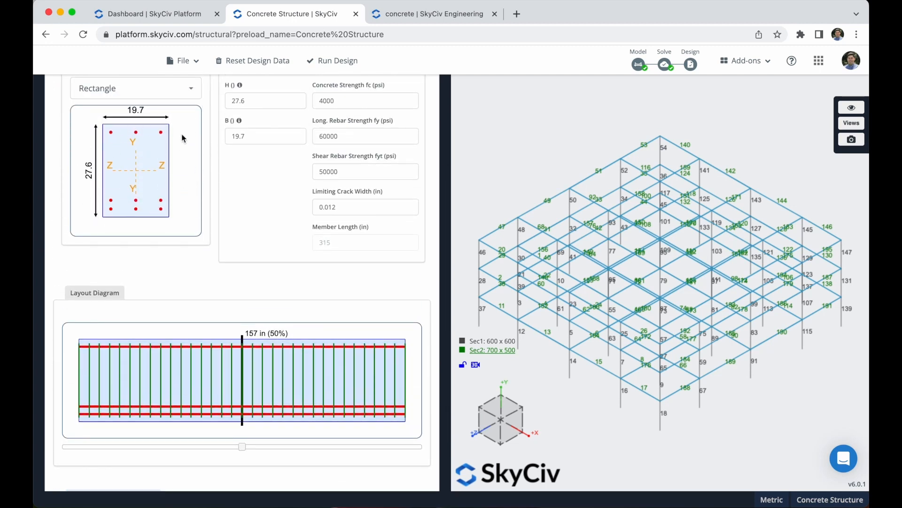
# Step: Set the number of bars in the 2.5 in bottom rebar layer to 4 and save the beam reinforcement layout
pyautogui.scroll(-10, 167, 244)
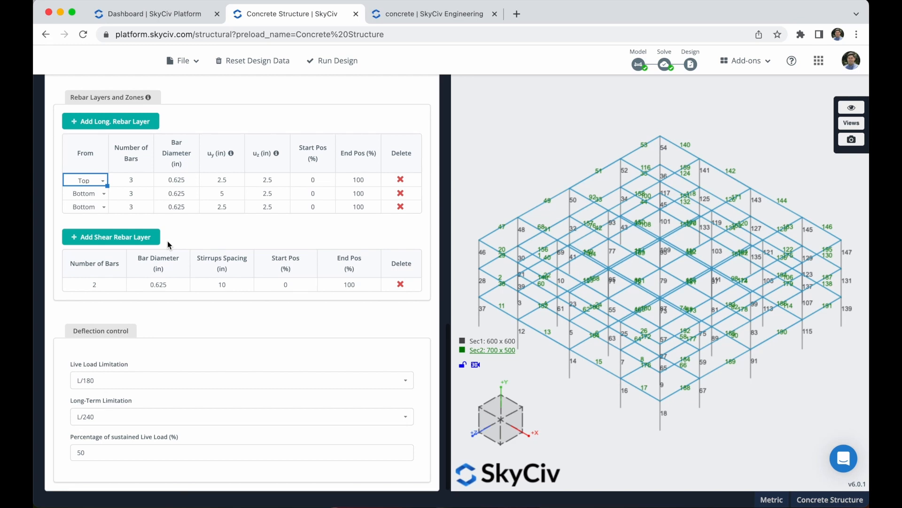
pyautogui.doubleClick(137, 207)
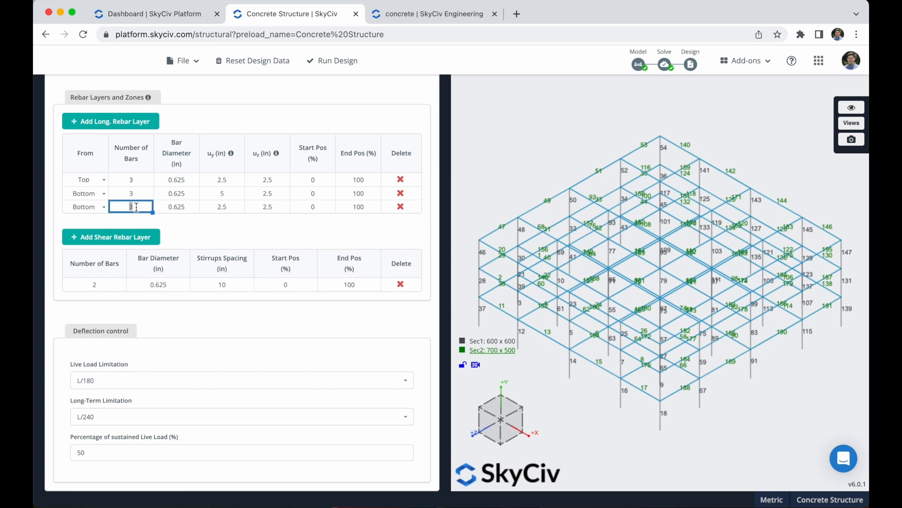
pyautogui.press('BackSpace')
pyautogui.click(205, 236)
pyautogui.scroll(8, 230, 169)
pyautogui.scroll(6, 230, 169)
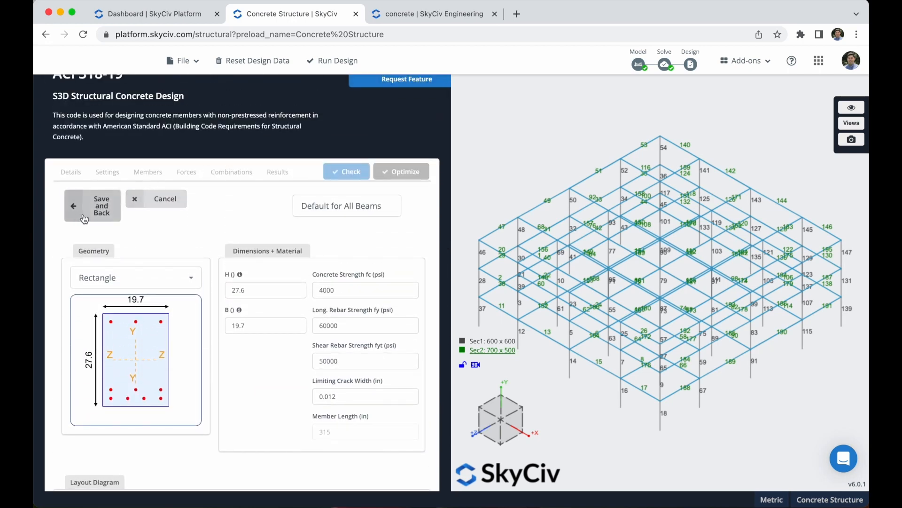
pyautogui.click(84, 218)
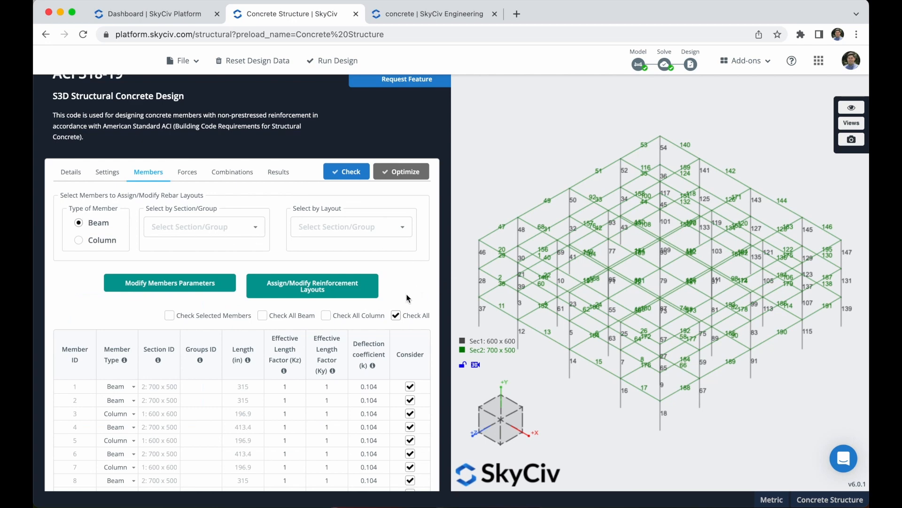
# Step: Run the ACI 318-19 design check on all members and review the beam member design status by section
pyautogui.scroll(-2, 406, 468)
pyautogui.scroll(-2, 406, 466)
pyautogui.scroll(5, 374, 289)
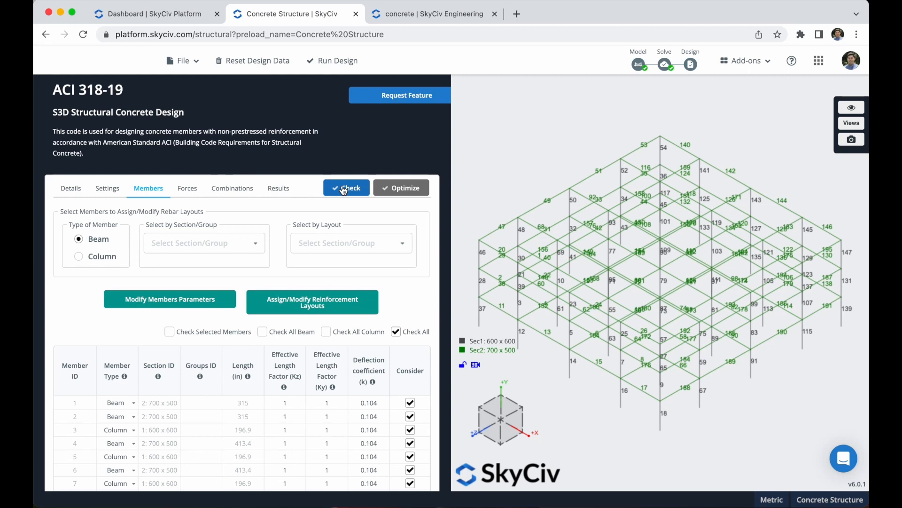
pyautogui.click(344, 189)
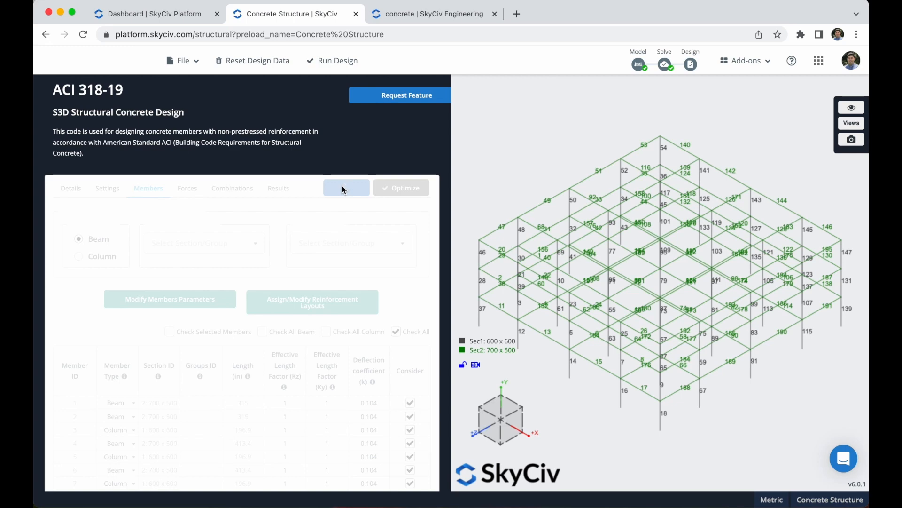
pyautogui.scroll(-2, 355, 316)
pyautogui.scroll(-1, 356, 316)
pyautogui.scroll(-1, 351, 330)
pyautogui.scroll(-2, 352, 329)
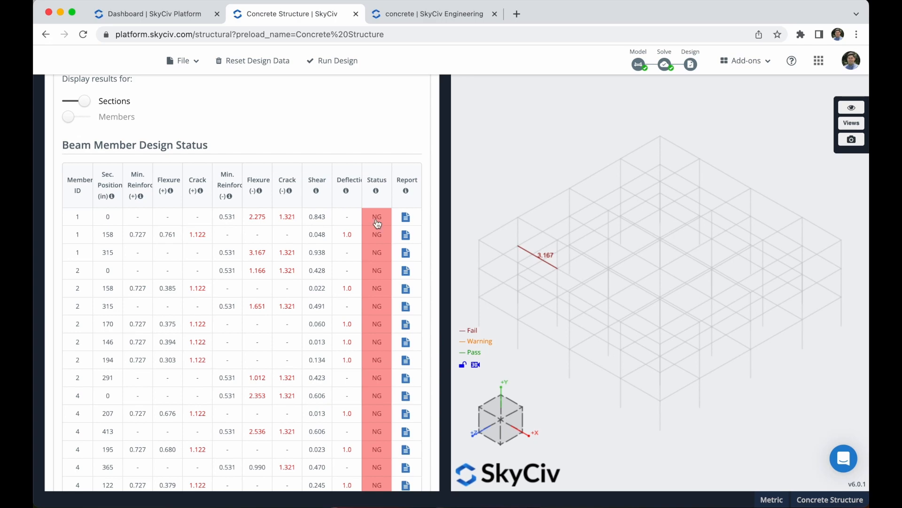
# Step: Examine the moment resistance, tension reinforcement and crack width checks in member 1's design report at section position 0, and close the report
pyautogui.click(408, 219)
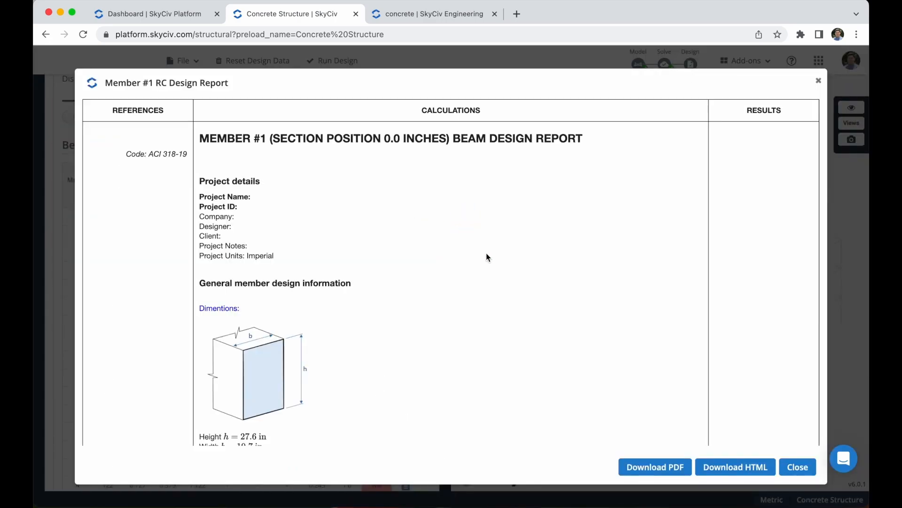
pyautogui.scroll(-15, 488, 256)
pyautogui.scroll(-15, 488, 257)
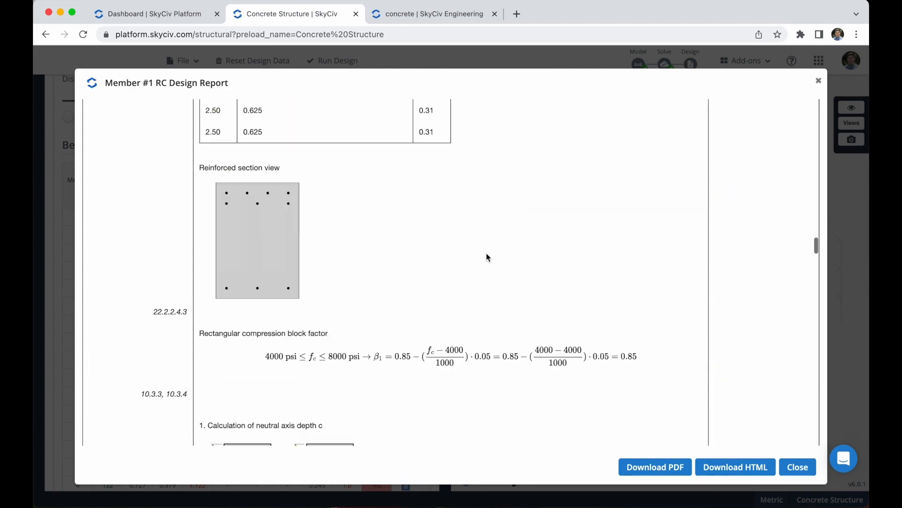
pyautogui.scroll(-15, 487, 256)
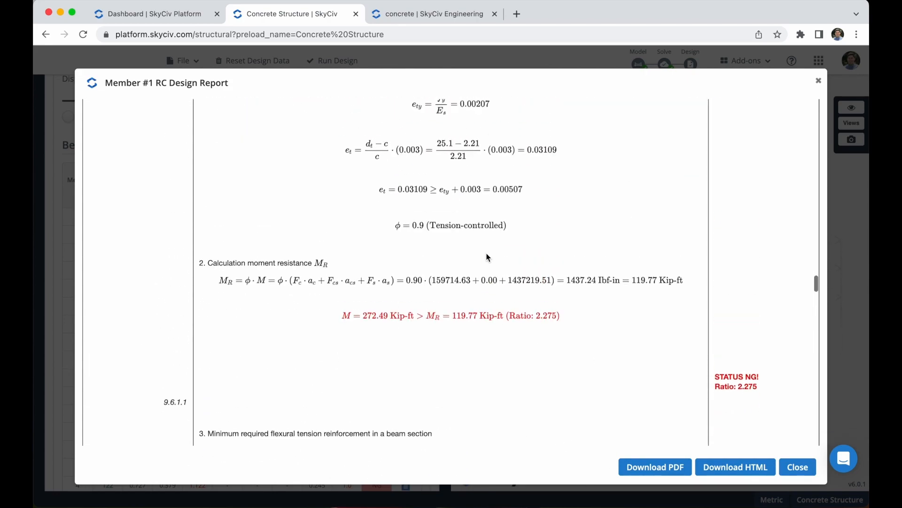
pyautogui.moveTo(429, 316); pyautogui.dragTo(602, 315)
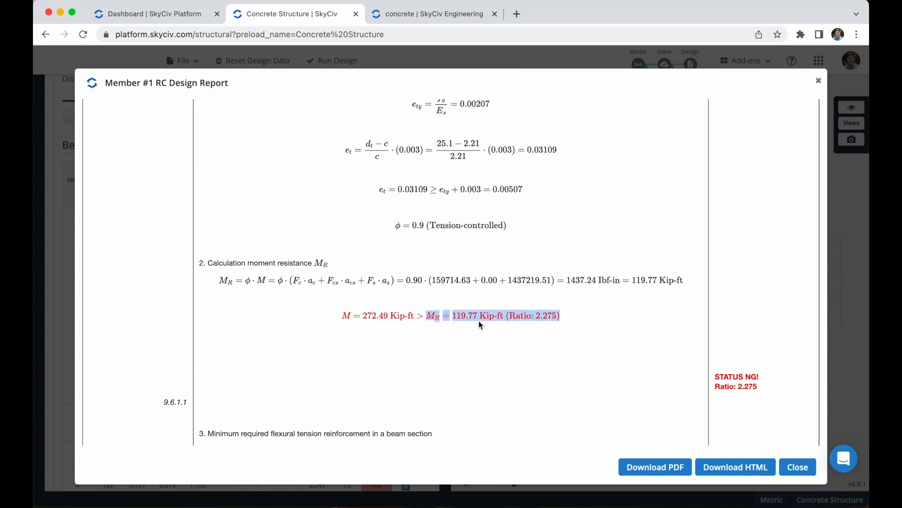
pyautogui.click(487, 335)
pyautogui.moveTo(413, 316); pyautogui.dragTo(368, 316)
pyautogui.scroll(-15, 511, 358)
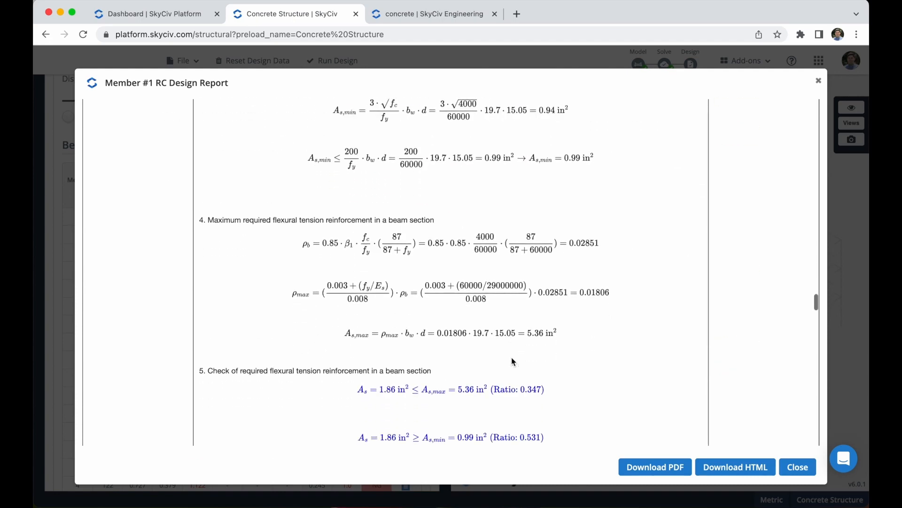
pyautogui.scroll(-10, 512, 361)
pyautogui.scroll(4, 511, 361)
pyautogui.scroll(1, 512, 359)
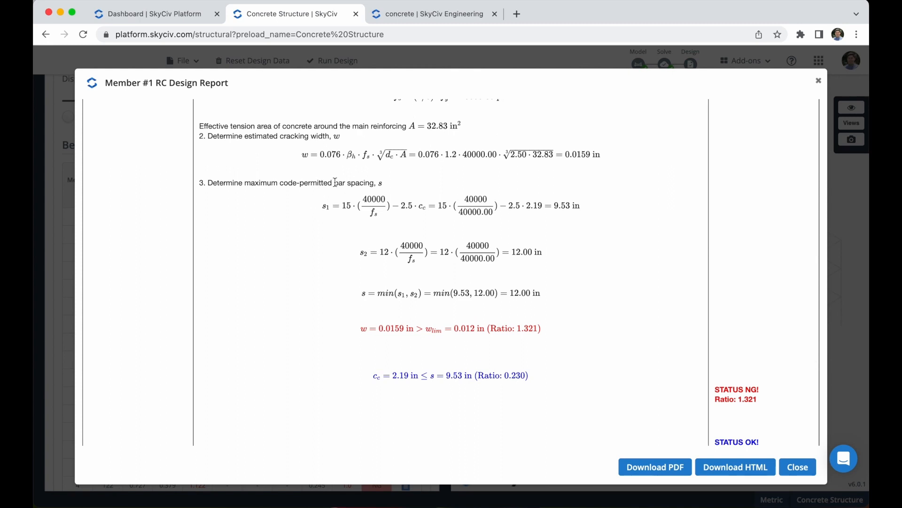
pyautogui.moveTo(335, 182); pyautogui.dragTo(375, 182)
pyautogui.click(797, 467)
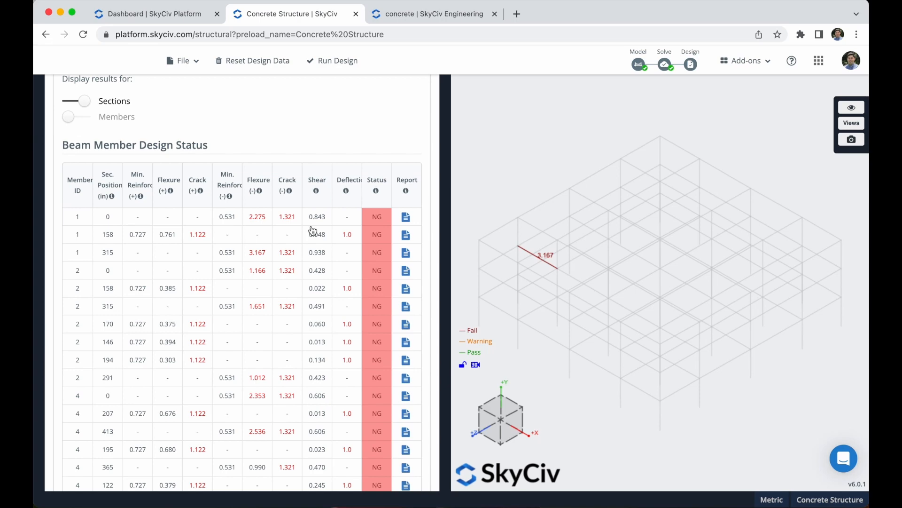
# Step: Run the section reinforcement optimization with the default rebar limits and accept updating the layouts with the optimized reinforcement
pyautogui.scroll(4, 327, 162)
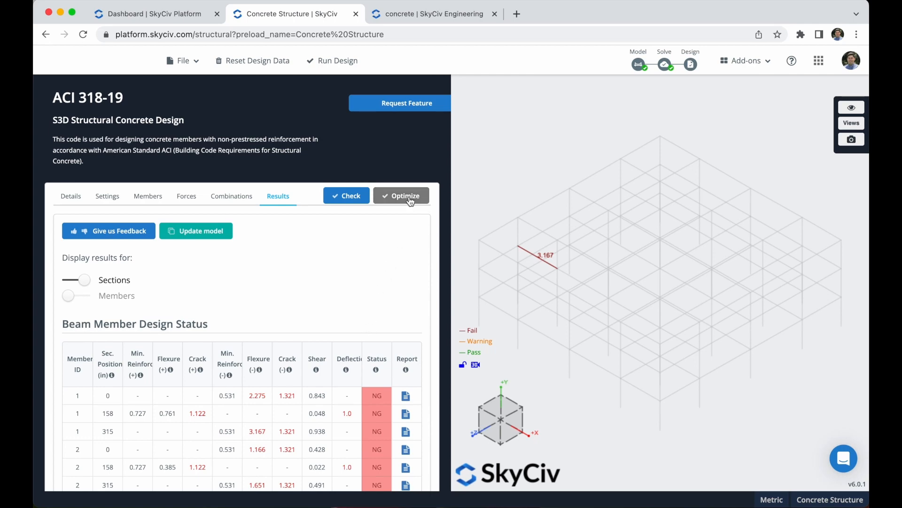
pyautogui.click(410, 201)
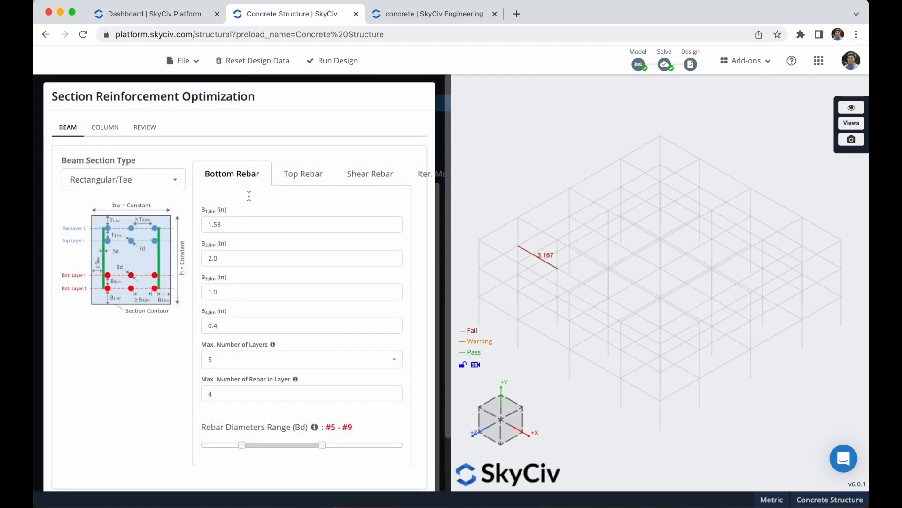
pyautogui.click(233, 229)
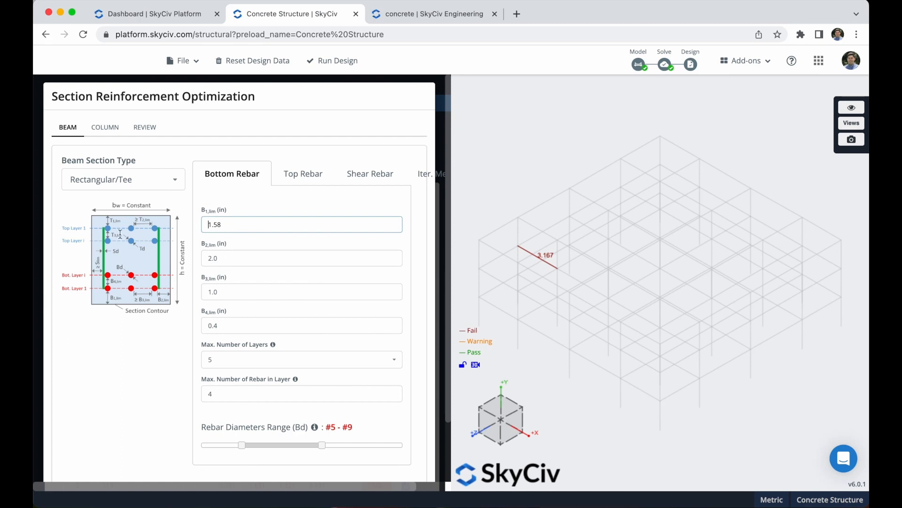
pyautogui.scroll(-3, 196, 374)
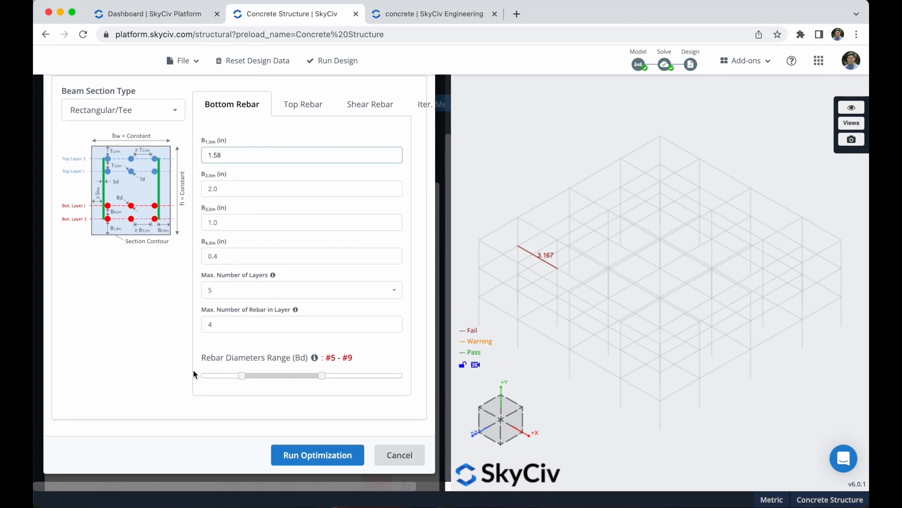
pyautogui.click(308, 455)
pyautogui.click(301, 455)
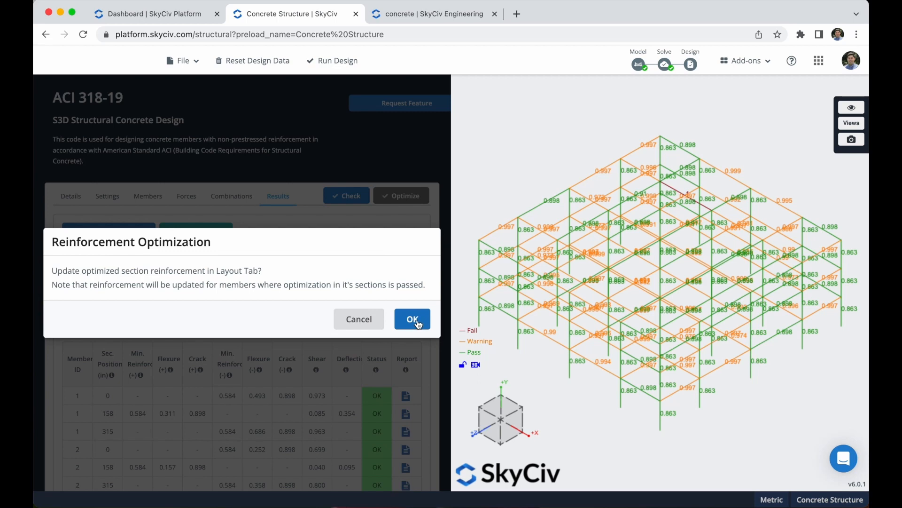
pyautogui.click(413, 319)
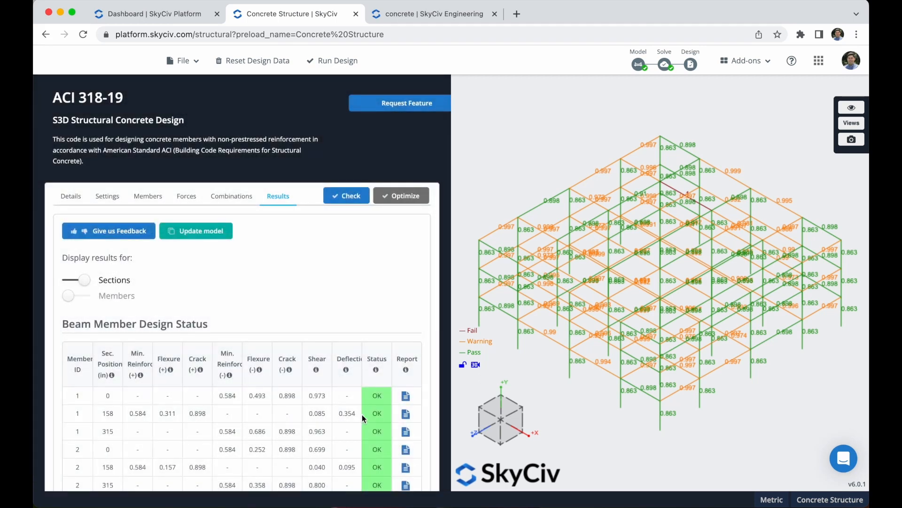
# Step: Review the optimized beam statuses and examine member 1's report at section position 0 for its optimization iterations, reinforced section and moment check
pyautogui.scroll(-1, 364, 418)
pyautogui.scroll(-5, 373, 329)
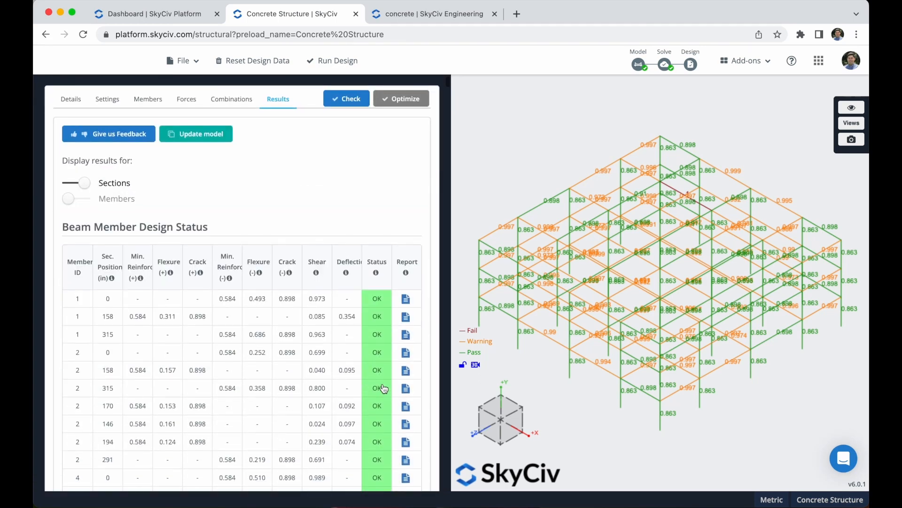
pyautogui.scroll(5, 381, 386)
pyautogui.scroll(-2, 384, 388)
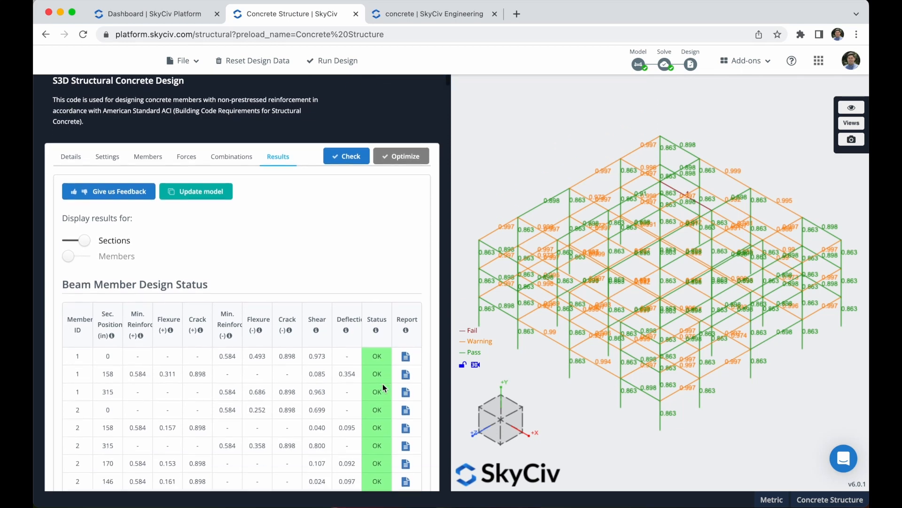
pyautogui.click(406, 353)
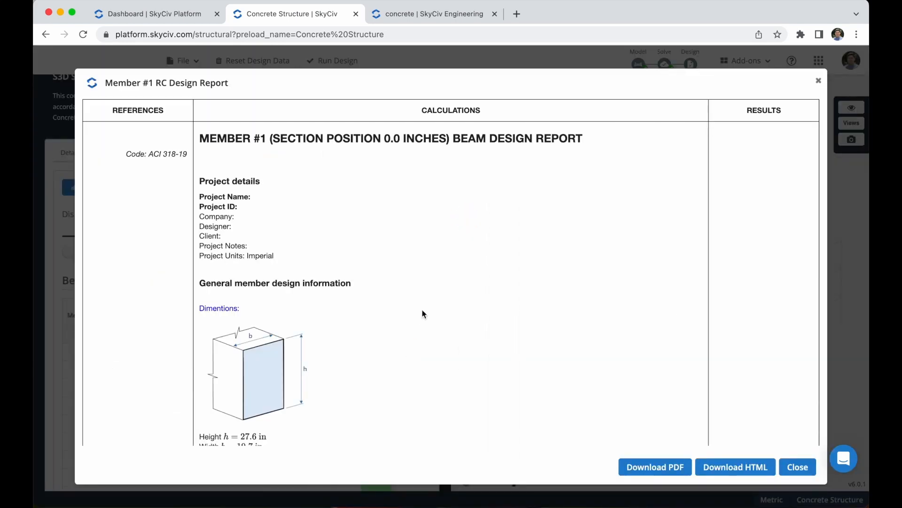
pyautogui.scroll(-20, 371, 342)
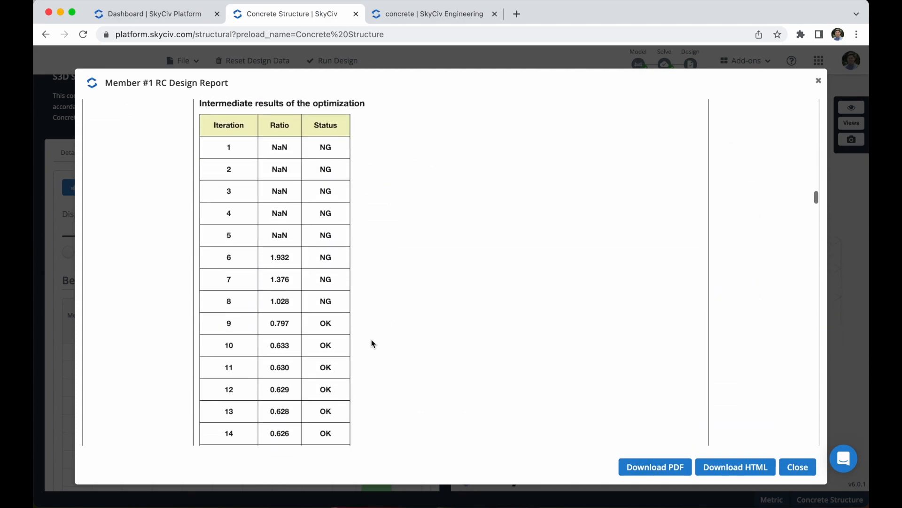
pyautogui.scroll(-10, 371, 339)
pyautogui.scroll(5, 371, 335)
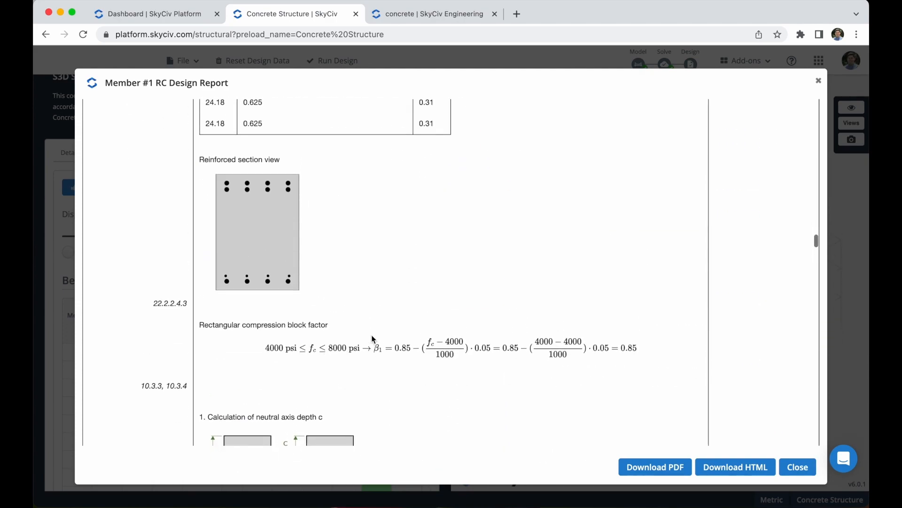
pyautogui.scroll(1, 372, 338)
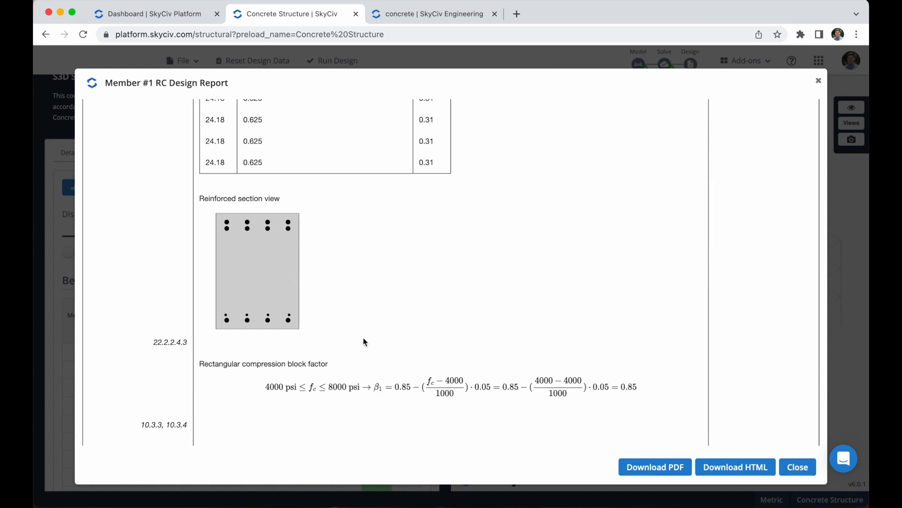
pyautogui.scroll(-20, 408, 336)
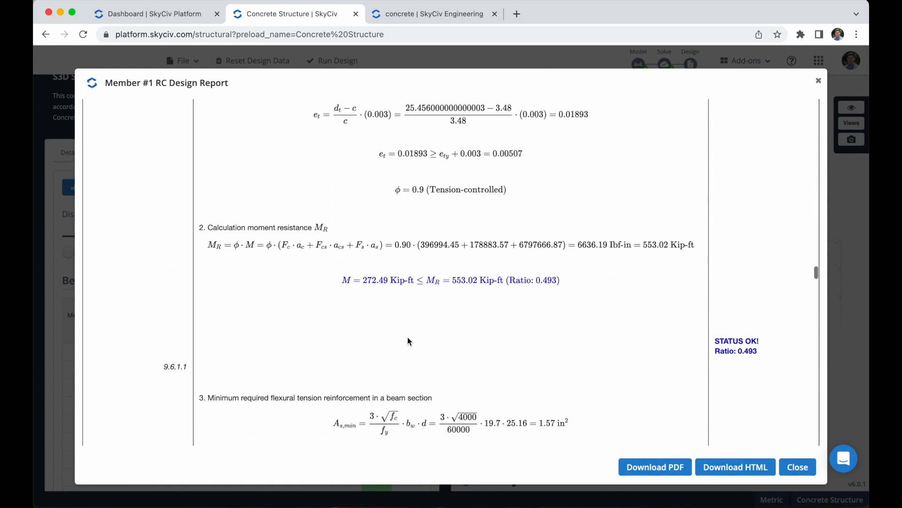
pyautogui.scroll(-20, 407, 336)
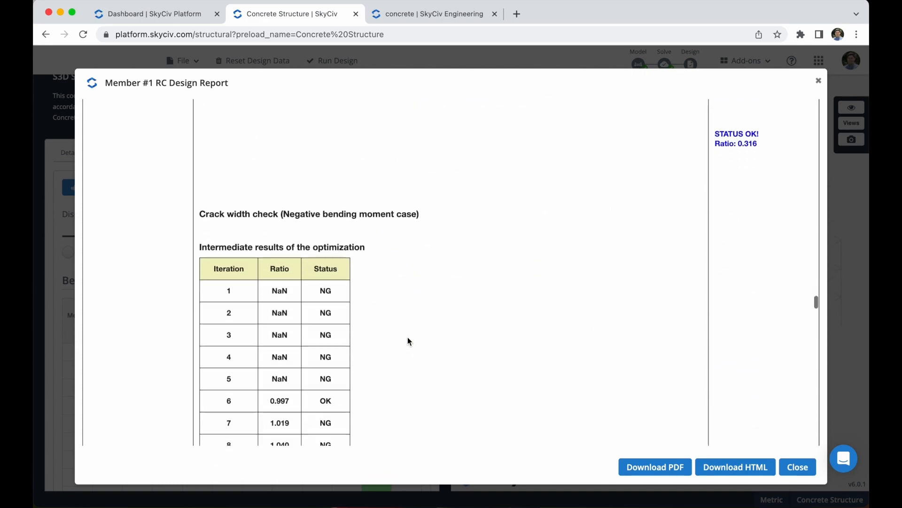
pyautogui.click(798, 467)
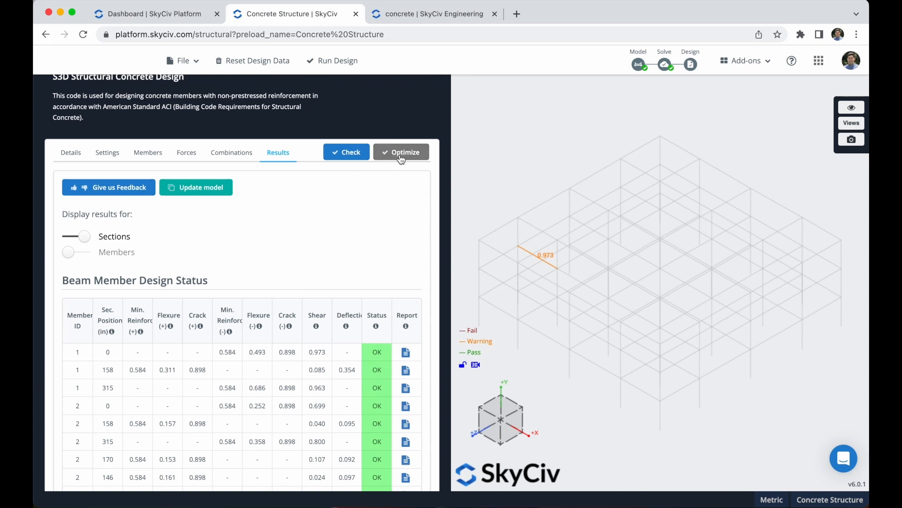
# Step: Return to the solved results and start a reinforced concrete plate design with the ACI 318-19 code
pyautogui.scroll(2, 380, 209)
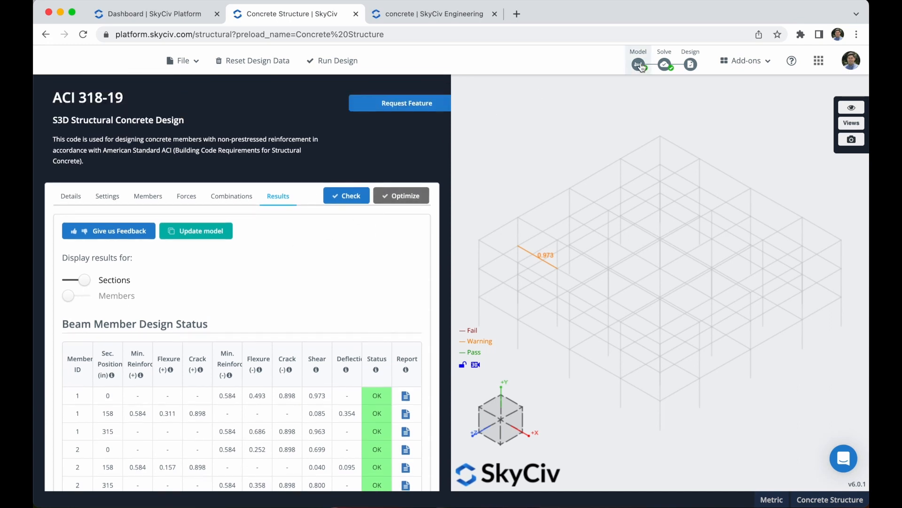
pyautogui.moveTo(666, 67)
pyautogui.click(672, 87)
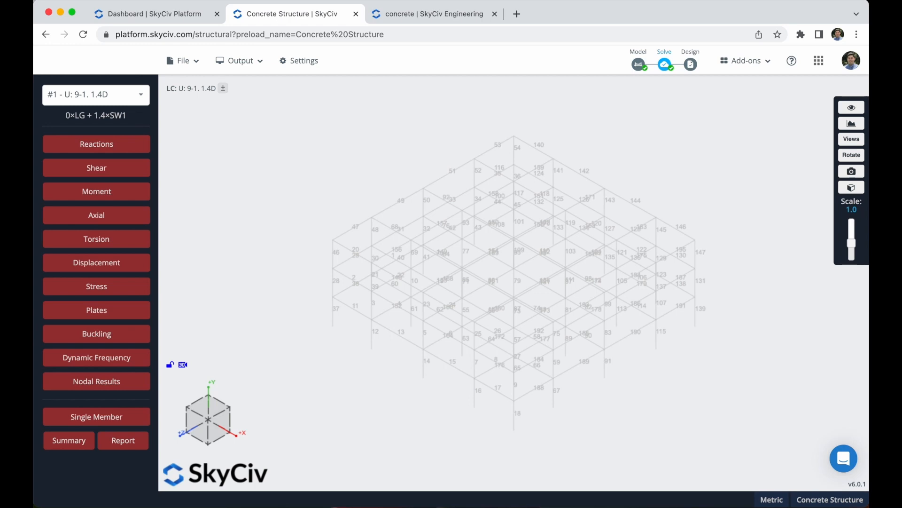
pyautogui.click(691, 65)
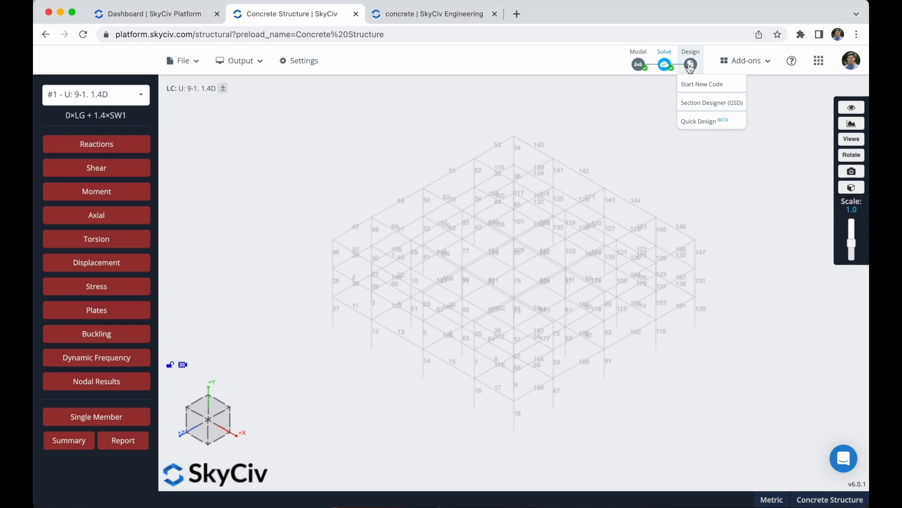
pyautogui.click(704, 87)
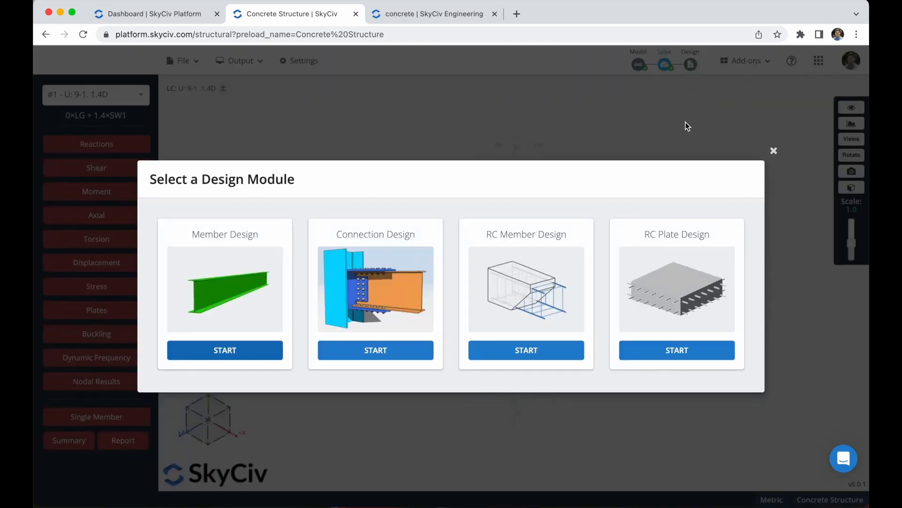
pyautogui.click(667, 348)
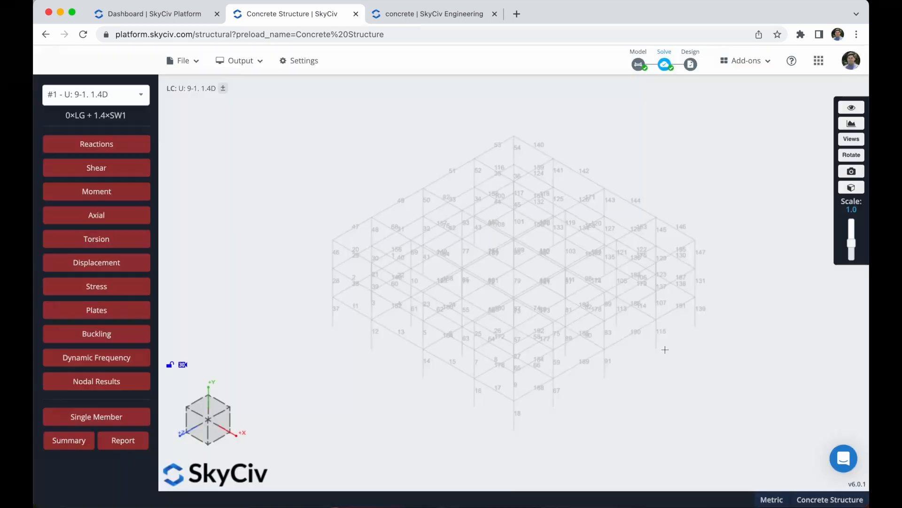
pyautogui.click(405, 282)
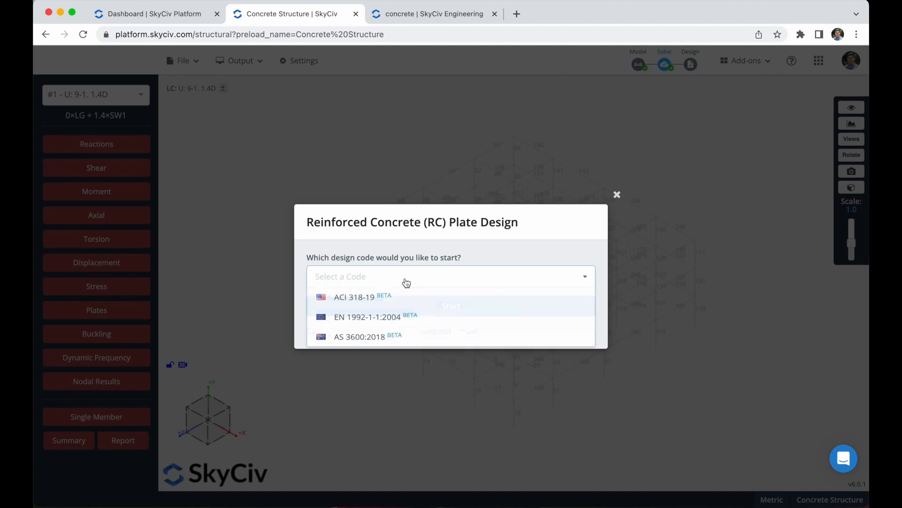
pyautogui.click(352, 300)
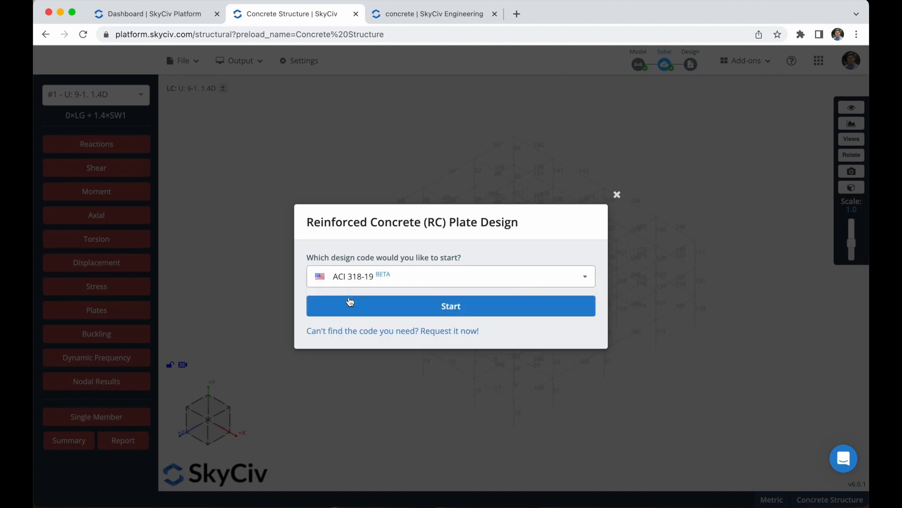
pyautogui.click(416, 313)
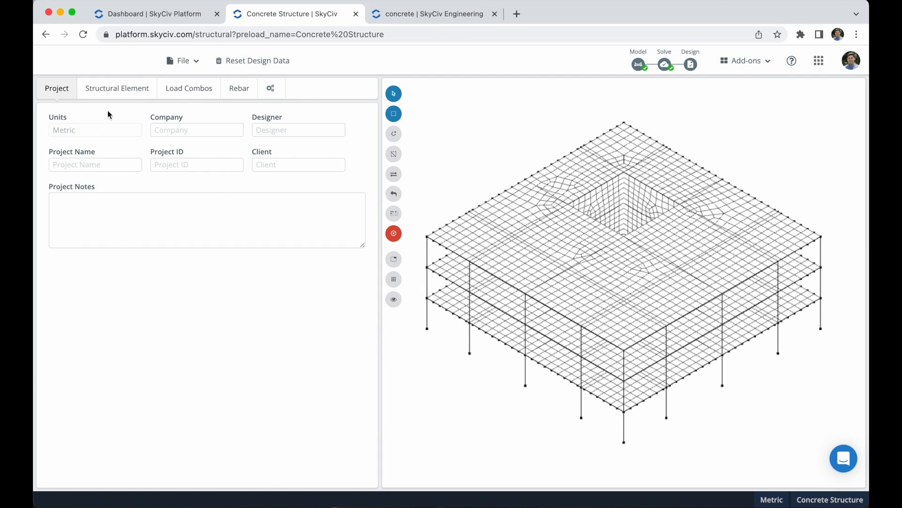
# Step: Examine the structural element settings for type, rebar direction, crack width limits, optimization values, material grades and strength reduction factors
pyautogui.click(103, 94)
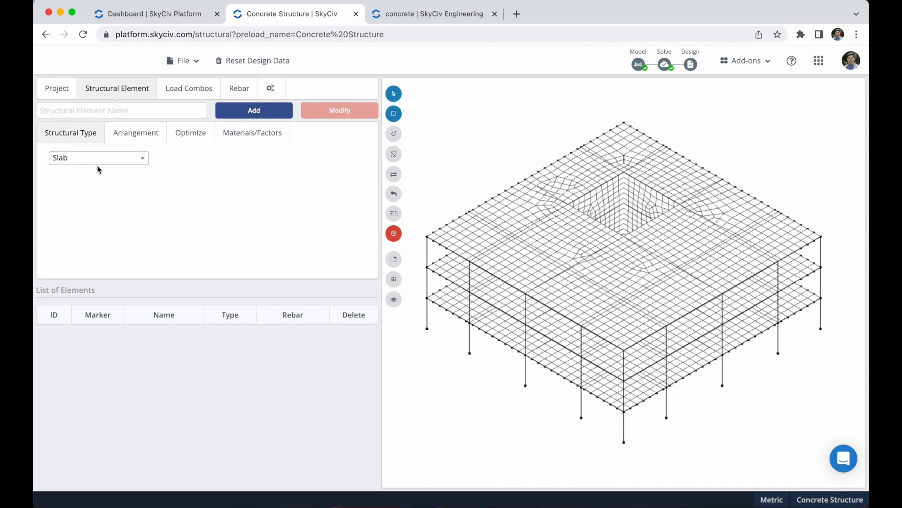
pyautogui.click(135, 134)
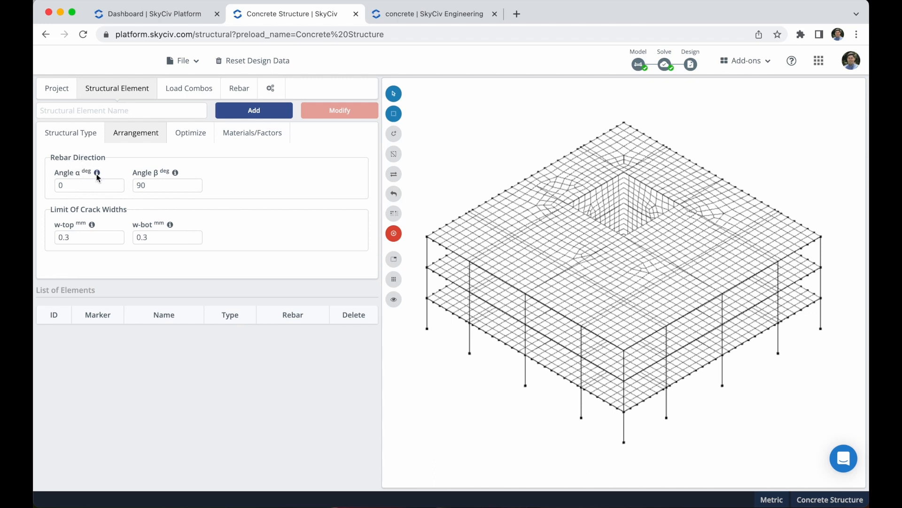
pyautogui.moveTo(97, 174)
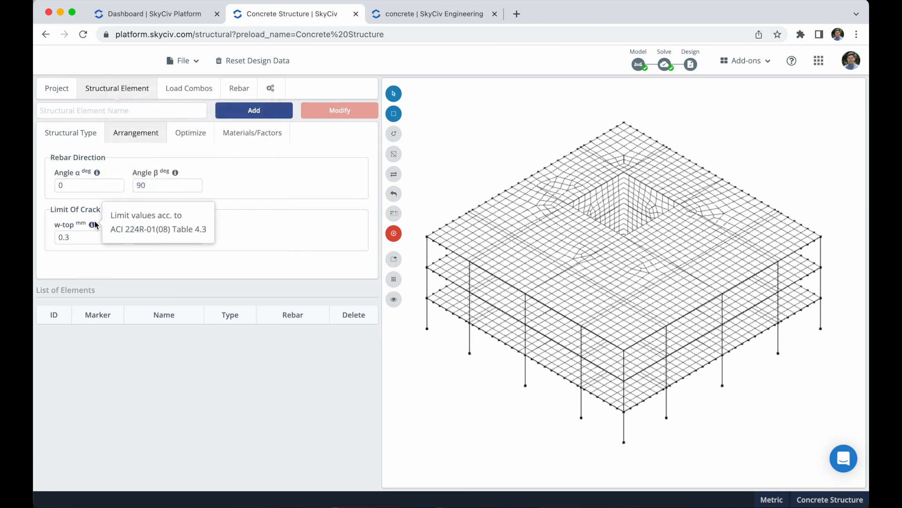
pyautogui.moveTo(92, 226)
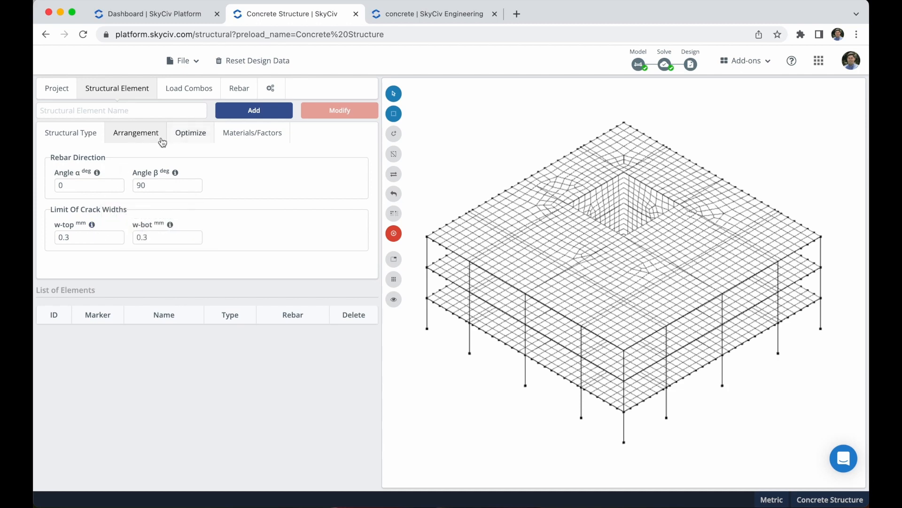
pyautogui.click(186, 140)
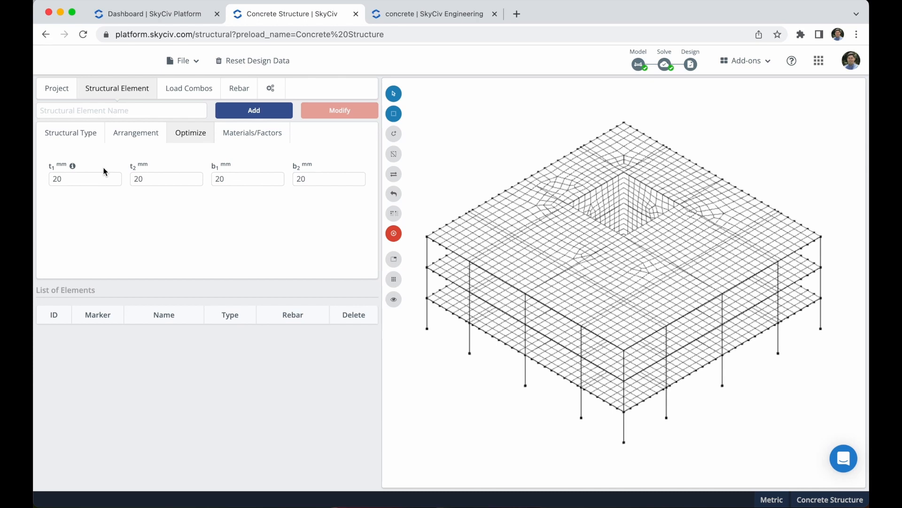
pyautogui.moveTo(72, 167)
pyautogui.click(253, 133)
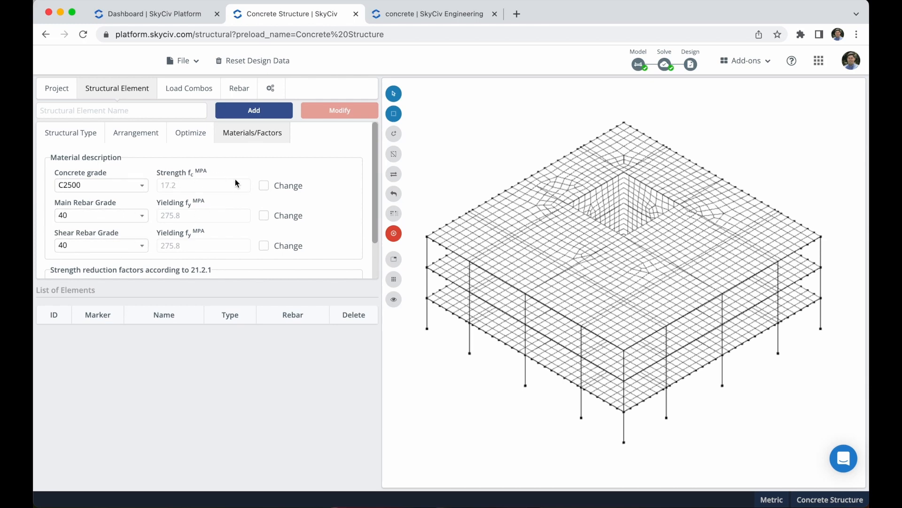
pyautogui.click(288, 186)
pyautogui.click(291, 188)
pyautogui.scroll(-2, 272, 224)
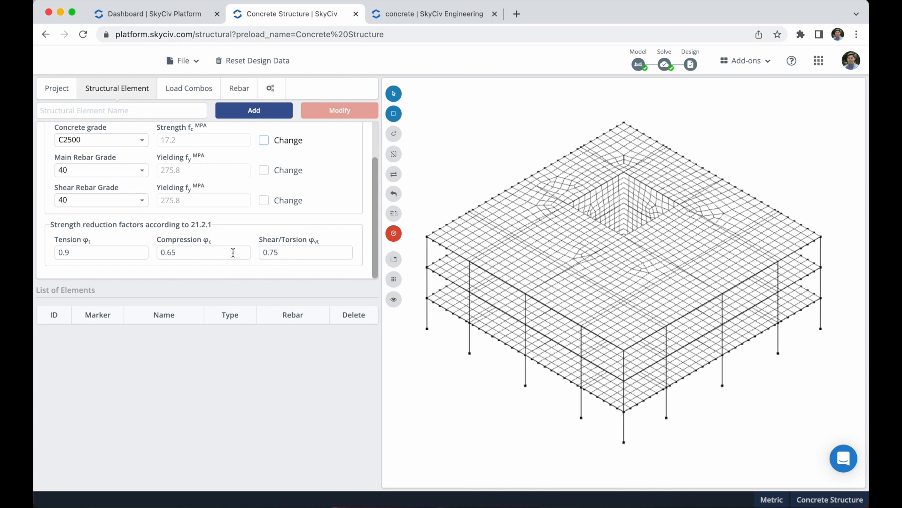
pyautogui.scroll(3, 238, 224)
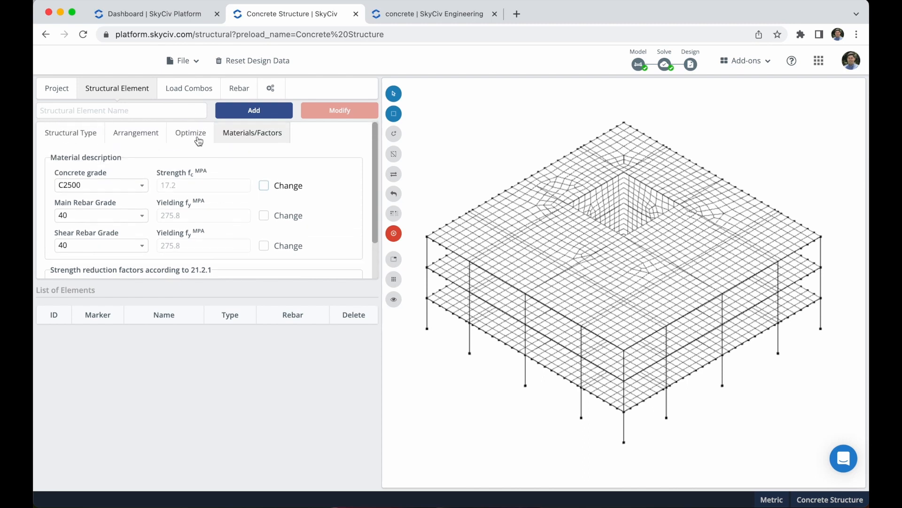
# Step: Assign load combination U: 9-1. 1.4D to the strength check and U: 9-2. 1.2D + 1.6L + 0.5(Lr or S or R) to the serviceability check
pyautogui.click(183, 98)
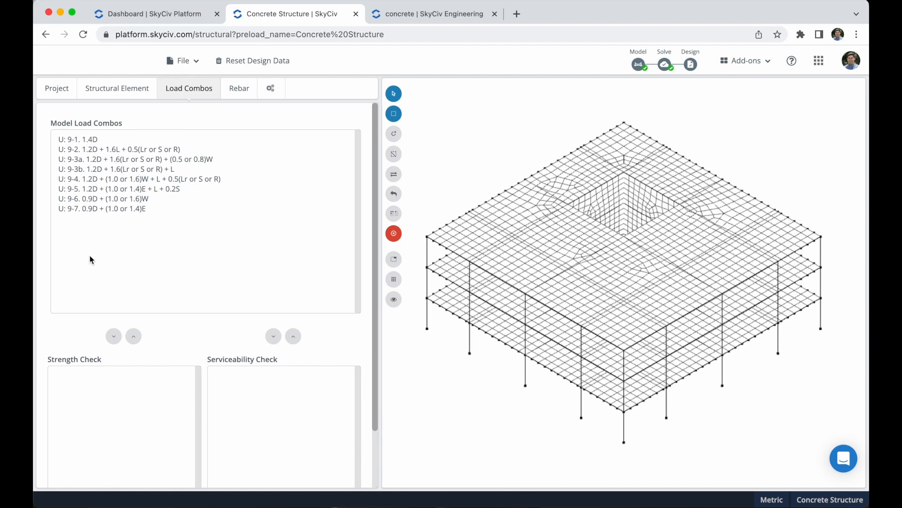
pyautogui.click(89, 140)
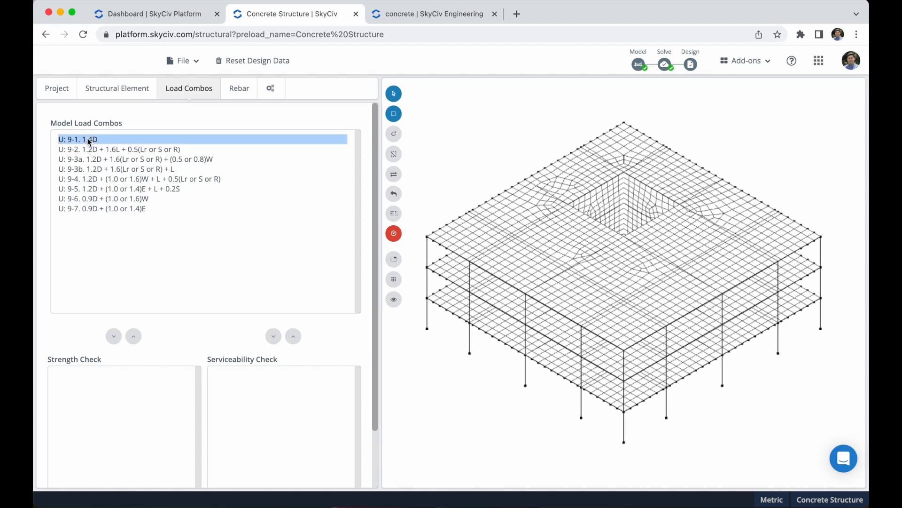
pyautogui.click(113, 336)
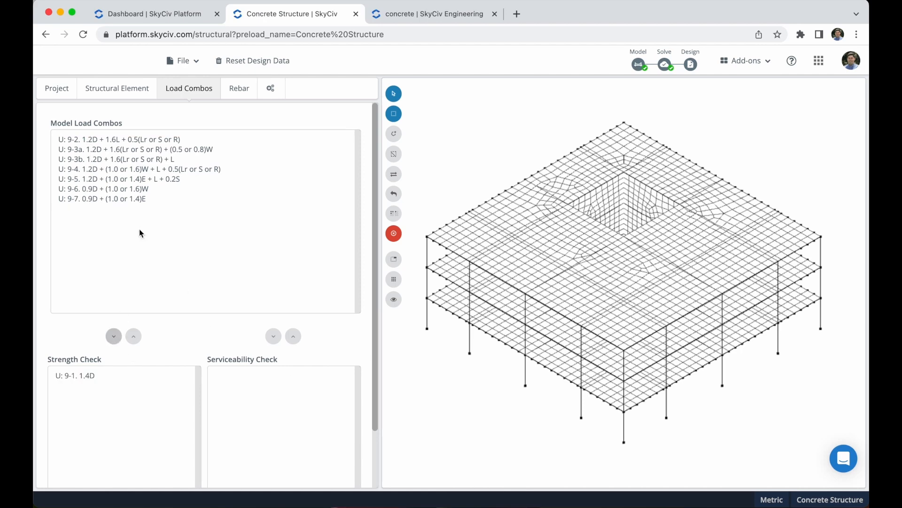
pyautogui.click(103, 139)
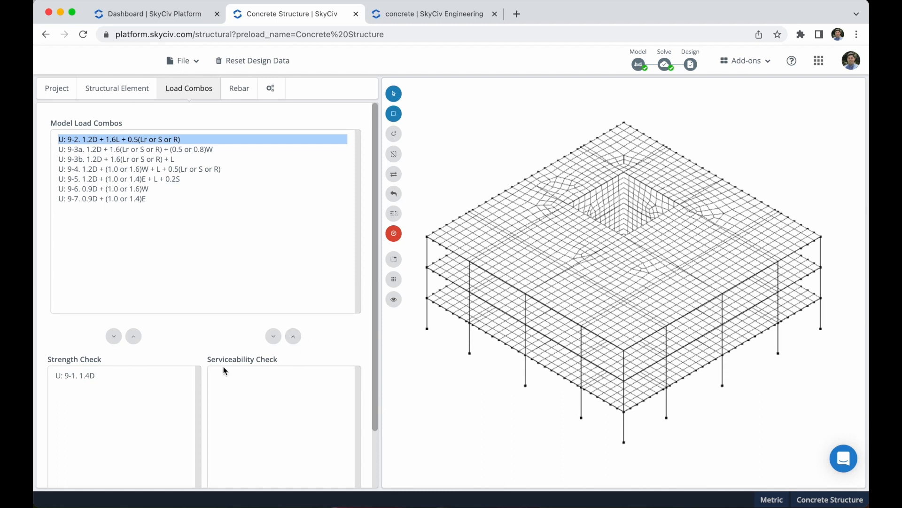
pyautogui.click(273, 336)
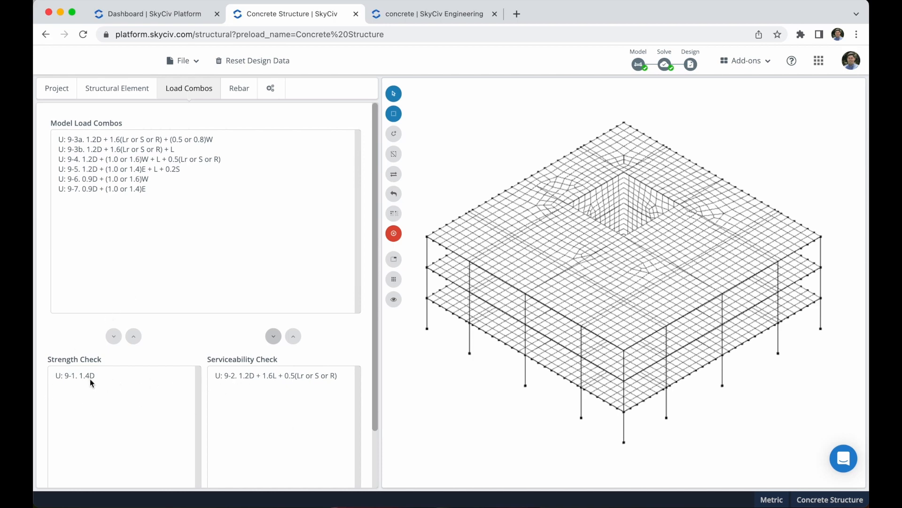
# Step: Select a 12-plate patch at the roof slab's left corner with a polygon outline and add it as a slab element
pyautogui.click(238, 91)
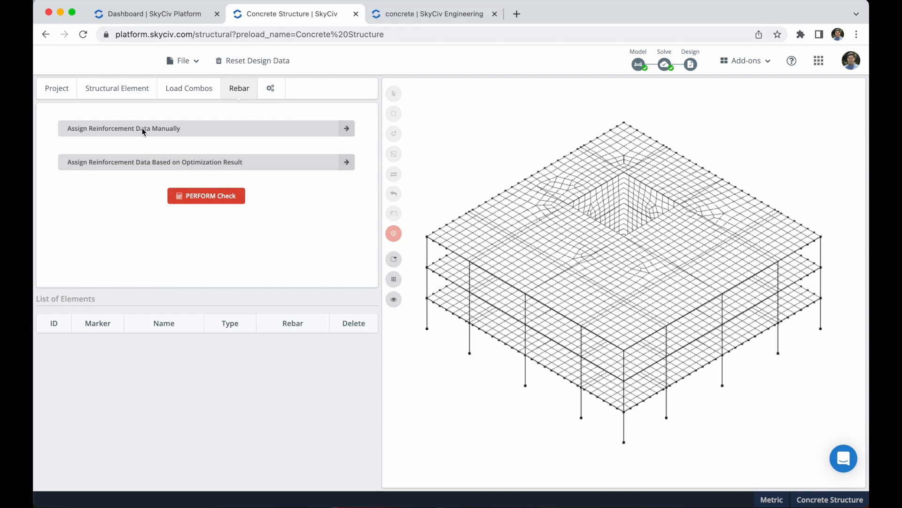
pyautogui.click(109, 97)
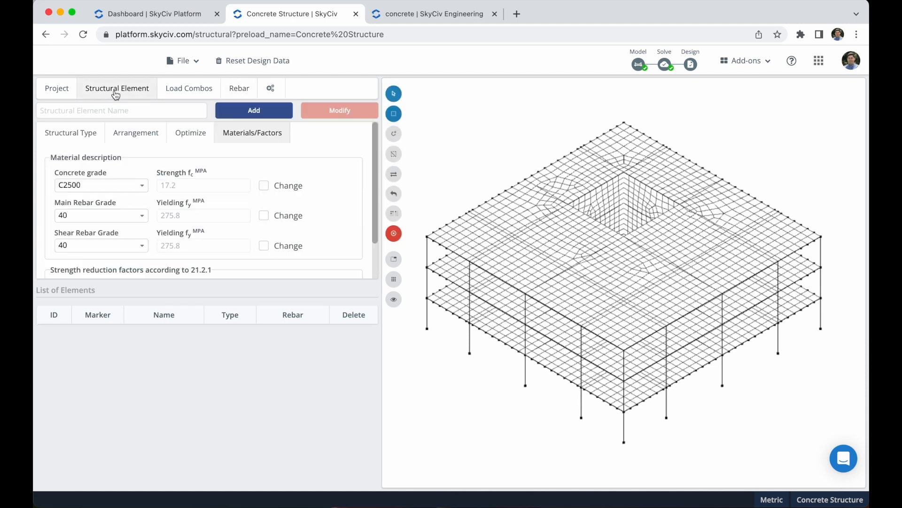
pyautogui.click(394, 134)
pyautogui.click(417, 235)
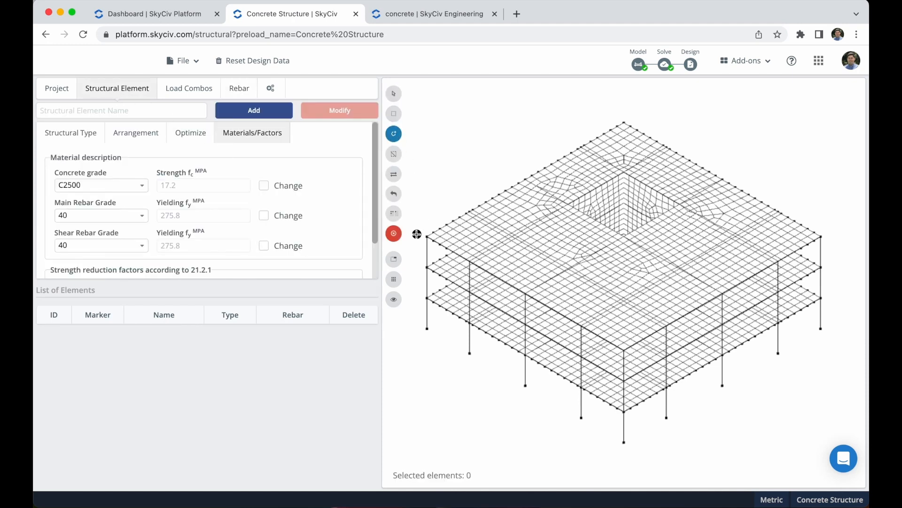
pyautogui.click(445, 217)
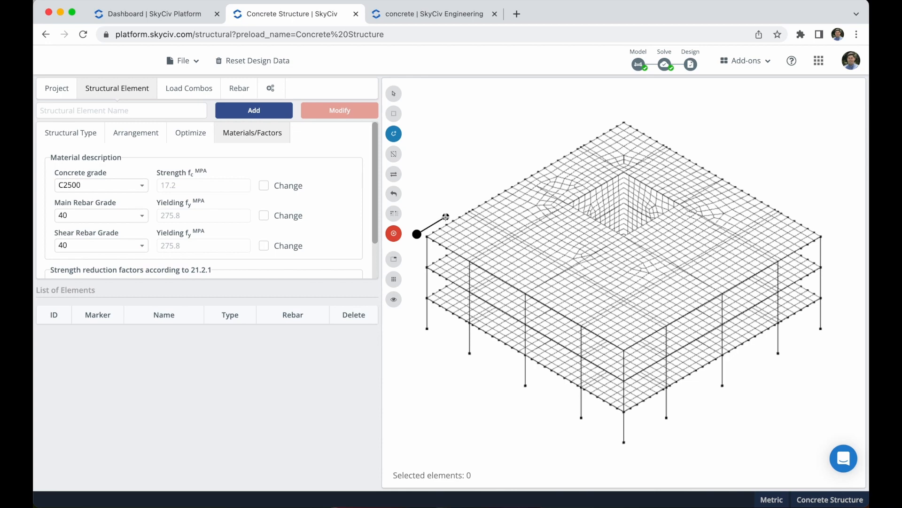
pyautogui.click(480, 240)
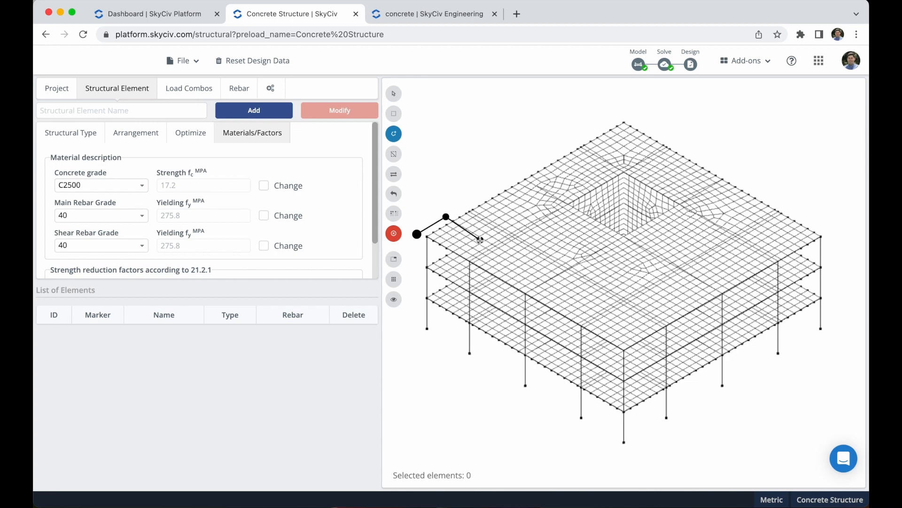
pyautogui.click(442, 263)
pyautogui.click(417, 235)
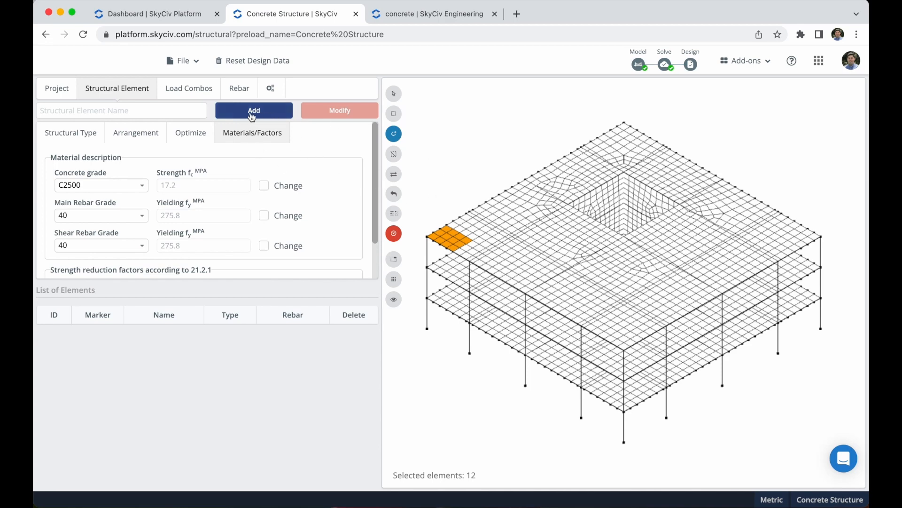
pyautogui.click(253, 113)
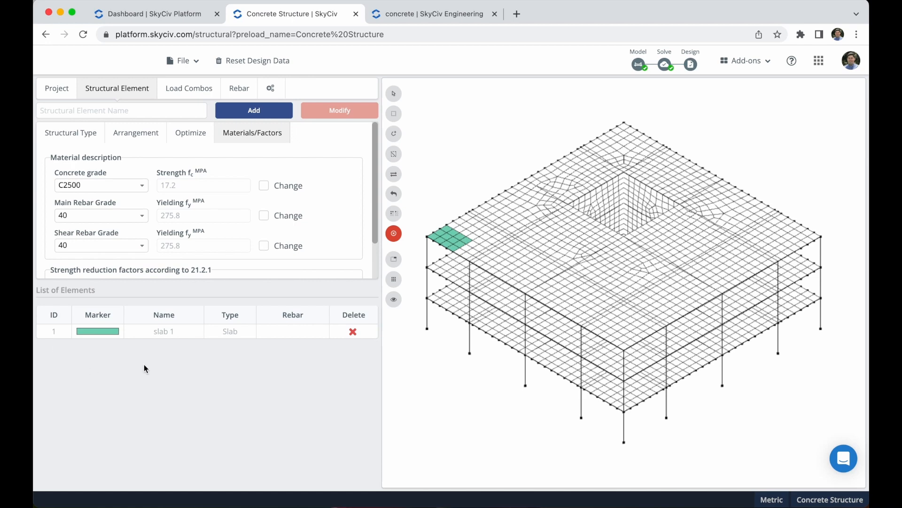
# Step: Select slab 1 and open its reinforcement assignment based on the optimization result
pyautogui.click(236, 93)
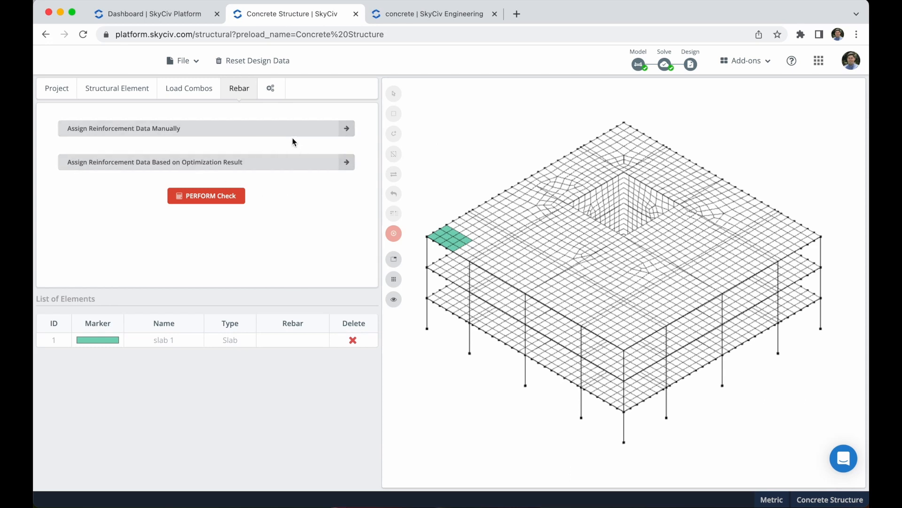
pyautogui.moveTo(271, 171)
pyautogui.click(271, 170)
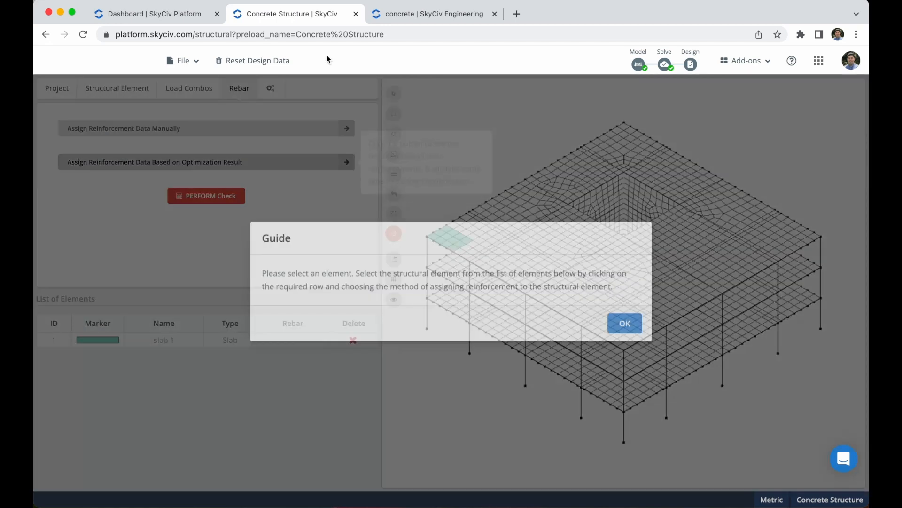
pyautogui.click(632, 326)
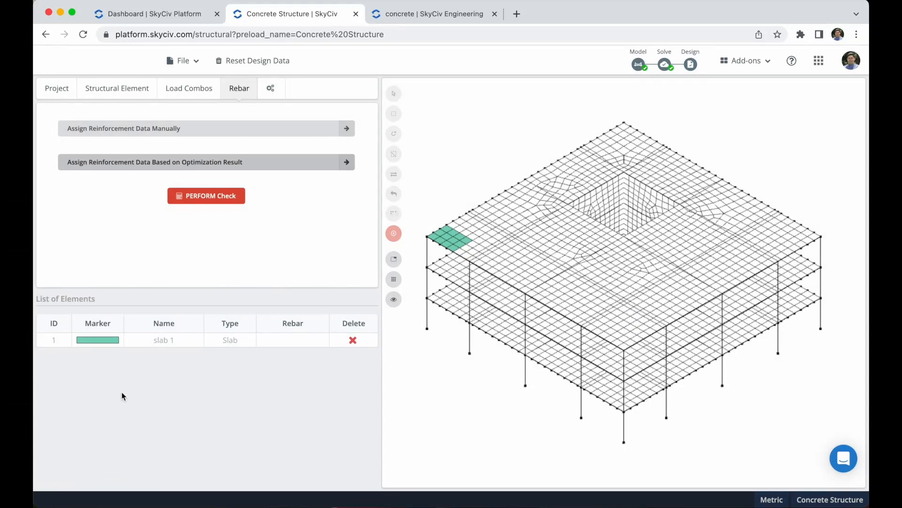
pyautogui.click(55, 340)
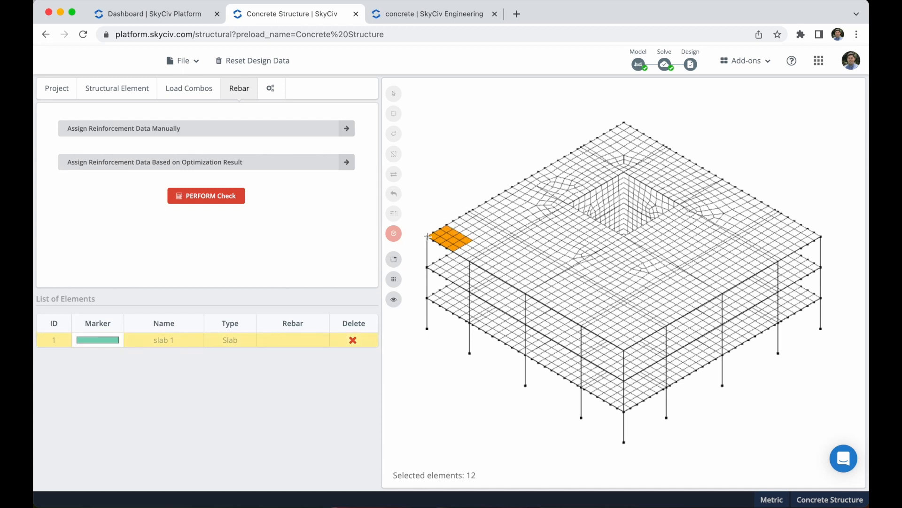
pyautogui.click(262, 161)
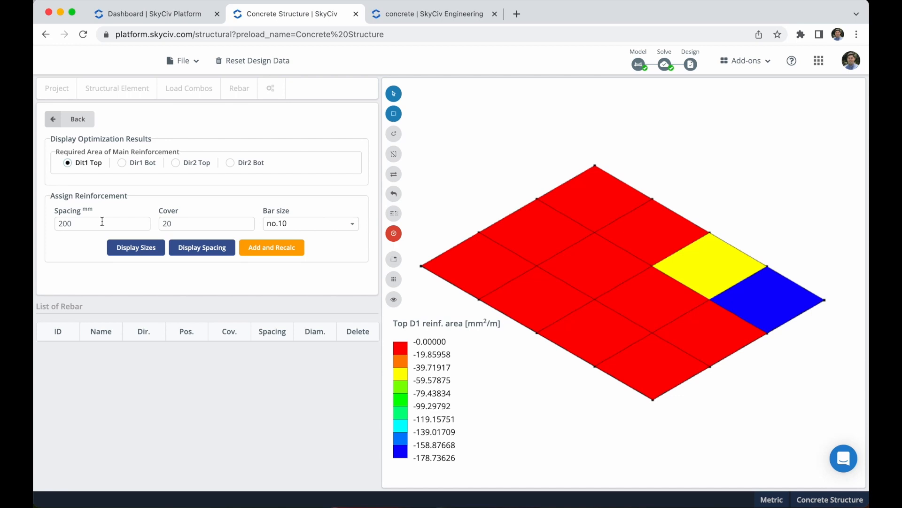
# Step: Pick bar size no.16 and display the optimized bar sizes and spacing for direction 1 top on all 12 slab plates
pyautogui.click(288, 224)
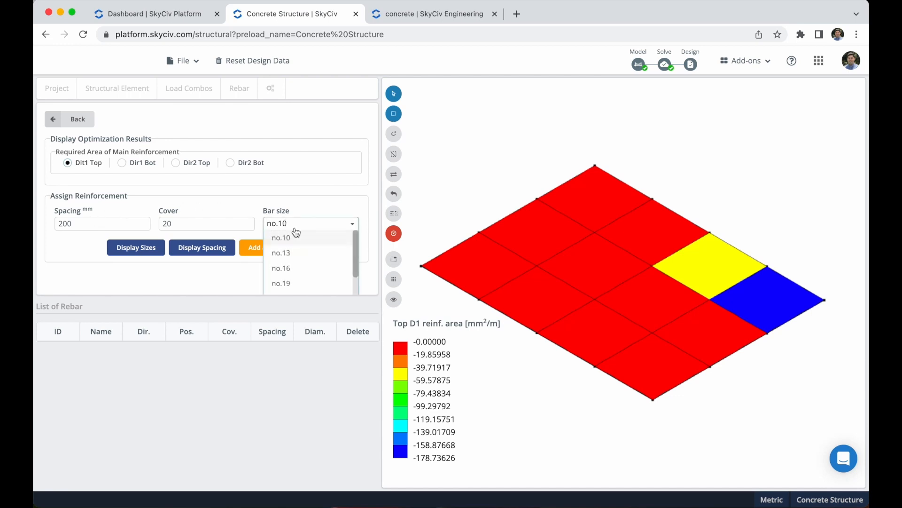
pyautogui.click(289, 269)
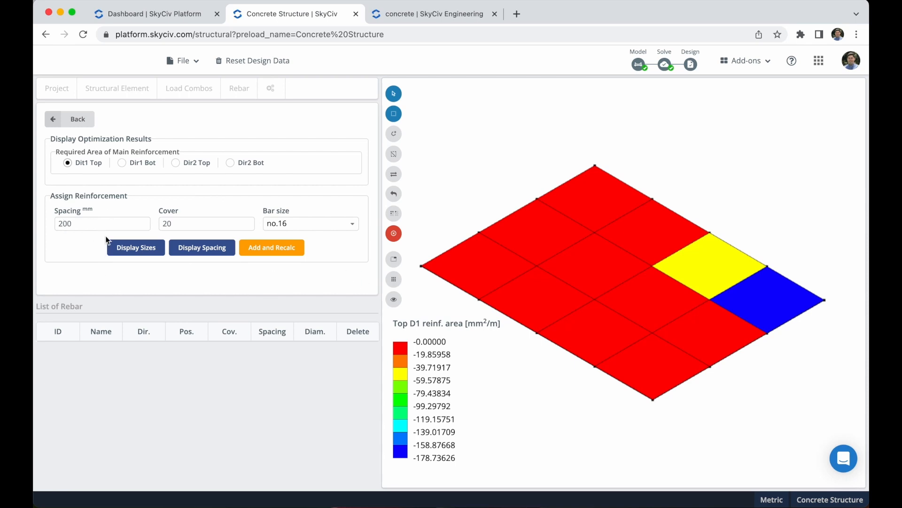
pyautogui.moveTo(418, 134); pyautogui.dragTo(836, 407)
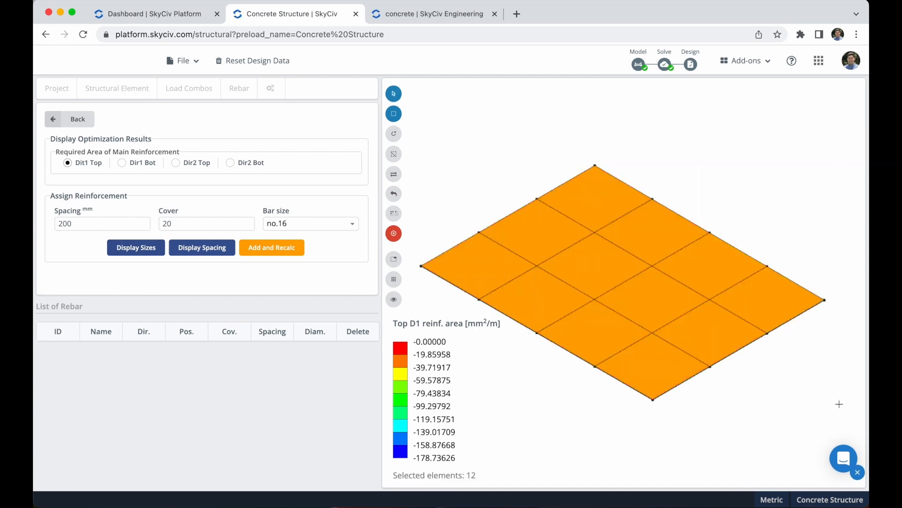
pyautogui.click(139, 253)
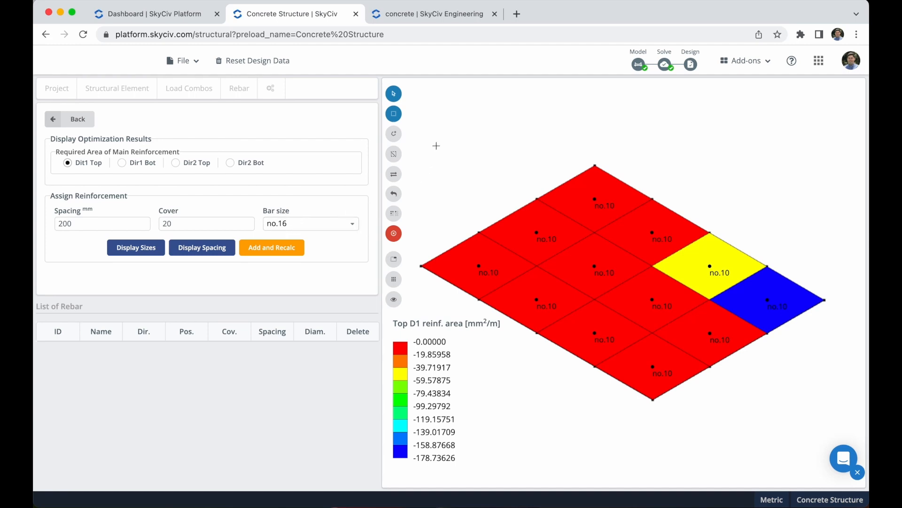
pyautogui.moveTo(409, 132); pyautogui.dragTo(848, 442)
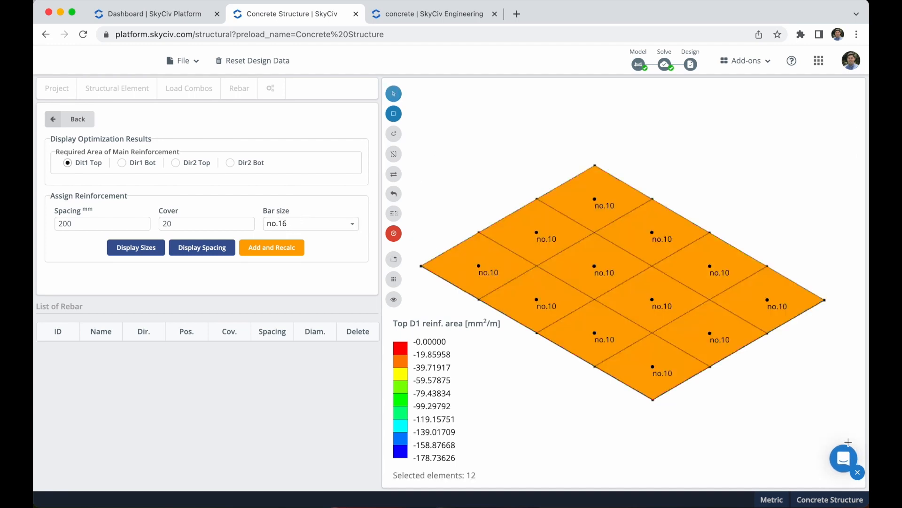
pyautogui.click(216, 254)
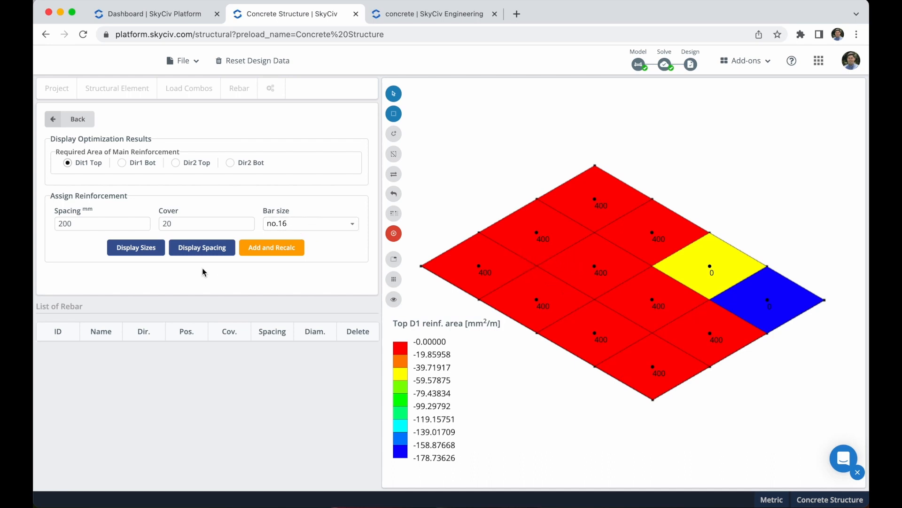
# Step: Add direction 1 top reinforcement of no.10 bars at 200 mm spacing with cover 20 to all 12 plates and recalculate
pyautogui.click(298, 225)
pyautogui.scroll(2, 295, 244)
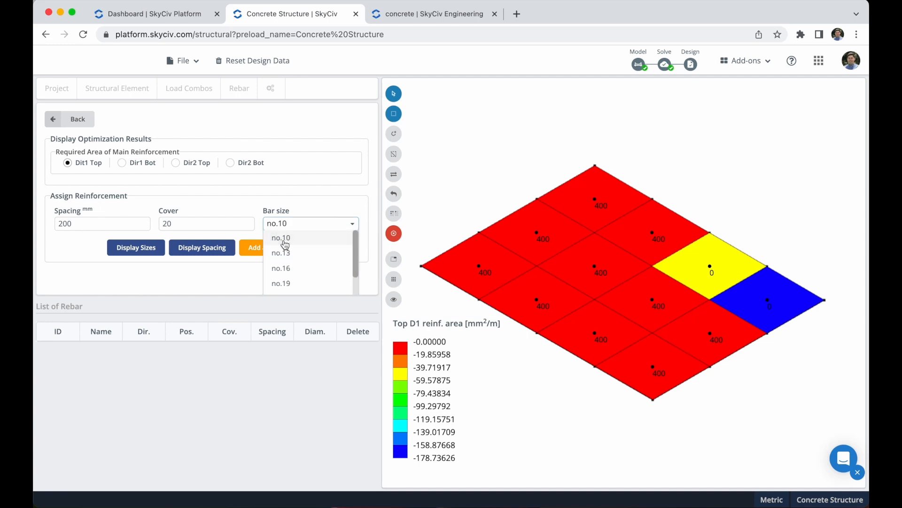
pyautogui.click(284, 240)
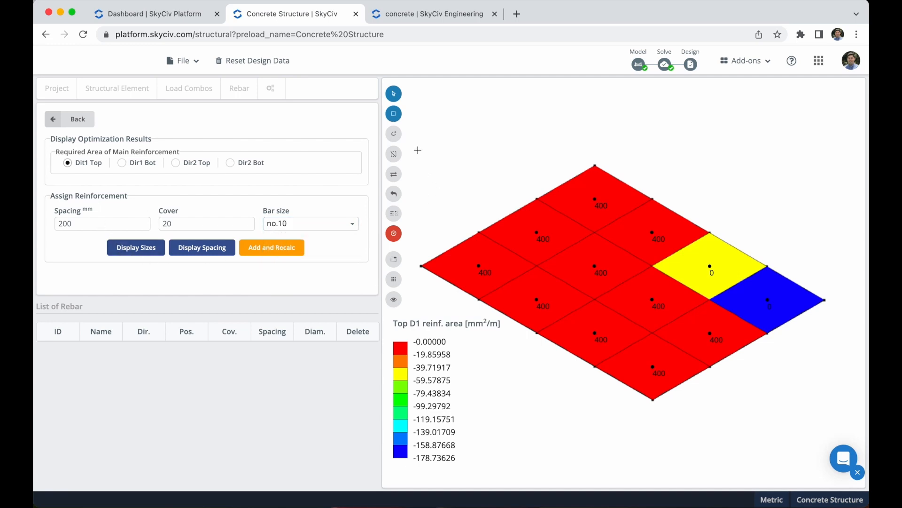
pyautogui.moveTo(413, 142); pyautogui.dragTo(851, 420)
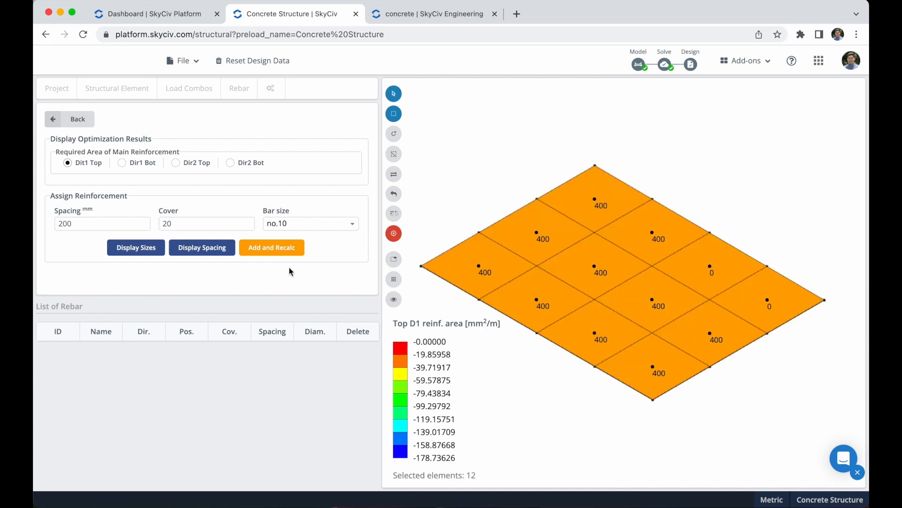
pyautogui.click(264, 252)
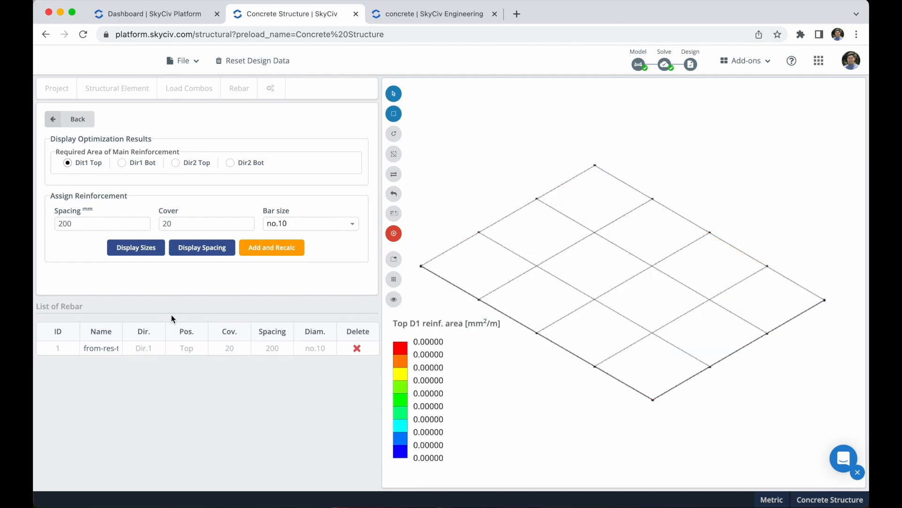
# Step: Return to the element list and perform the reinforcement check on slab 1
pyautogui.click(74, 122)
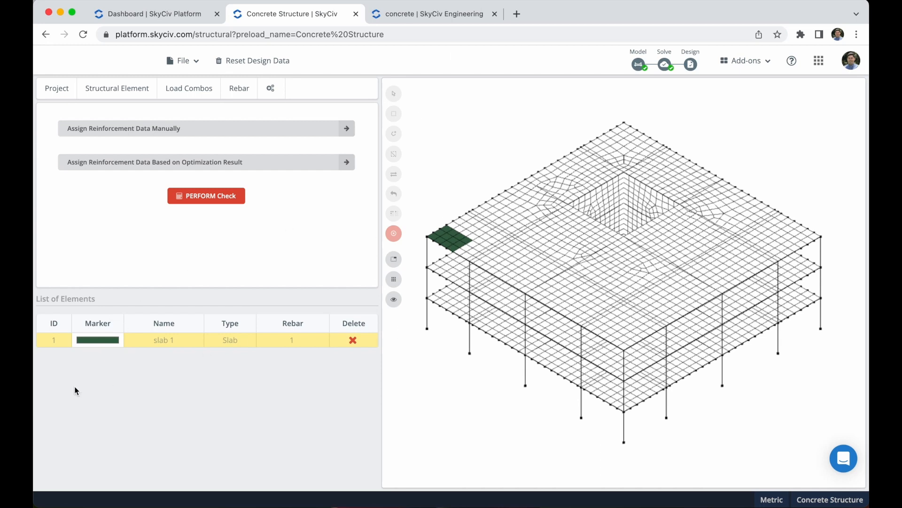
pyautogui.click(51, 340)
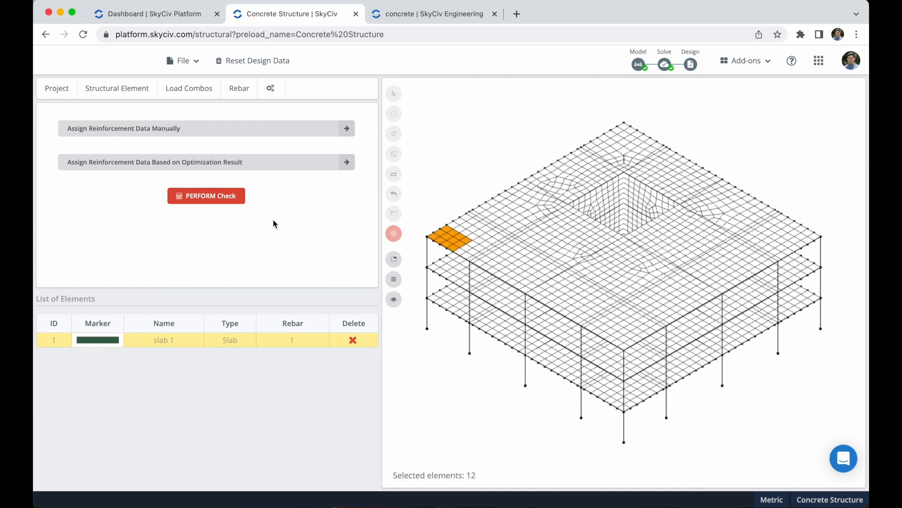
pyautogui.click(210, 196)
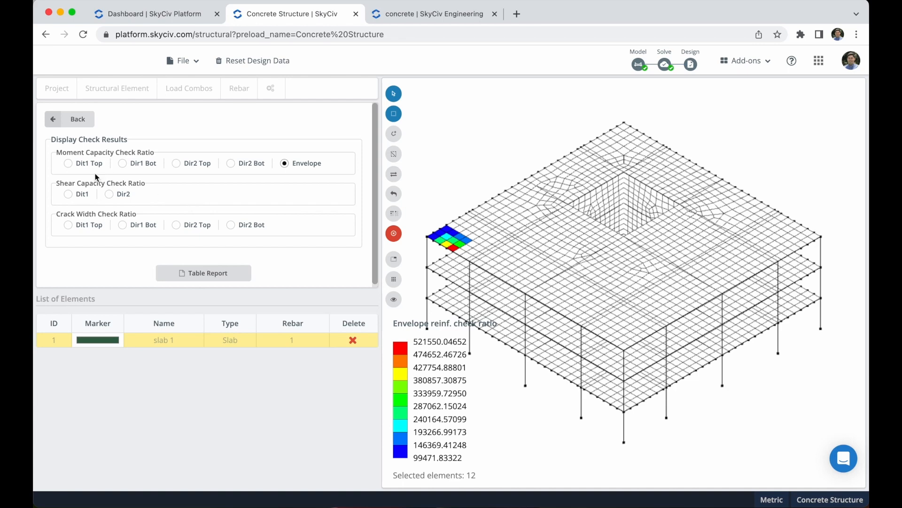
# Step: Review slab 1's moment capacity check ratios for top and bottom reinforcement in directions 1 and 2
pyautogui.click(74, 164)
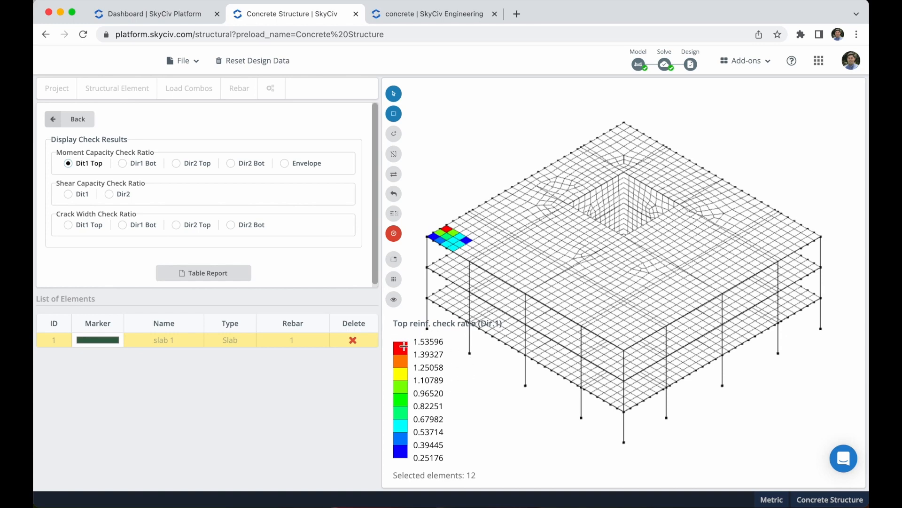
pyautogui.click(123, 164)
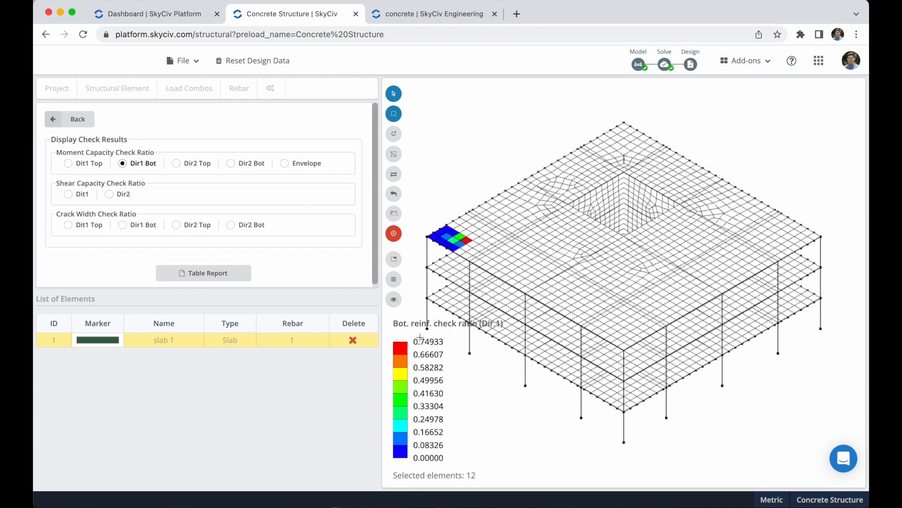
pyautogui.moveTo(252, 242); pyautogui.dragTo(223, 213)
pyautogui.click(177, 164)
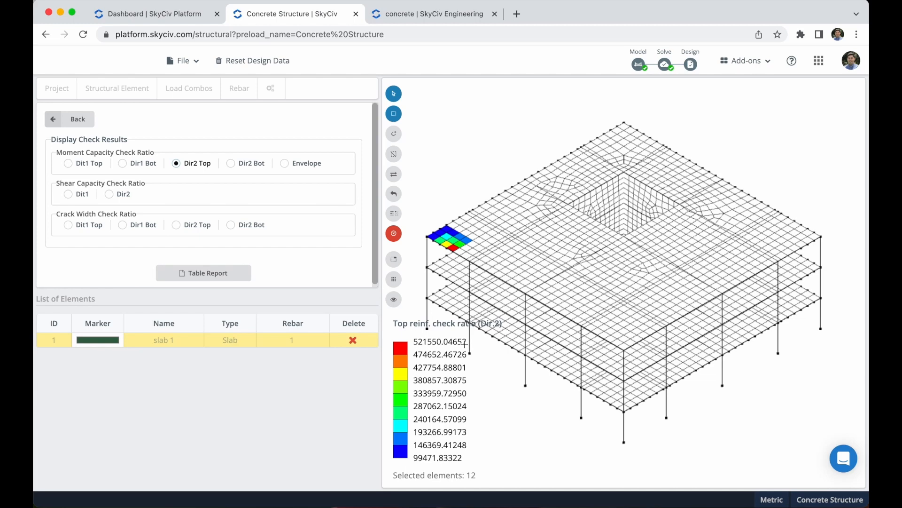
pyautogui.click(230, 164)
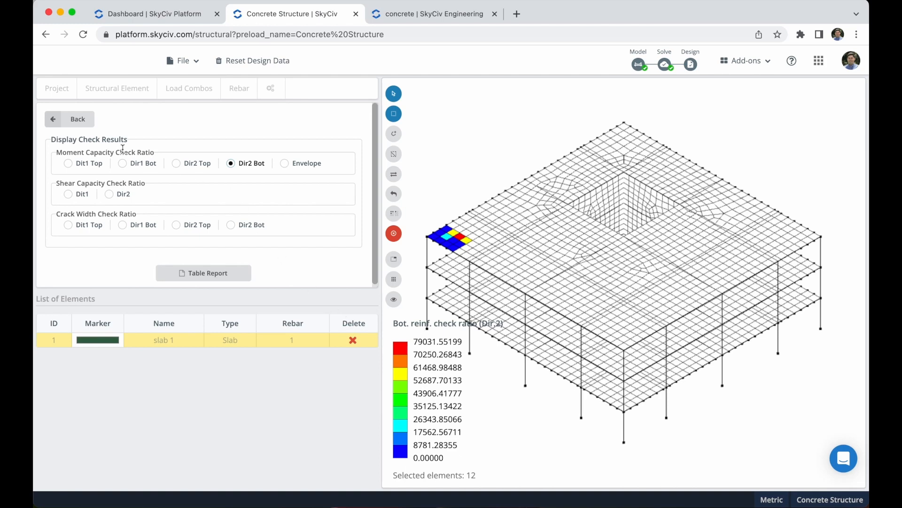
pyautogui.click(74, 126)
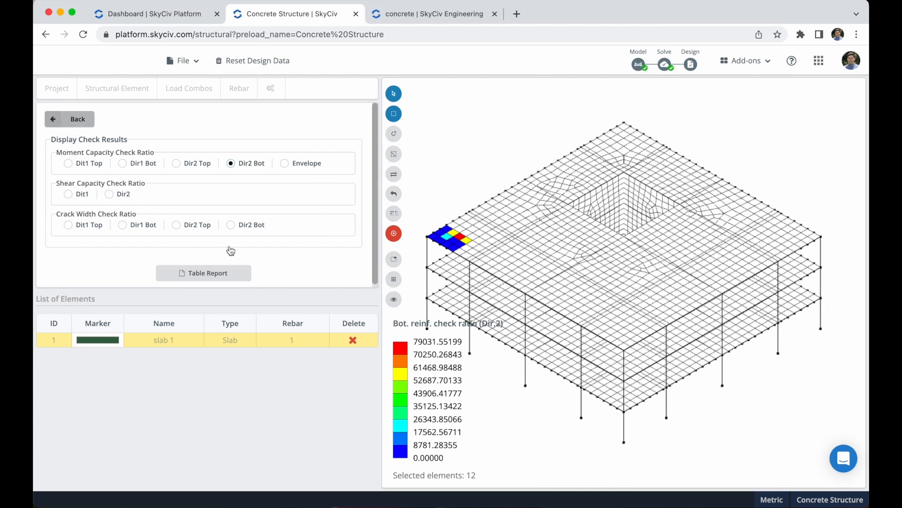